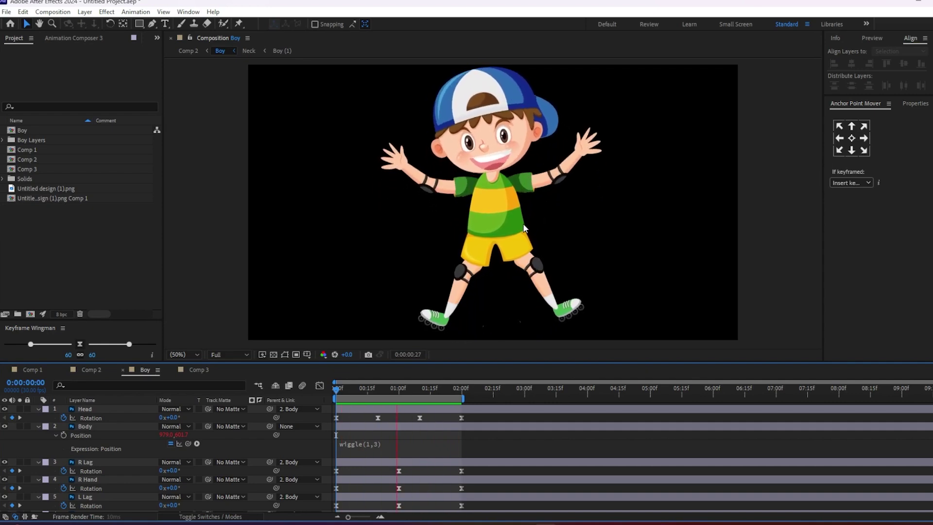
# Stop the preview and create a new composition, Comp 4, with the default settings.
pyautogui.click(59, 284)
pyautogui.click(30, 315)
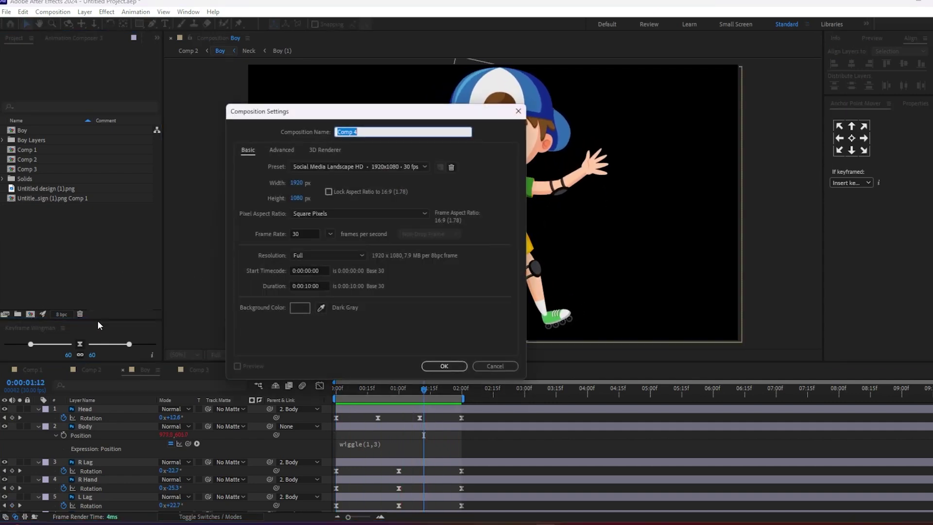
pyautogui.click(450, 365)
# Import Untitled-design-(2).png from Downloads and add it to Comp 4 as a layer.
pyautogui.click(73, 268)
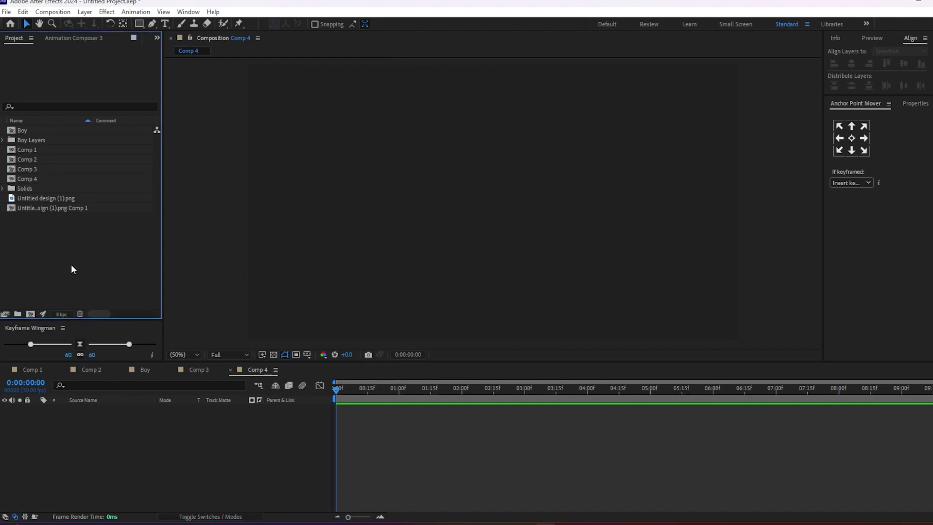
pyautogui.doubleClick(71, 269)
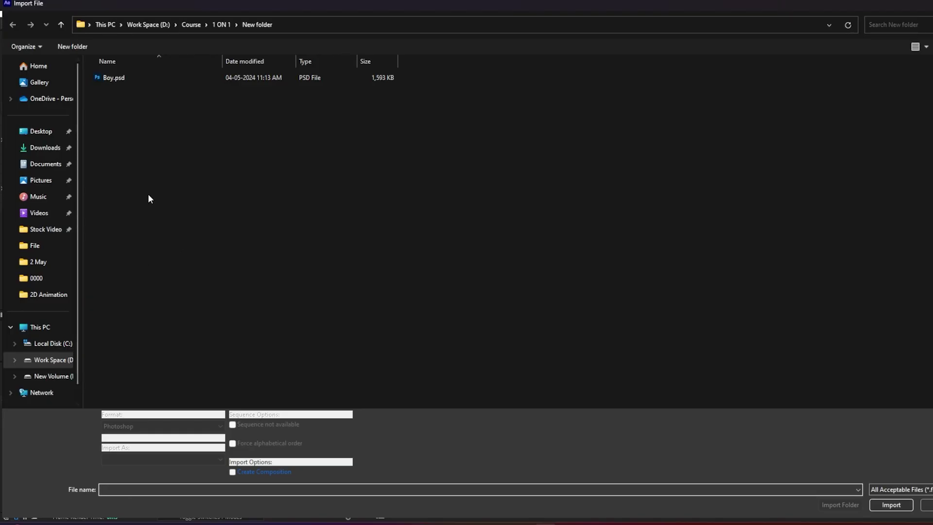
pyautogui.click(37, 152)
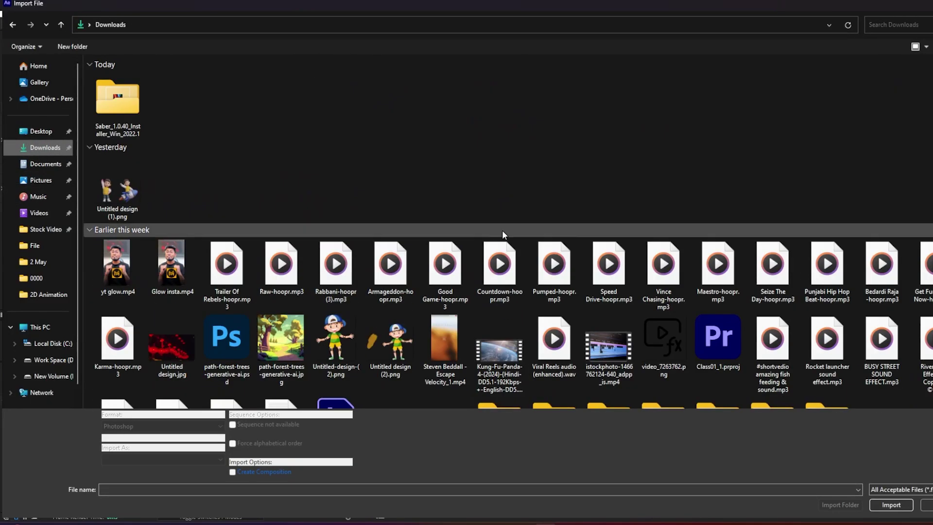
pyautogui.click(328, 343)
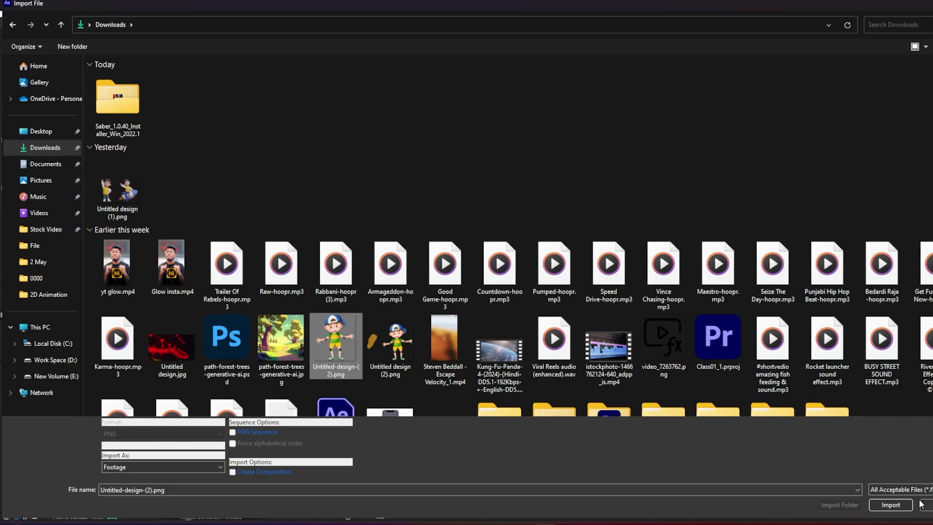
pyautogui.click(893, 504)
pyautogui.moveTo(41, 217); pyautogui.dragTo(136, 418)
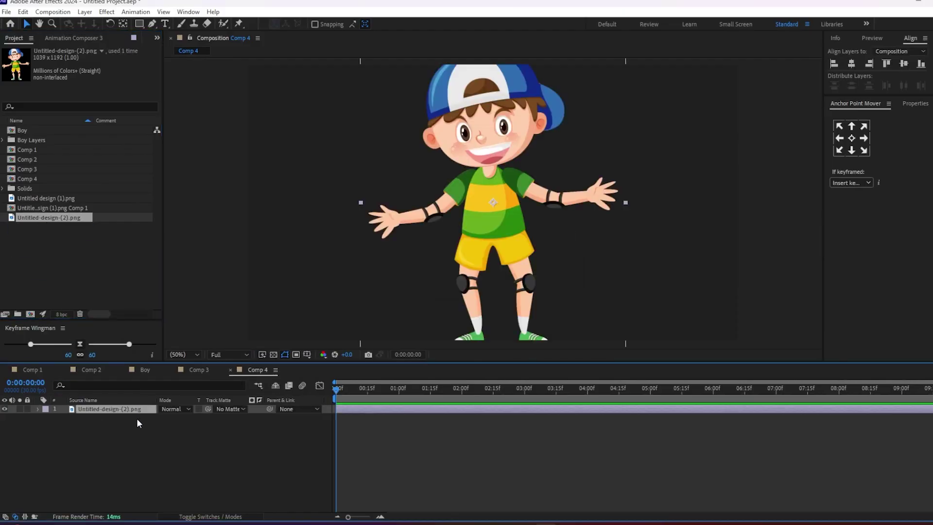
# Shrink the boy to about 89% scale and nudge him slightly left and down.
pyautogui.click(178, 354)
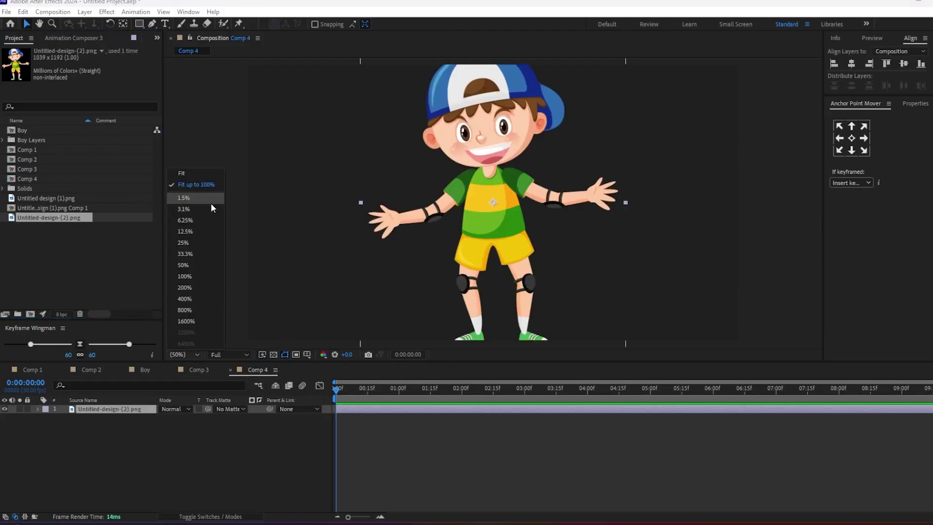
pyautogui.click(191, 176)
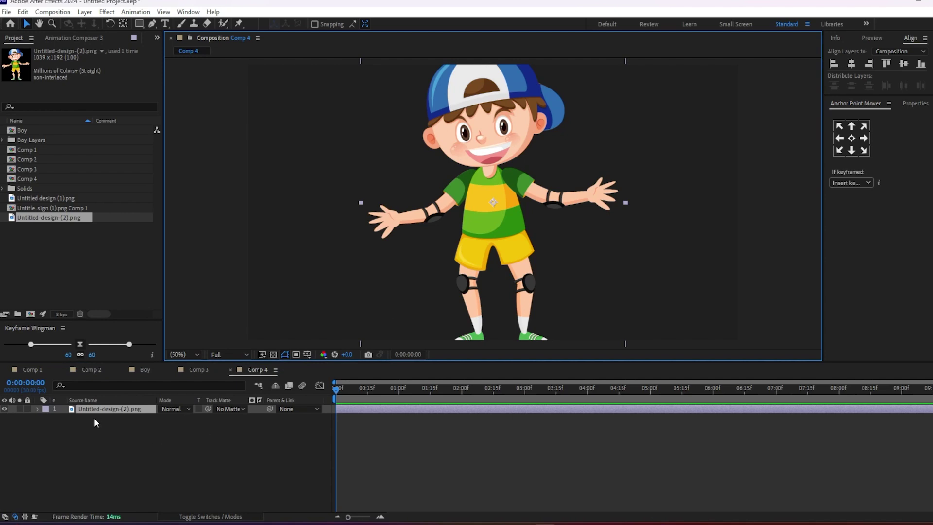
pyautogui.press('s')
pyautogui.moveTo(173, 418); pyautogui.dragTo(166, 418)
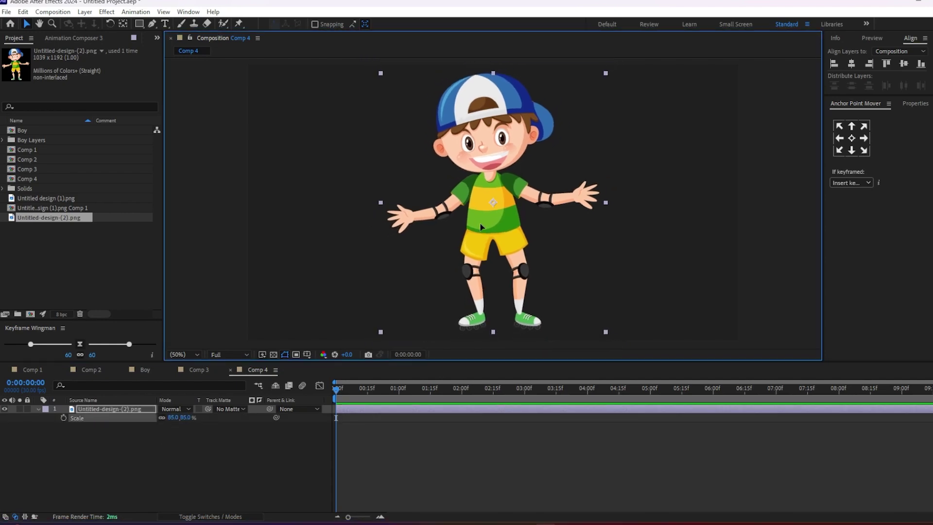
pyautogui.moveTo(483, 228); pyautogui.dragTo(478, 233)
pyautogui.click(491, 421)
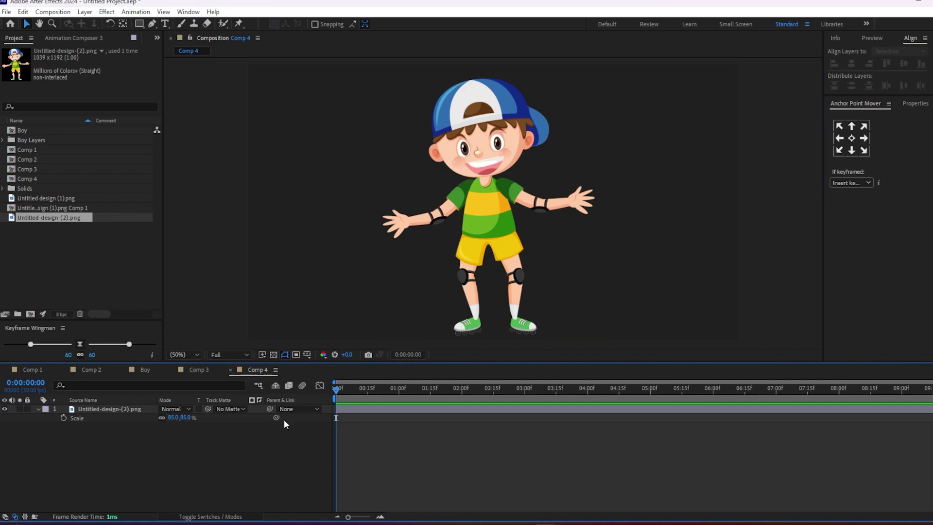
# Set the boy layer's Scale to exactly 80% and reselect the layer.
pyautogui.click(174, 417)
pyautogui.write('80')
pyautogui.press('Return')
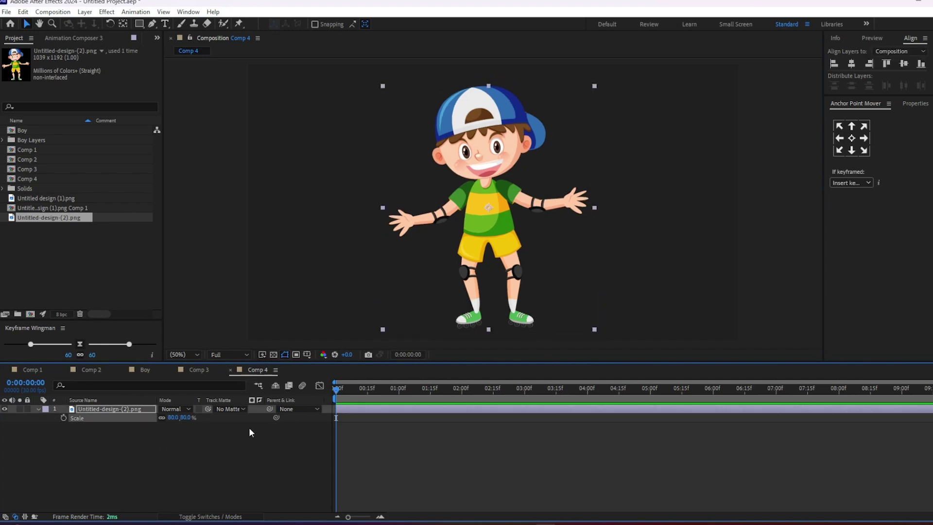
pyautogui.click(553, 440)
pyautogui.click(490, 128)
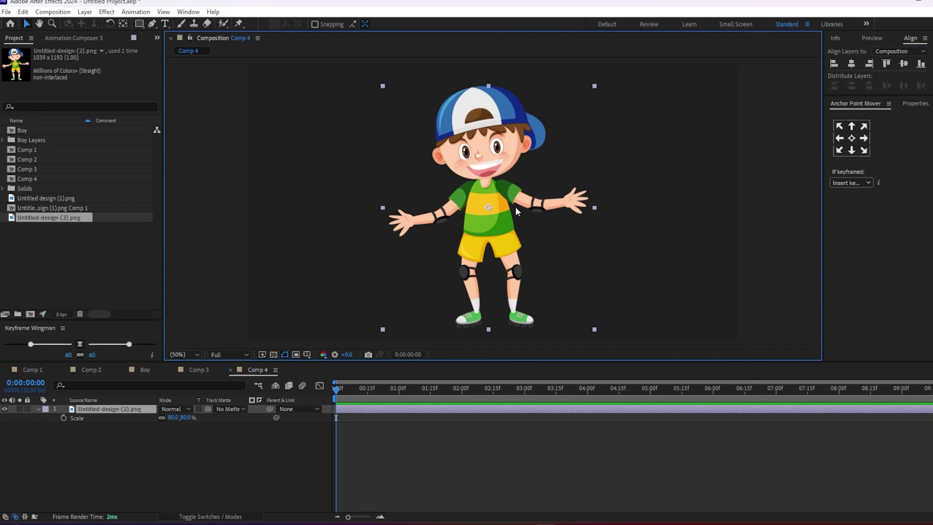
# Reselect the boy layer and switch to the Puppet Position Pin tool.
pyautogui.click(456, 451)
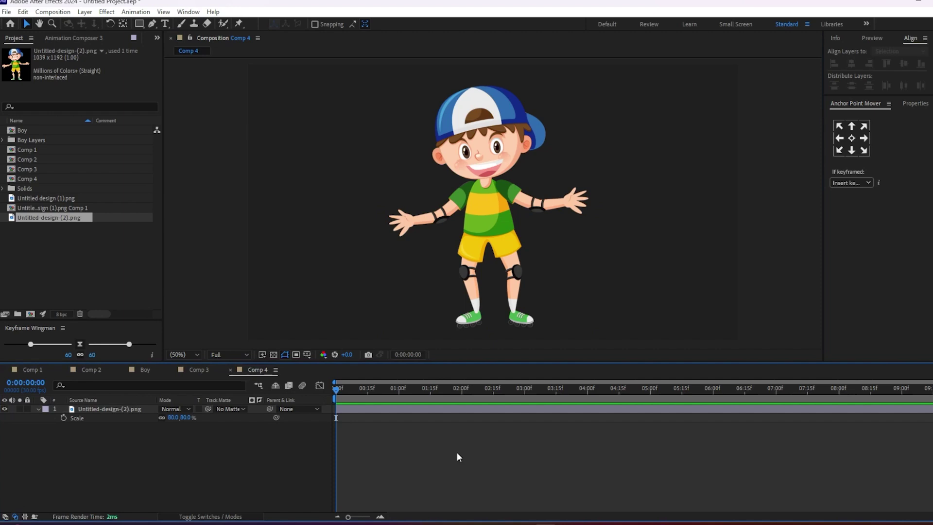
pyautogui.click(397, 411)
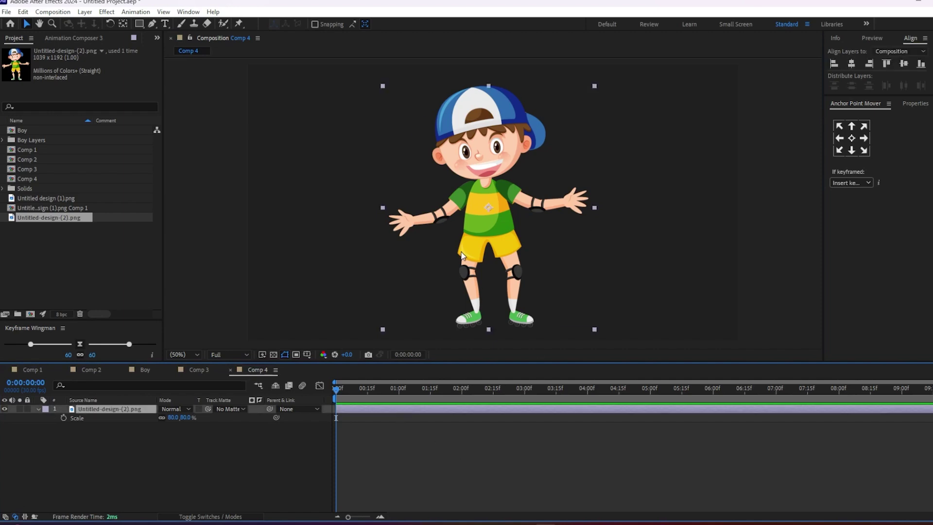
pyautogui.click(240, 24)
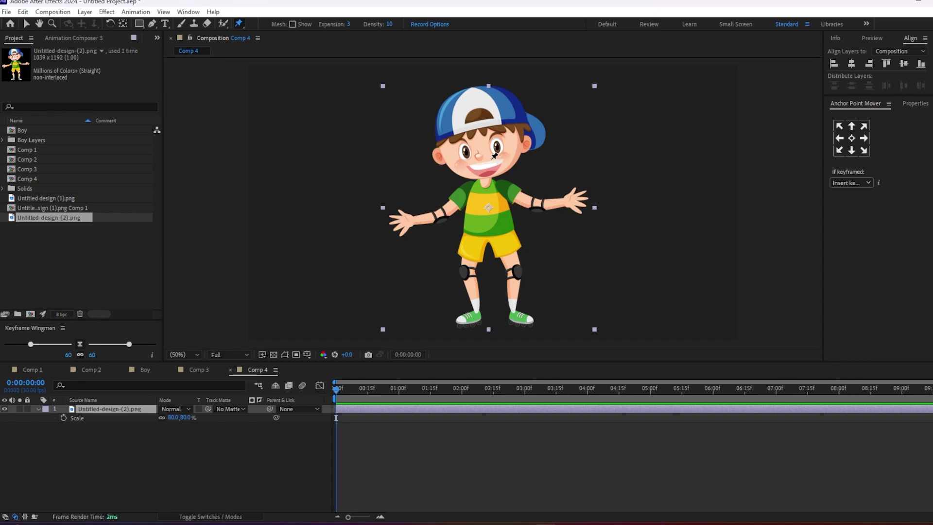
# Pin the boy's cap, neck, one elbow, both hands and the other wrist.
pyautogui.click(474, 98)
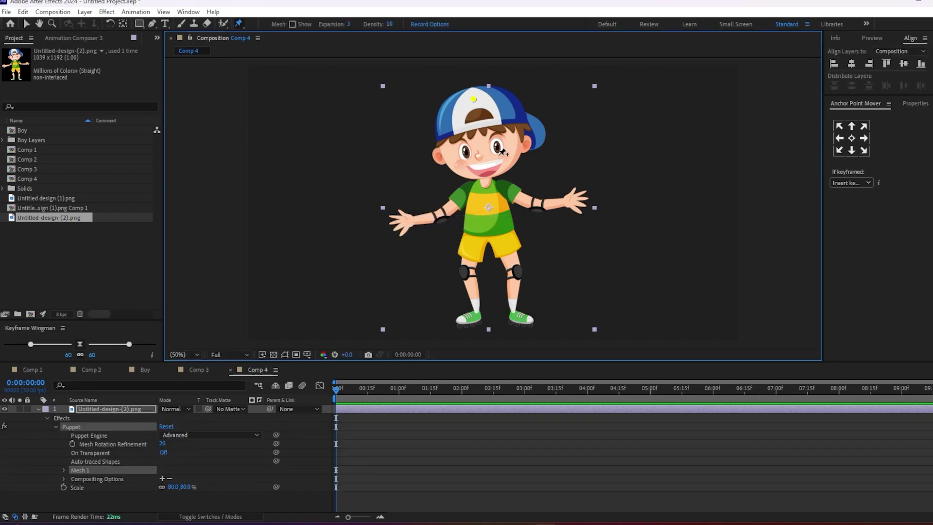
pyautogui.click(486, 184)
pyautogui.click(443, 215)
pyautogui.click(407, 221)
pyautogui.click(573, 203)
pyautogui.click(539, 203)
# Add puppet pins on both feet, both knees and the waist.
pyautogui.click(516, 316)
pyautogui.click(517, 272)
pyautogui.click(476, 316)
pyautogui.click(471, 272)
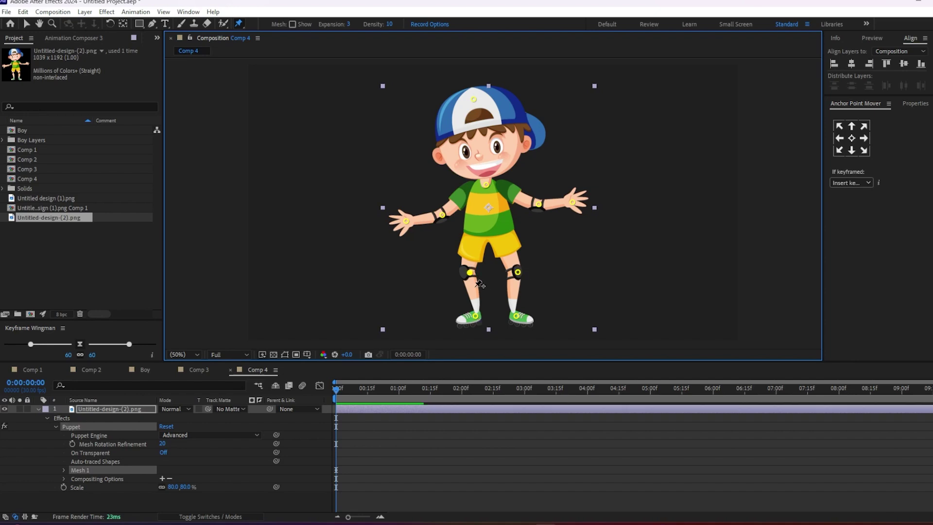
pyautogui.click(489, 228)
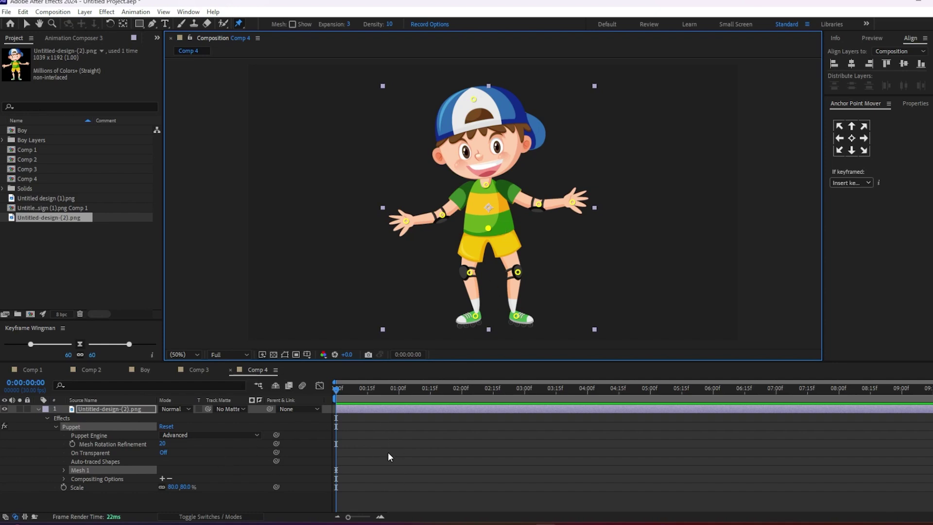
# Reveal the pins' keyframed Position properties, enlarge the timeline, and move to frame 15.
pyautogui.press('u')
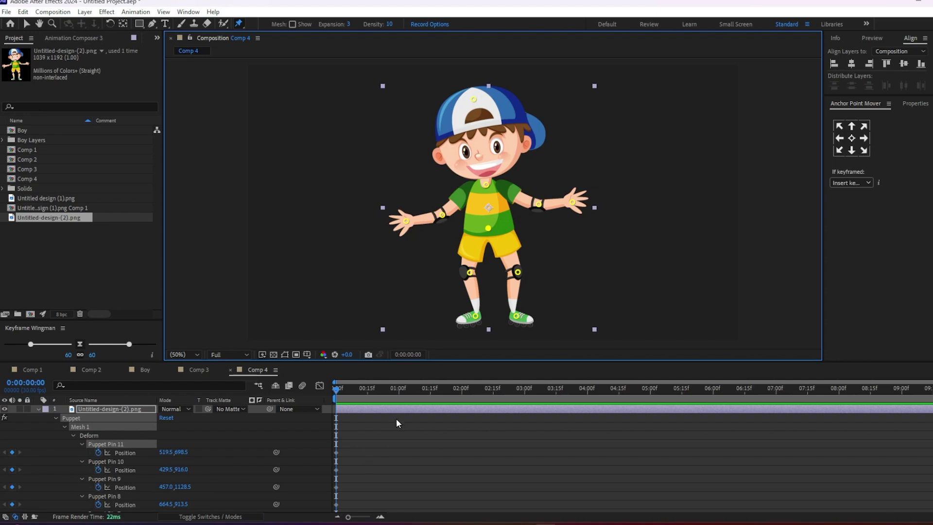
pyautogui.moveTo(408, 362); pyautogui.dragTo(408, 308)
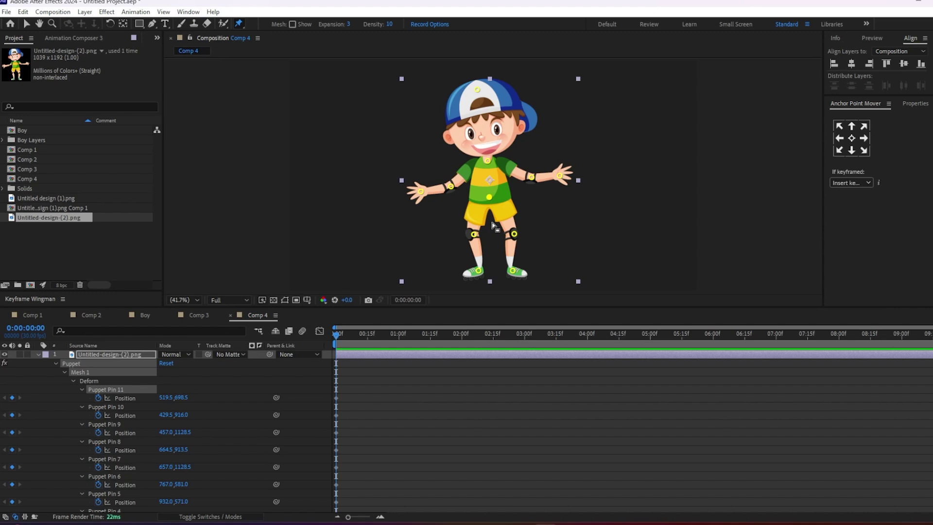
pyautogui.click(367, 340)
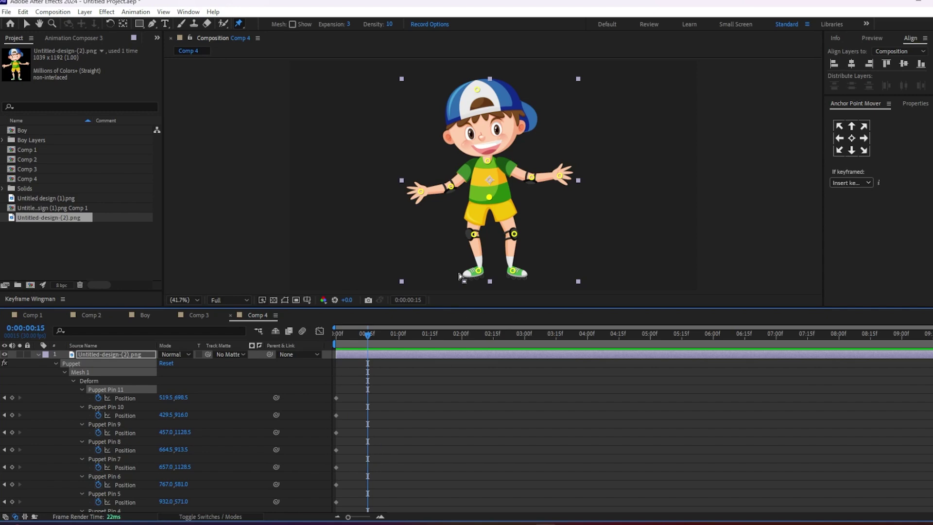
# At frame 15, lift both of the boy's hands upward, then return to frame 0.
pyautogui.click(419, 189)
pyautogui.moveTo(421, 190); pyautogui.dragTo(422, 175)
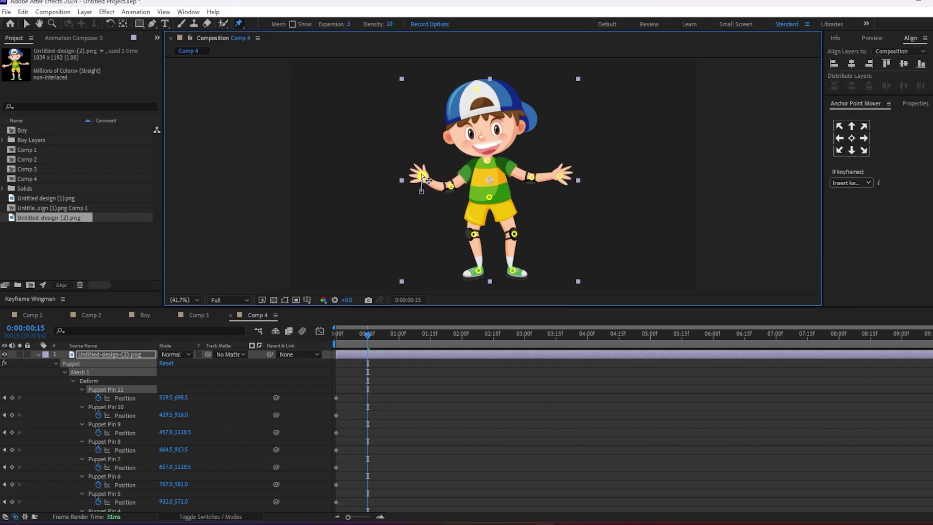
pyautogui.moveTo(563, 179); pyautogui.dragTo(558, 170)
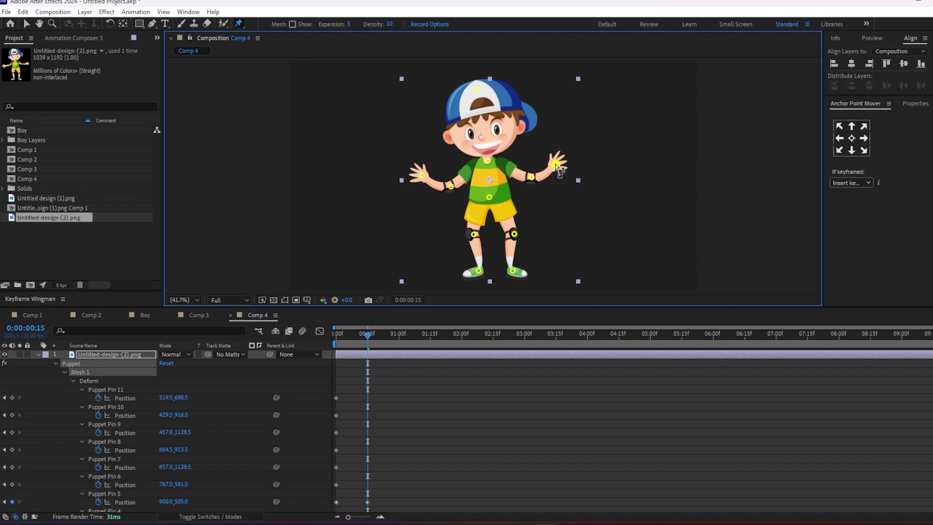
pyautogui.moveTo(555, 164); pyautogui.dragTo(557, 165)
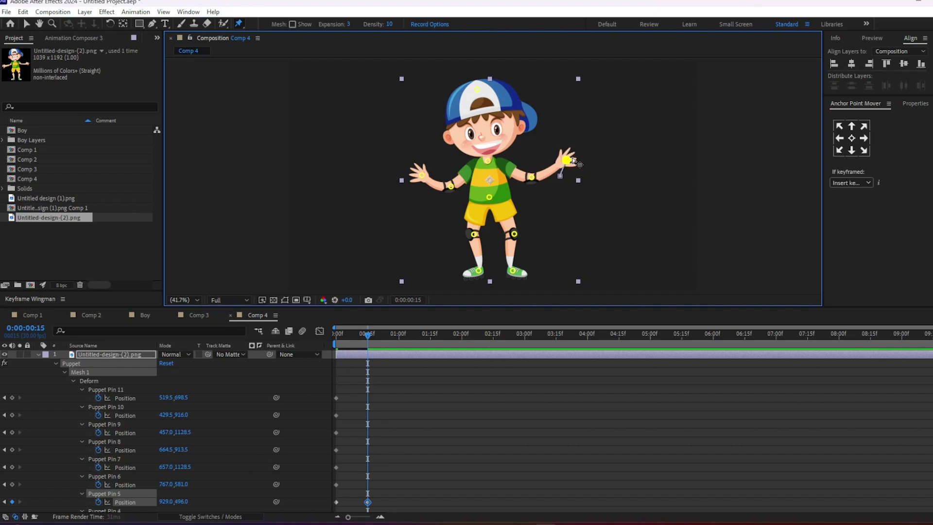
pyautogui.moveTo(556, 164)
pyautogui.mouseDown()
pyautogui.moveTo(602, 152)
pyautogui.moveTo(557, 165)
pyautogui.mouseUp()
pyautogui.moveTo(368, 334)
pyautogui.mouseDown()
pyautogui.moveTo(324, 335)
pyautogui.moveTo(350, 330)
pyautogui.moveTo(335, 333)
pyautogui.mouseUp()
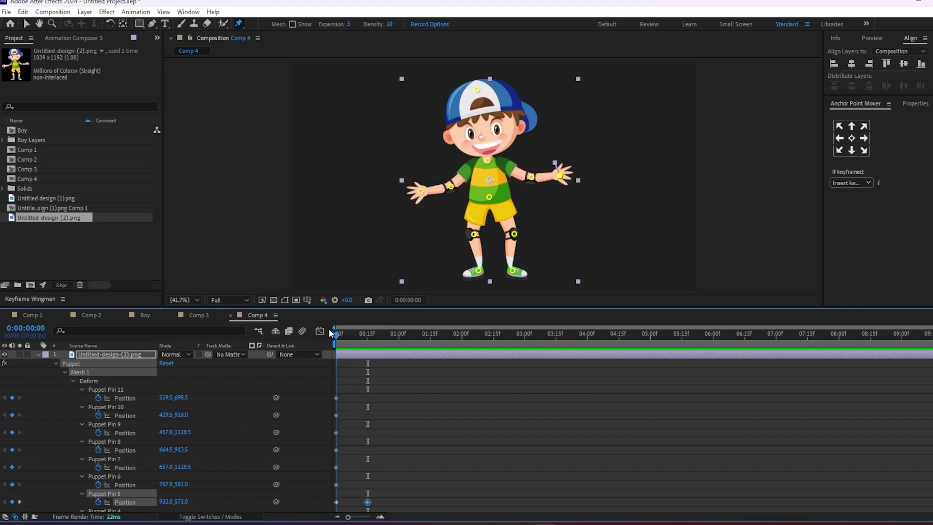
# Pin both of the boy's shoulders and move the time to frame 15.
pyautogui.click(470, 167)
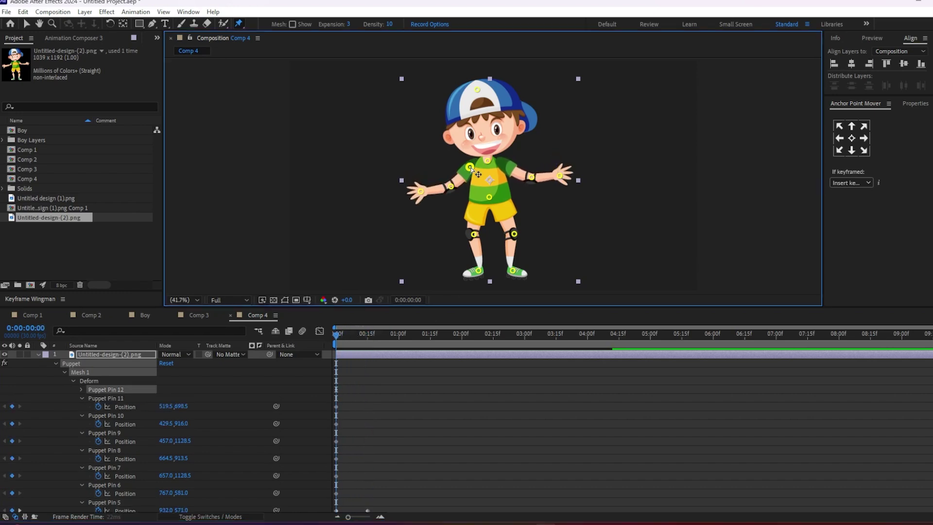
pyautogui.click(508, 165)
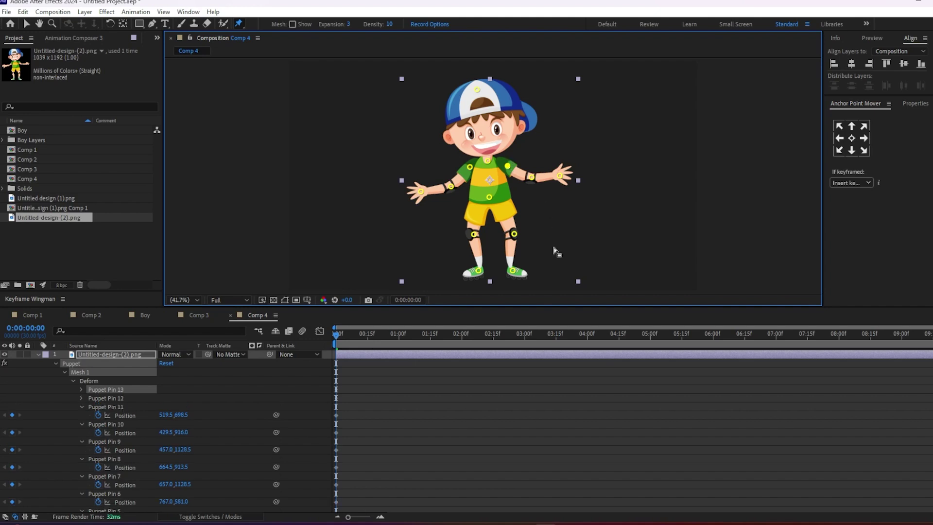
pyautogui.moveTo(340, 333); pyautogui.dragTo(370, 330)
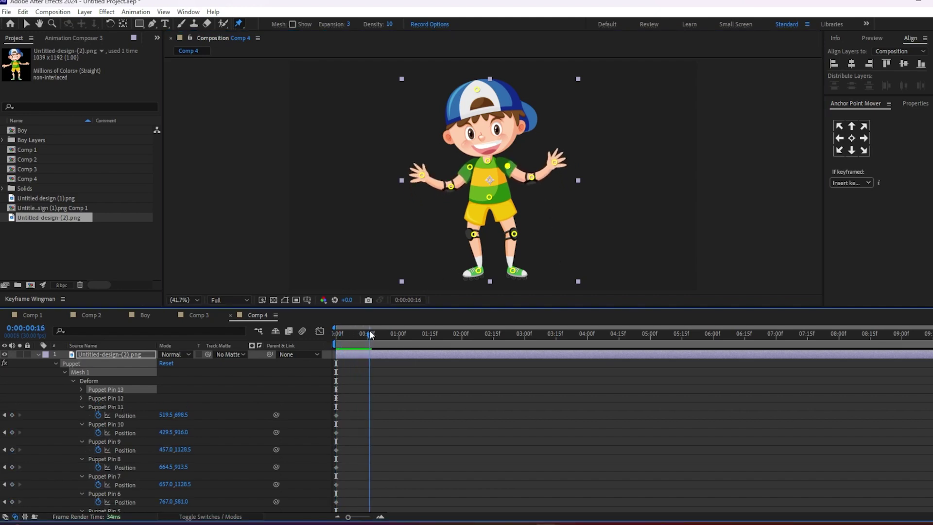
pyautogui.moveTo(370, 330); pyautogui.dragTo(368, 334)
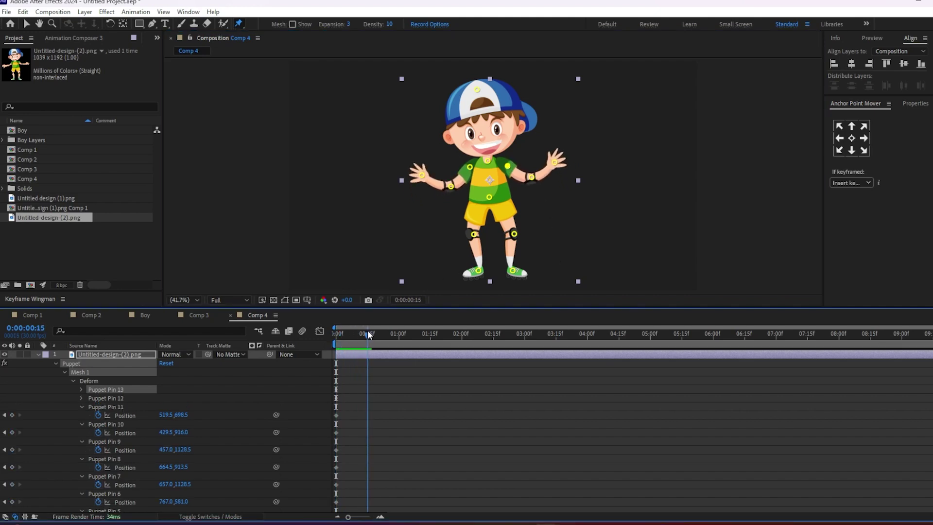
# Adjust the left hand, elbow and right hand into the raised pose, then scrub back to check.
pyautogui.moveTo(422, 176)
pyautogui.mouseDown()
pyautogui.moveTo(423, 164)
pyautogui.moveTo(446, 178)
pyautogui.mouseUp()
pyautogui.click(450, 185)
pyautogui.click(533, 178)
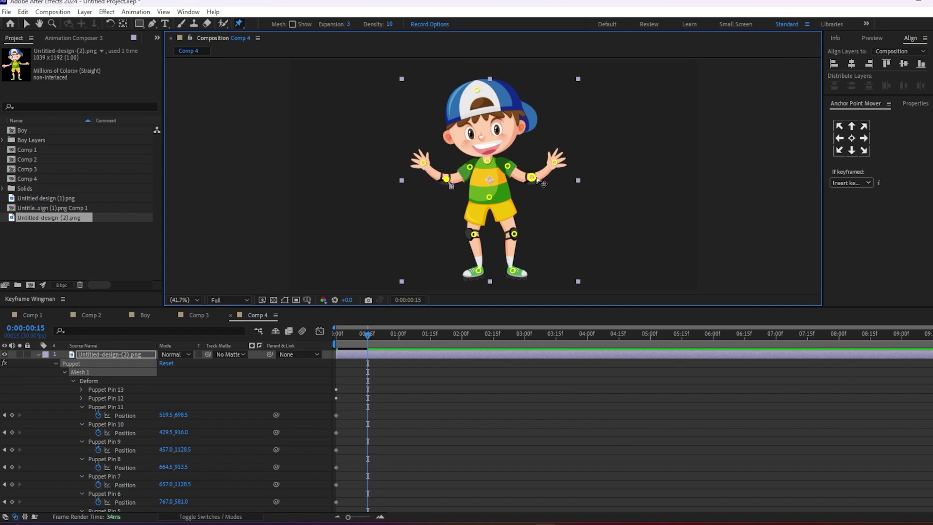
pyautogui.moveTo(554, 162); pyautogui.dragTo(533, 173)
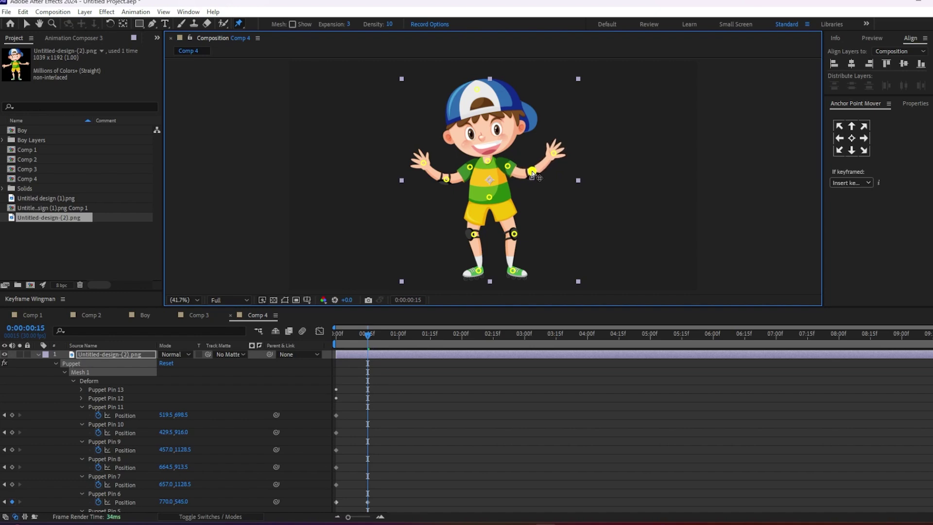
pyautogui.moveTo(368, 334); pyautogui.dragTo(312, 336)
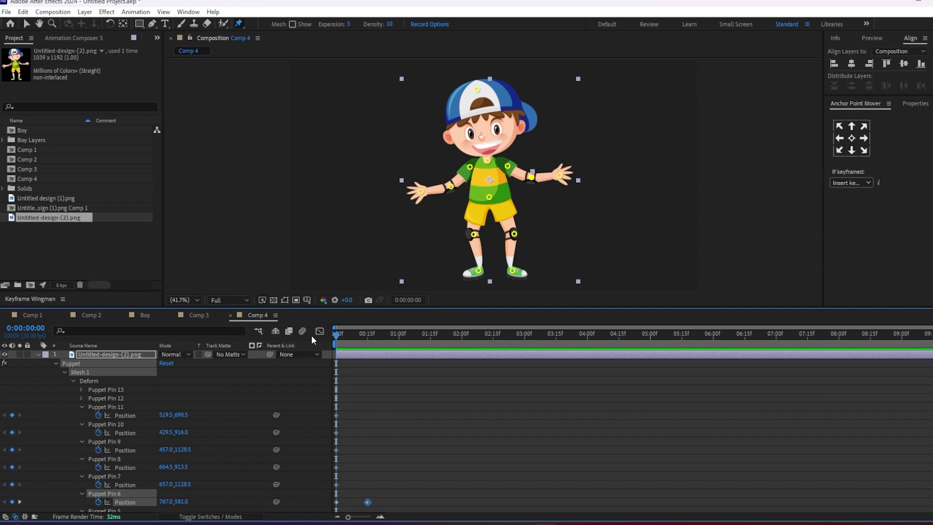
# Limit the work area to the first 15 frames and preview the raised-arm motion.
pyautogui.click(381, 335)
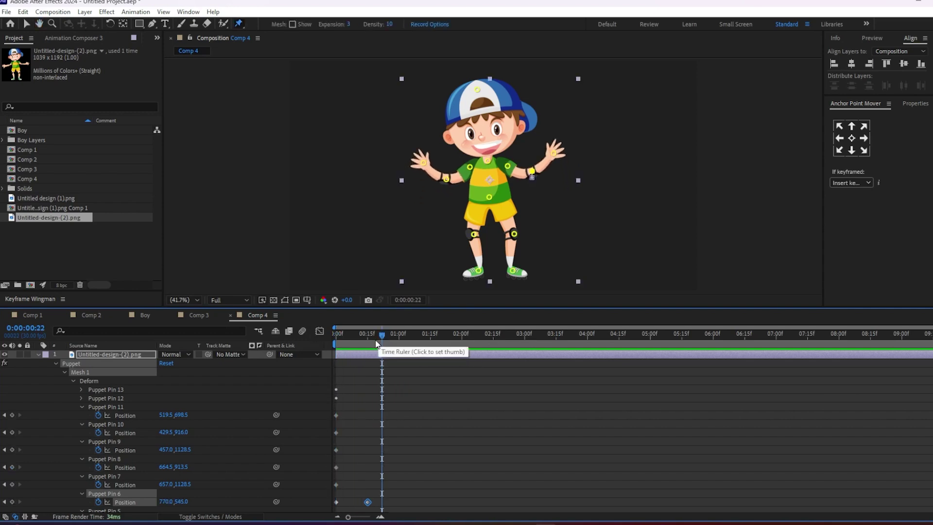
pyautogui.moveTo(381, 337); pyautogui.dragTo(369, 336)
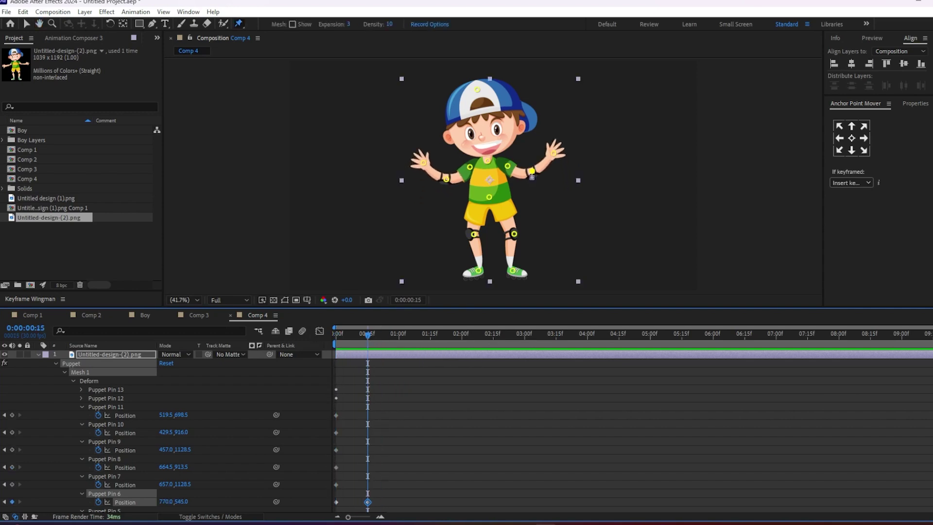
pyautogui.moveTo(931, 344); pyautogui.dragTo(370, 344)
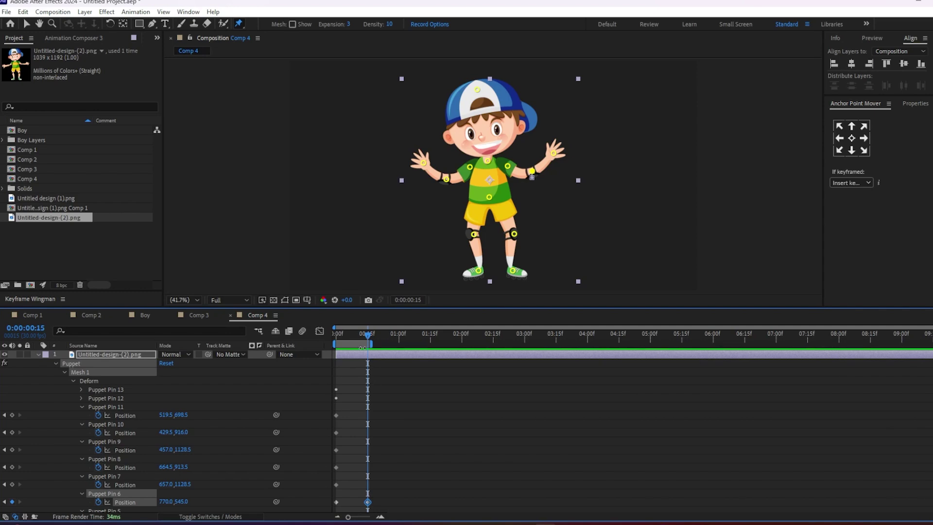
pyautogui.click(340, 334)
pyautogui.press('space')
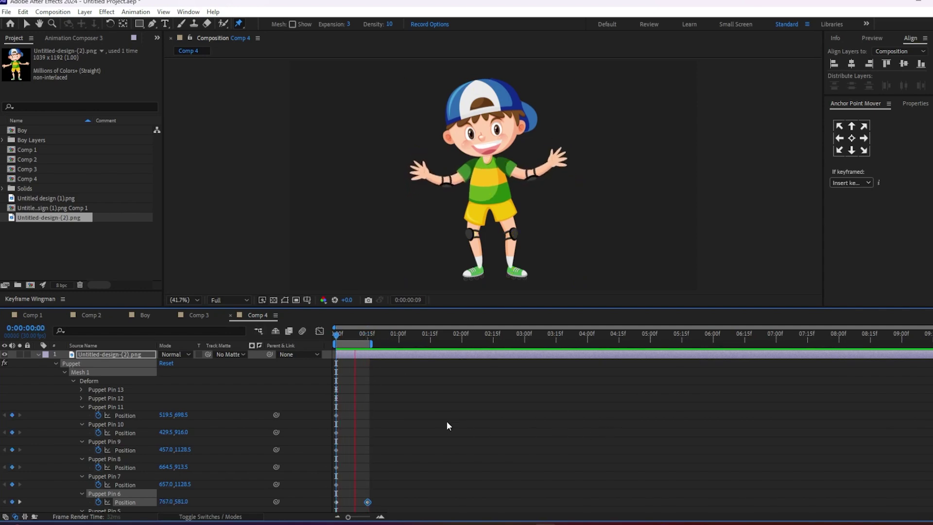
pyautogui.click(369, 335)
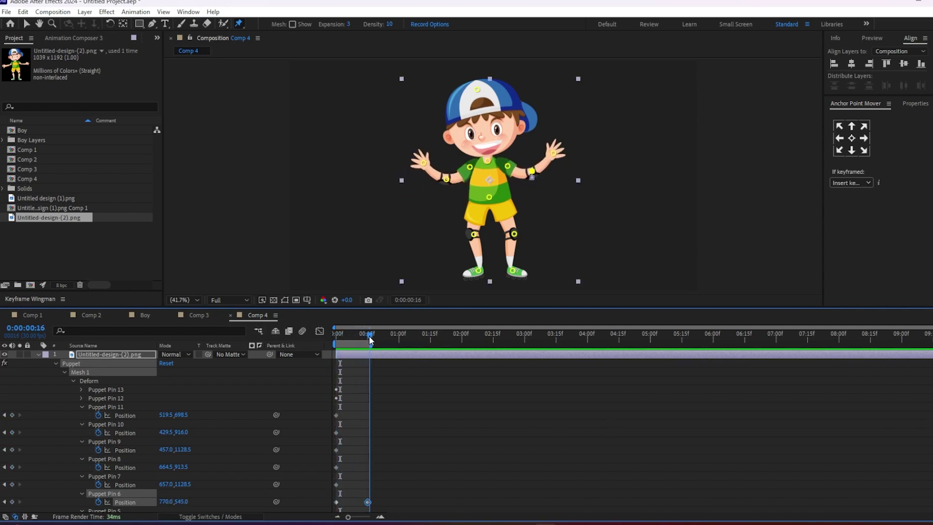
pyautogui.press('space')
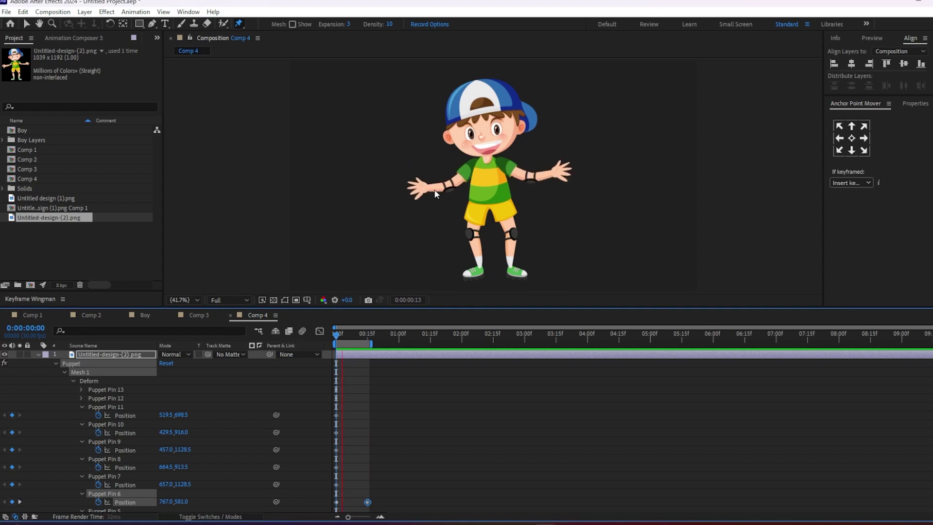
pyautogui.press('space')
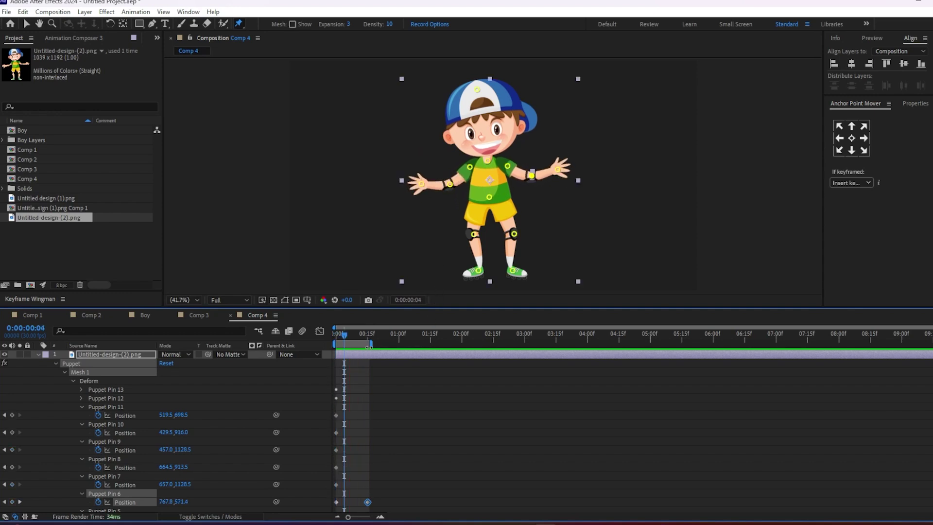
# Extend the work area to one second and set the time to 1:01.
pyautogui.moveTo(369, 346); pyautogui.dragTo(404, 348)
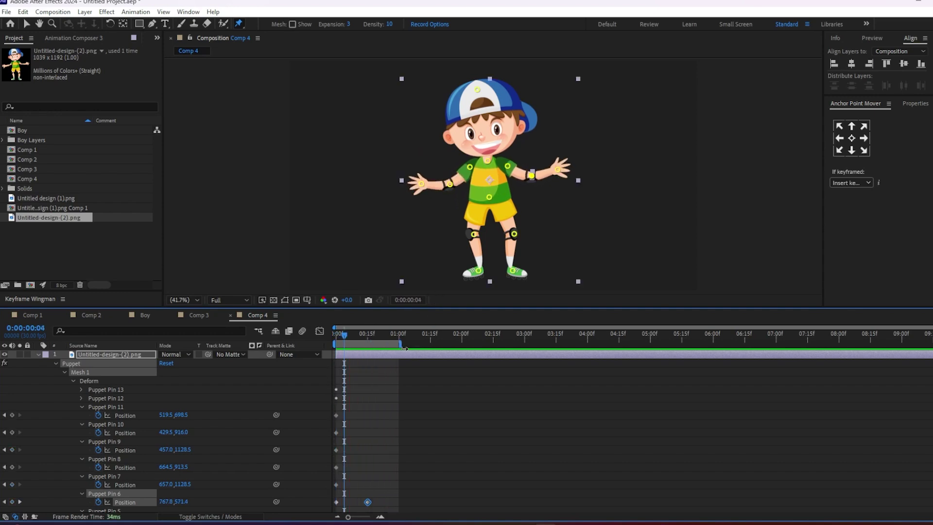
pyautogui.click(396, 337)
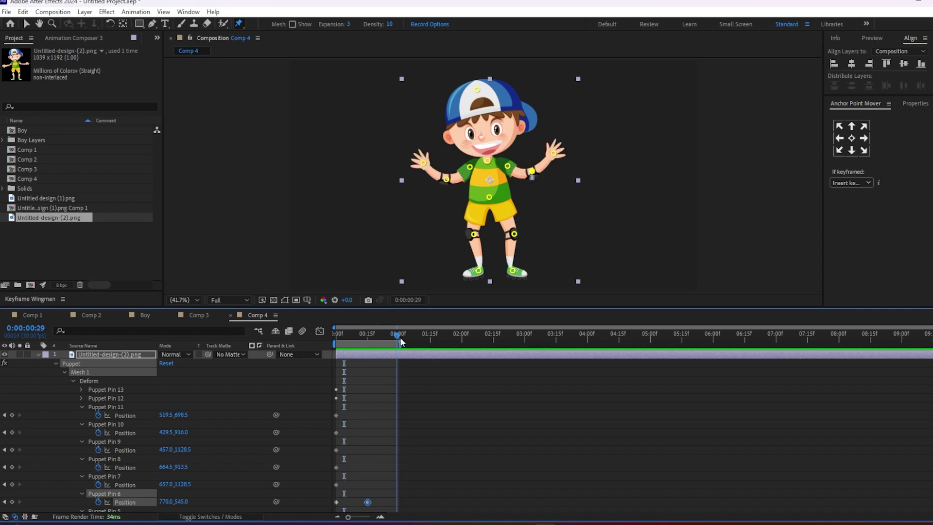
pyautogui.moveTo(398, 339); pyautogui.dragTo(401, 339)
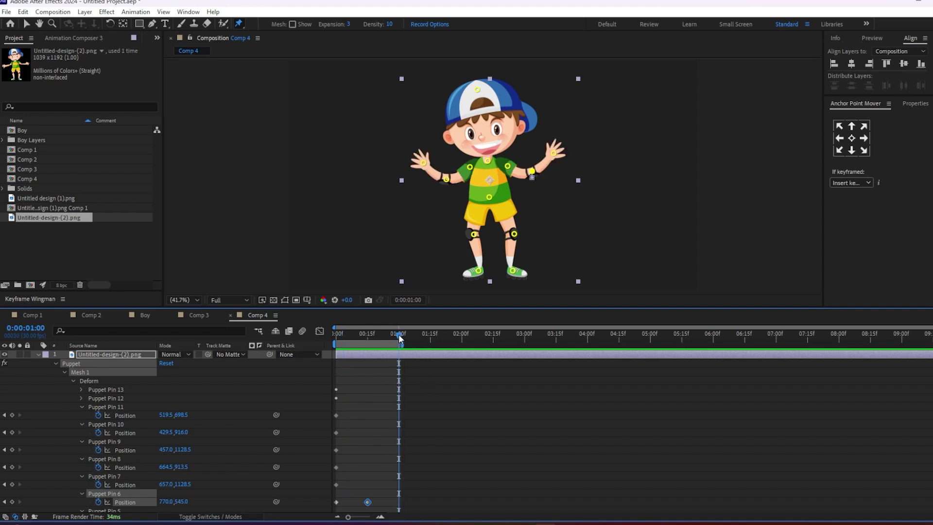
pyautogui.click(399, 338)
# Copy Puppet Pins 6 and 5's starting keyframes and paste them at 1:01.
pyautogui.scroll(-2, 362, 476)
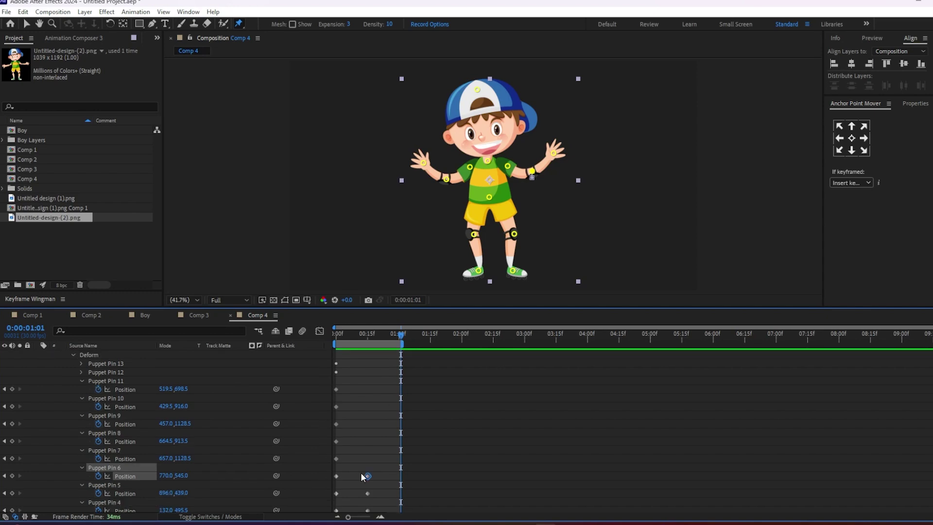
pyautogui.click(336, 476)
pyautogui.hotkey('ctrl', 'c')
pyautogui.hotkey('ctrl', 'v')
pyautogui.click(337, 494)
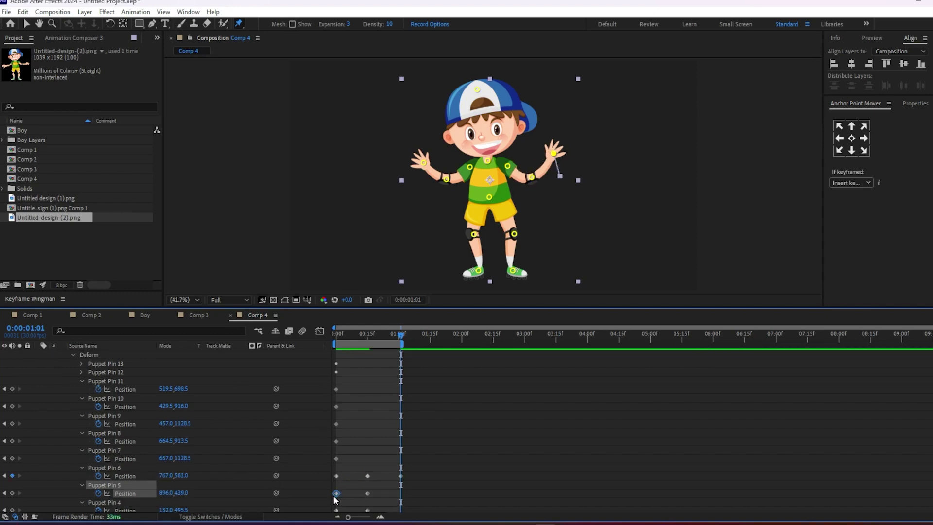
pyautogui.hotkey('ctrl', 'c')
pyautogui.hotkey('ctrl', 'v')
# Paste Puppet Pins 4 and 3's starting keyframes at 1:01, then preview from the start.
pyautogui.scroll(-2, 391, 482)
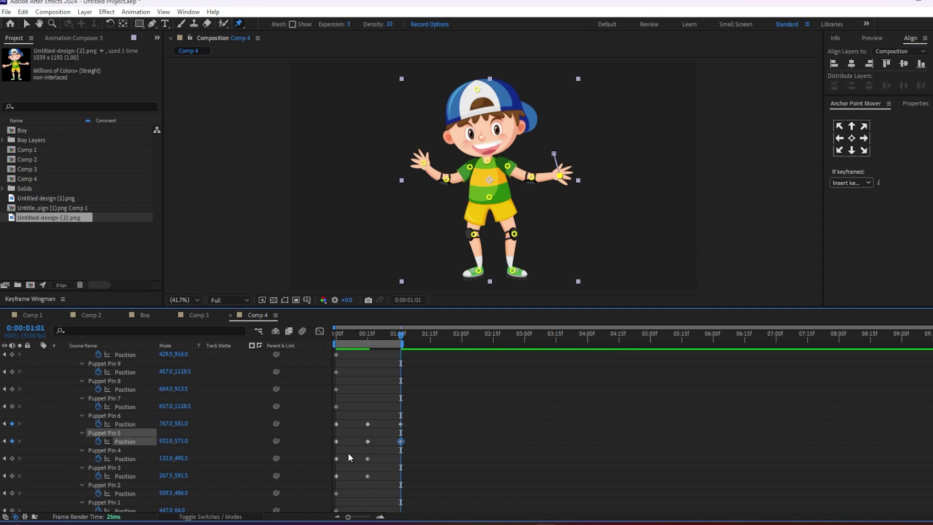
pyautogui.click(337, 458)
pyautogui.hotkey('ctrl', 'c')
pyautogui.hotkey('ctrl', 'v')
pyautogui.click(335, 476)
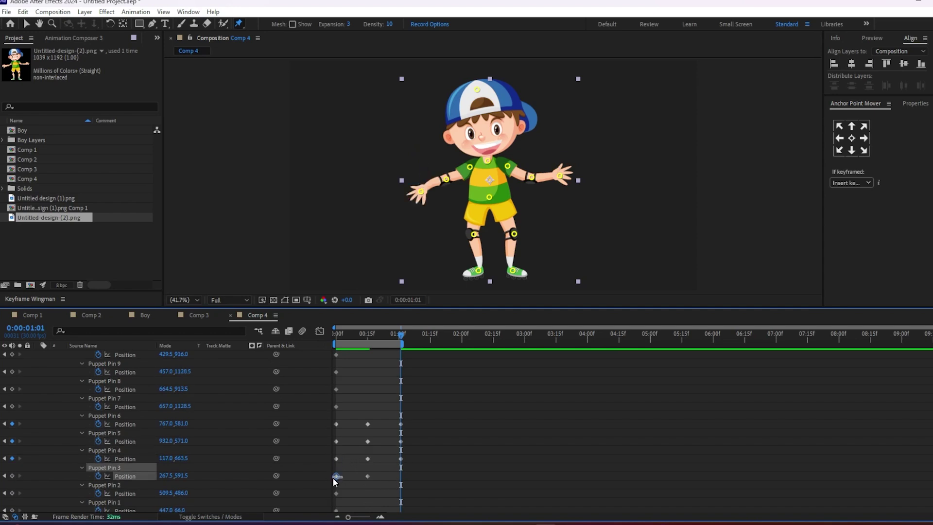
pyautogui.hotkey('ctrl', 'c')
pyautogui.hotkey('ctrl', 'v')
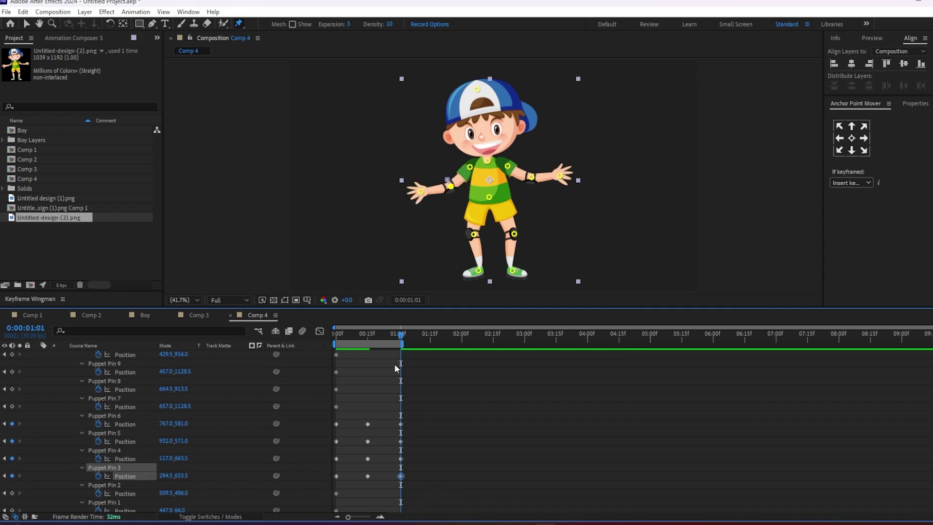
pyautogui.press('Home')
pyautogui.press('space')
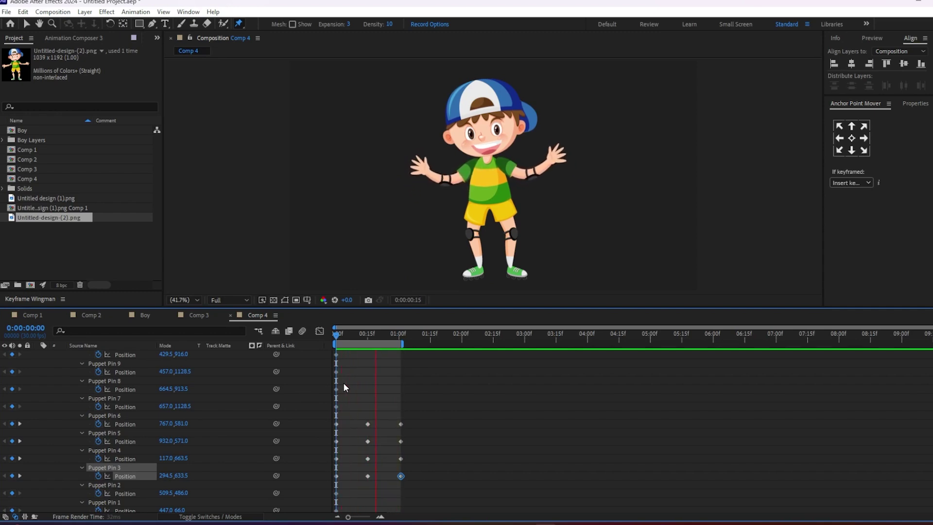
pyautogui.press('space')
# At frame 15, drag the cap pin left to tilt the boy's head.
pyautogui.click(488, 431)
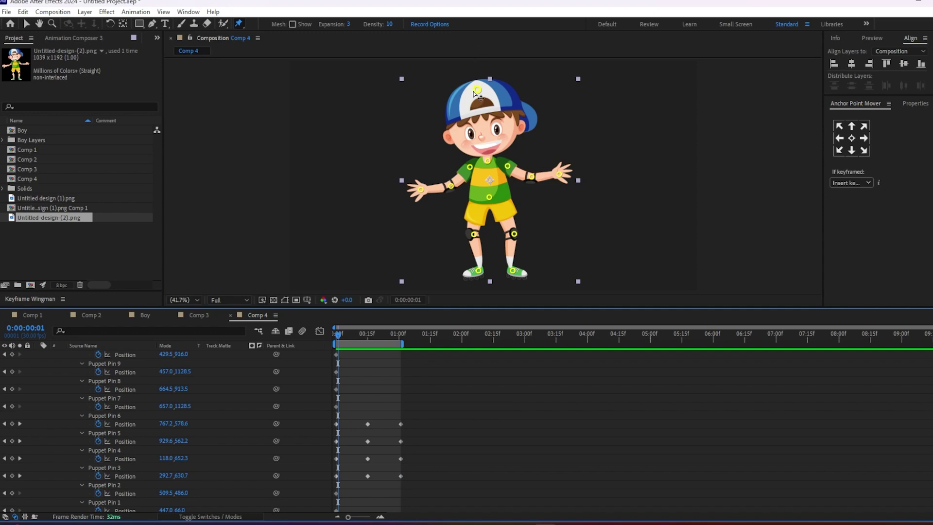
pyautogui.moveTo(358, 334); pyautogui.dragTo(362, 335)
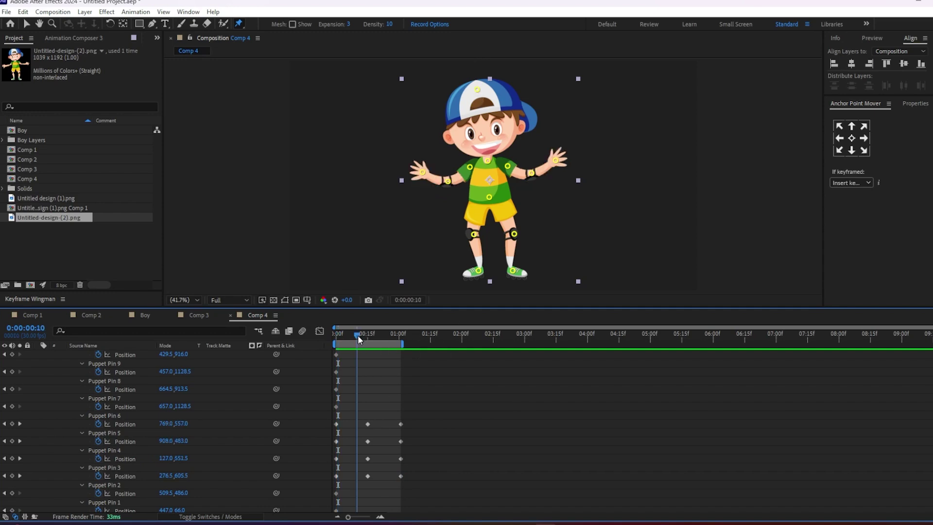
pyautogui.click(476, 92)
pyautogui.moveTo(476, 94); pyautogui.dragTo(463, 97)
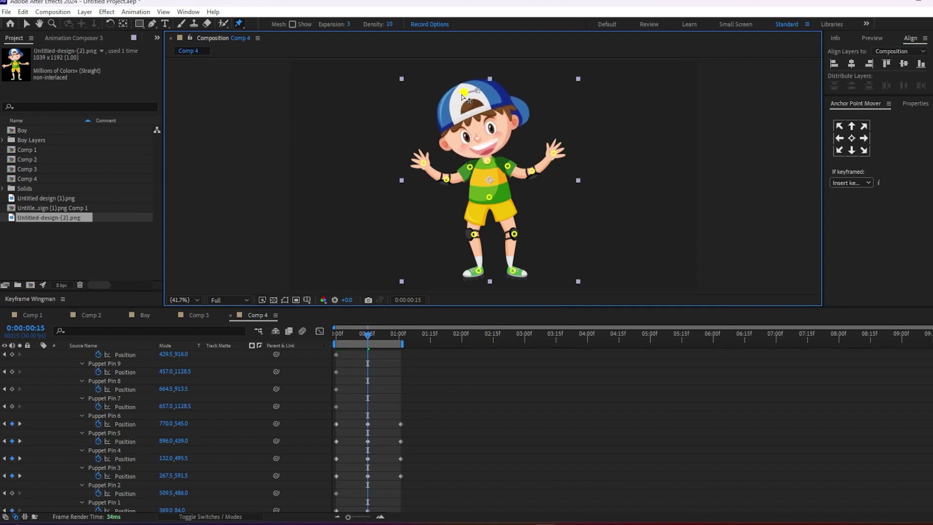
# Paste Puppet Pin 1's upright starting keyframe at one second and preview the animation.
pyautogui.moveTo(387, 335); pyautogui.dragTo(397, 337)
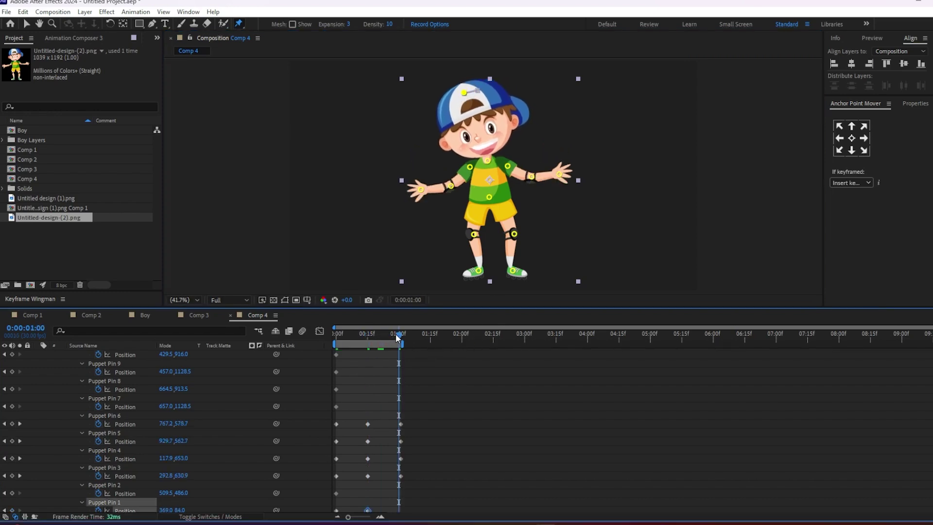
pyautogui.scroll(-1, 405, 453)
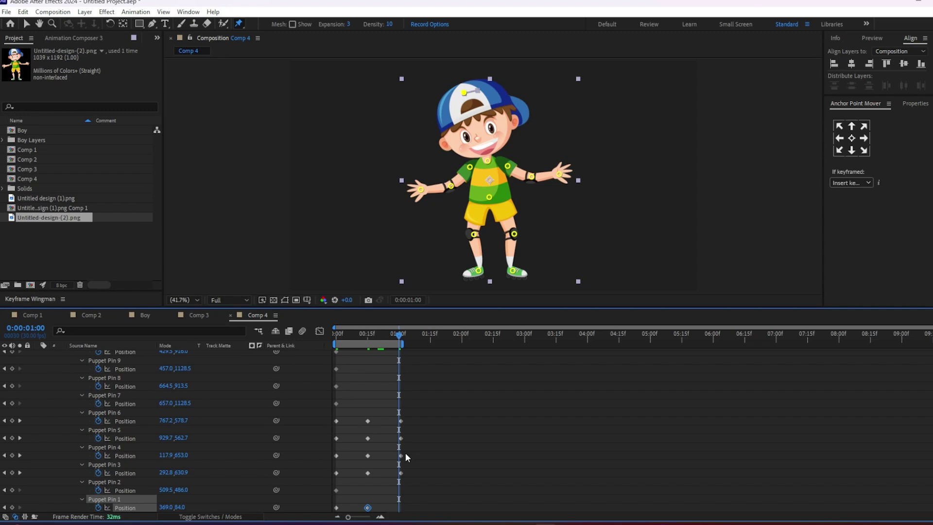
pyautogui.click(336, 508)
pyautogui.hotkey('ctrl', 'v')
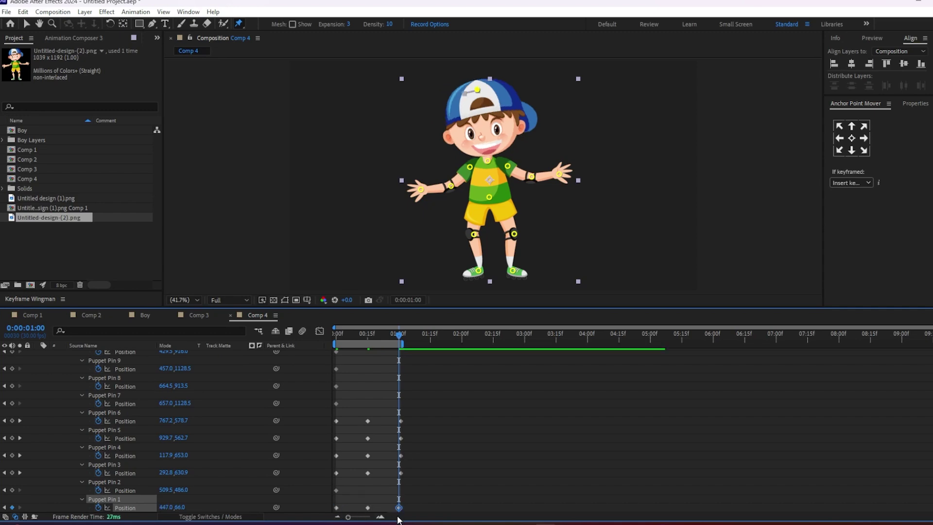
pyautogui.click(382, 334)
pyautogui.press('space')
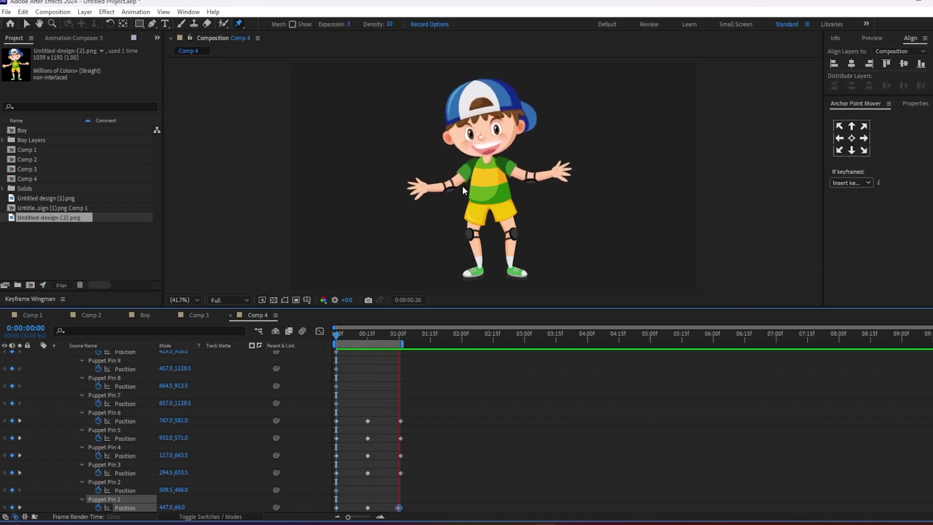
pyautogui.press('space')
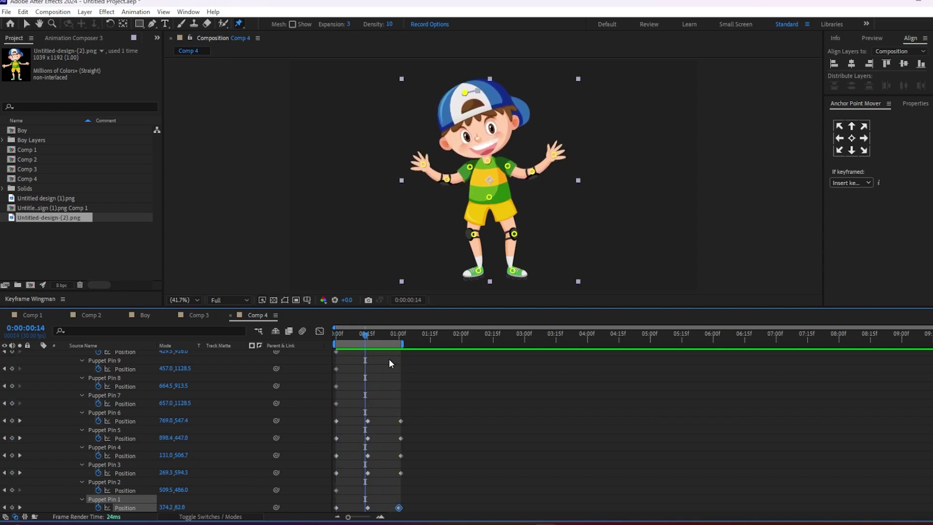
# At frame 15, spread the left foot outward, bend the left knee, and lift the right foot and knee.
pyautogui.click(366, 339)
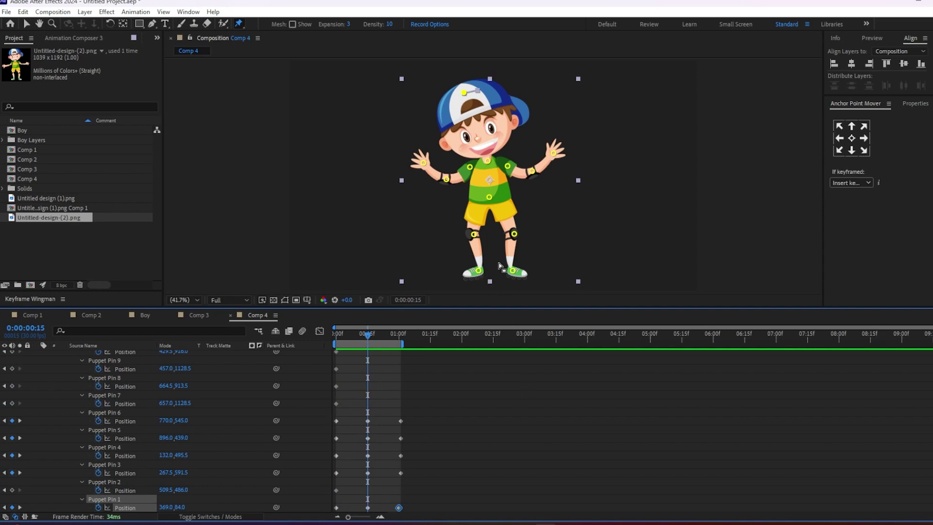
pyautogui.click(478, 271)
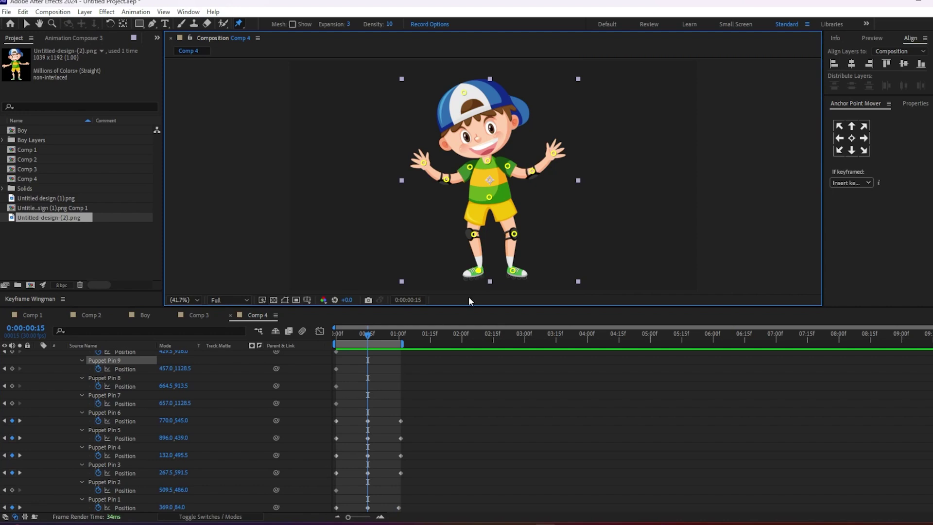
pyautogui.moveTo(477, 273); pyautogui.dragTo(460, 270)
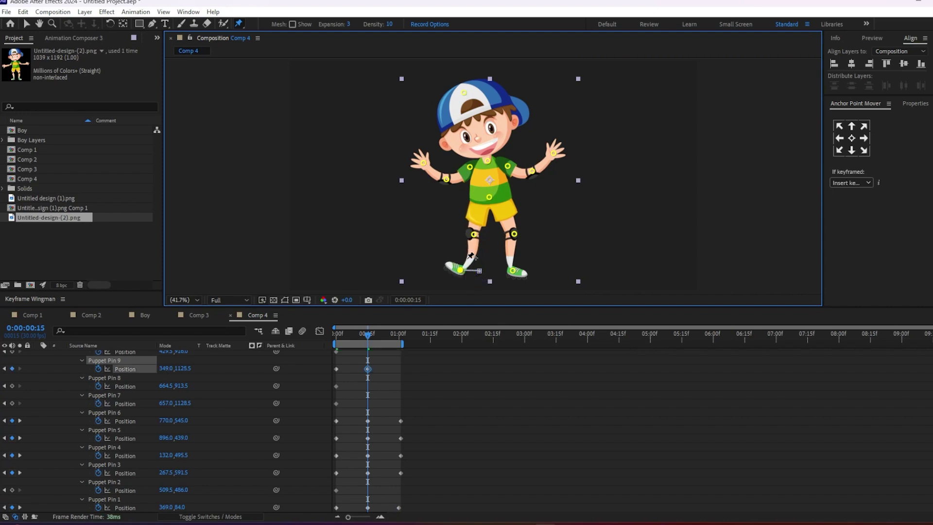
pyautogui.moveTo(474, 234); pyautogui.dragTo(467, 237)
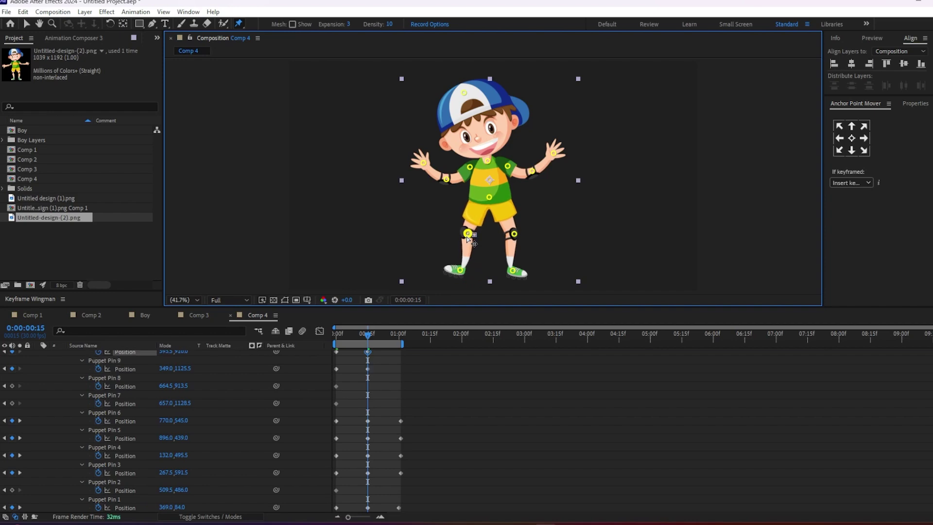
pyautogui.moveTo(514, 272); pyautogui.dragTo(524, 269)
pyautogui.click(528, 271)
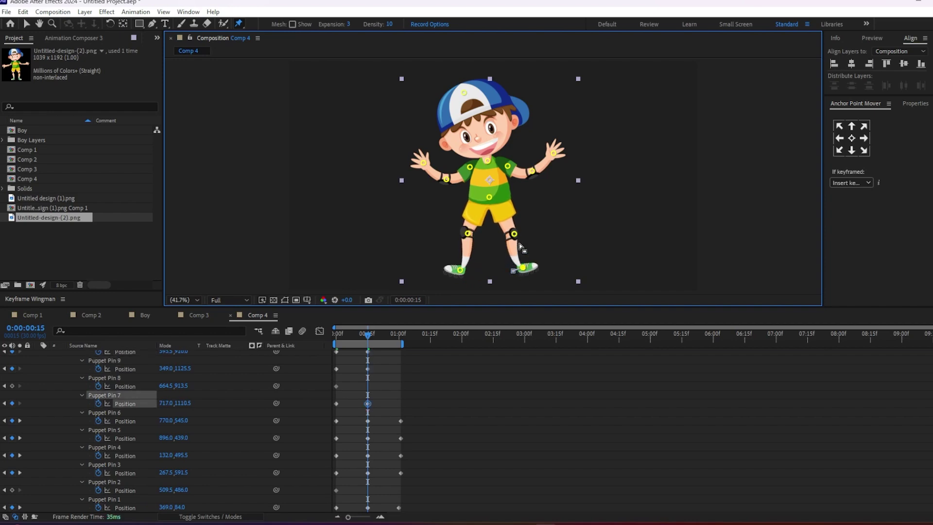
pyautogui.moveTo(515, 239); pyautogui.dragTo(522, 231)
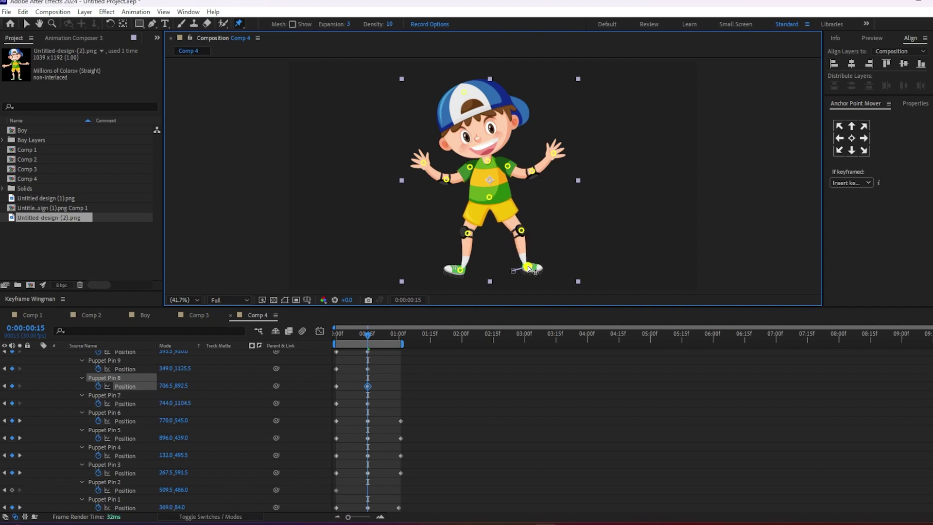
# Push both feet further apart and raise both knees slightly more for the mid-jump pose.
pyautogui.moveTo(527, 267); pyautogui.dragTo(532, 265)
pyautogui.moveTo(521, 231); pyautogui.dragTo(525, 228)
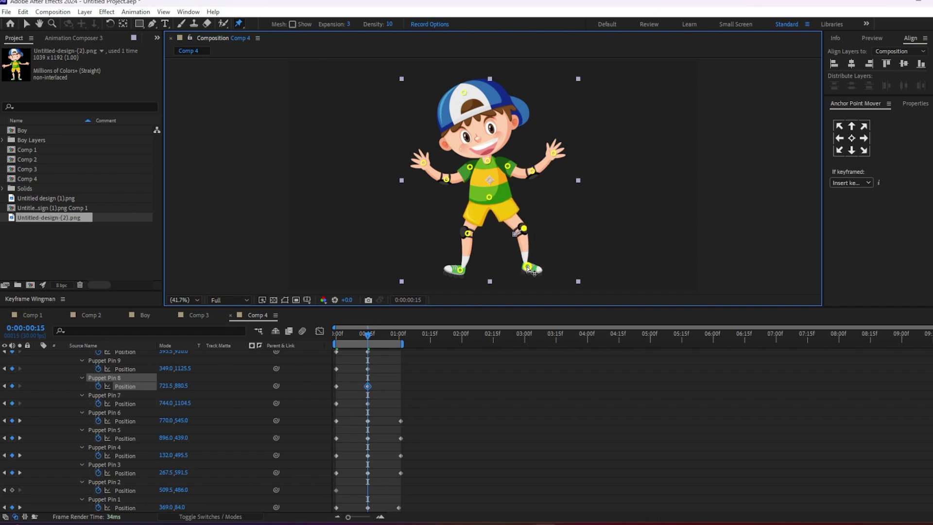
pyautogui.moveTo(527, 266); pyautogui.dragTo(532, 265)
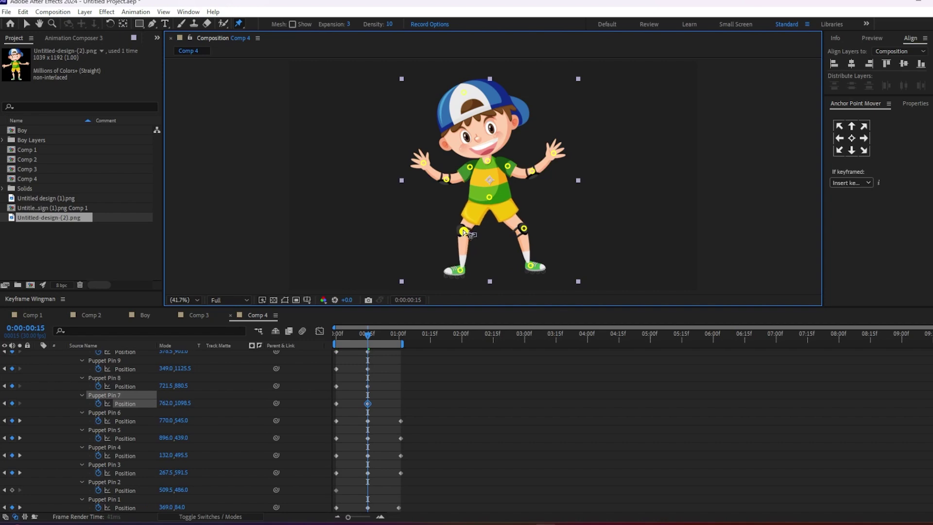
pyautogui.moveTo(468, 233); pyautogui.dragTo(465, 231)
pyautogui.moveTo(461, 271); pyautogui.dragTo(453, 270)
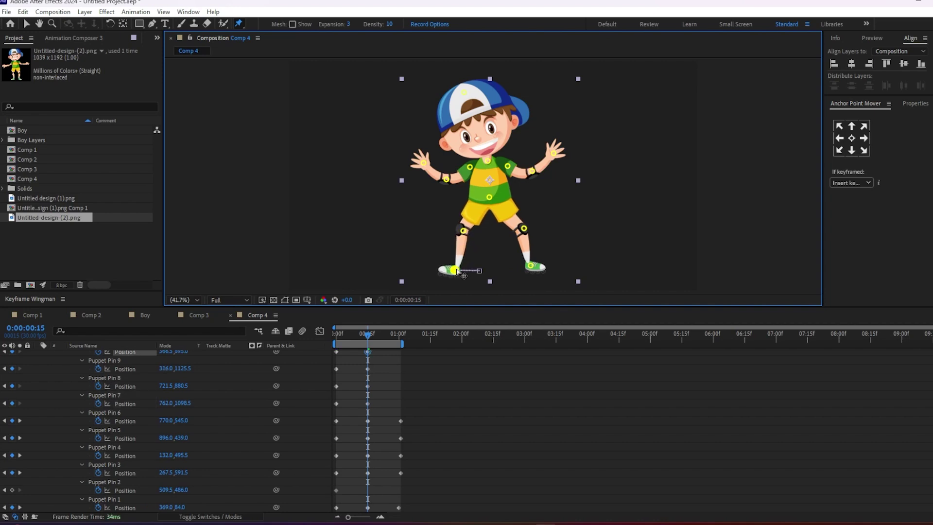
pyautogui.scroll(2, 393, 388)
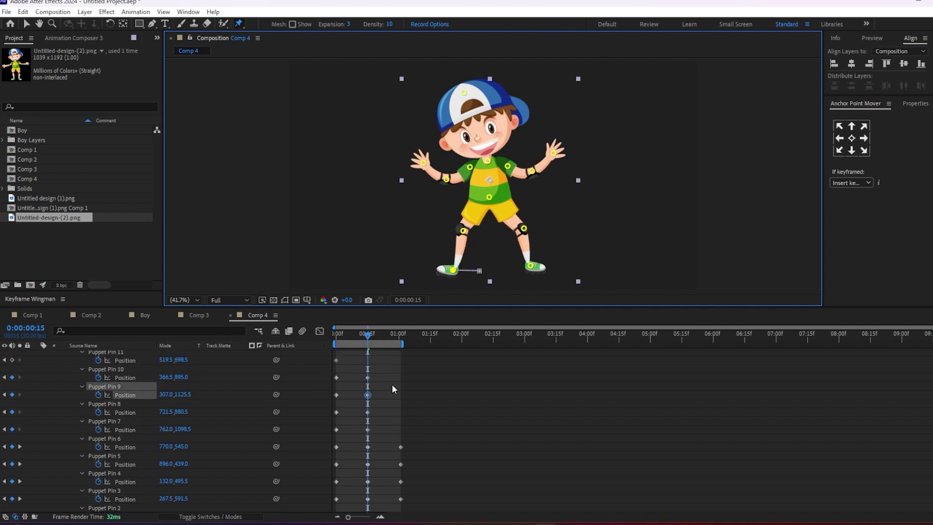
# Copy Puppet Pin 10's starting Position keyframe and paste it at 01:01.
pyautogui.click(336, 377)
pyautogui.click(396, 333)
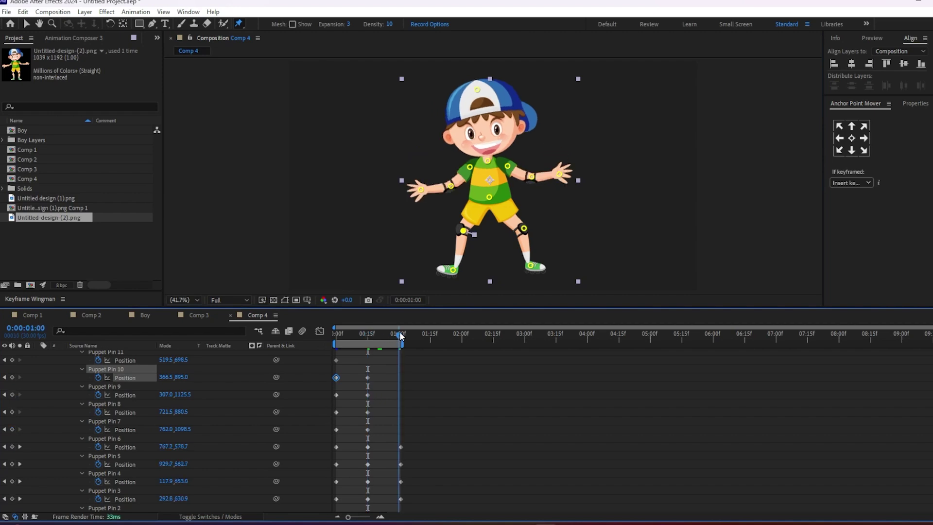
pyautogui.moveTo(398, 331); pyautogui.dragTo(400, 332)
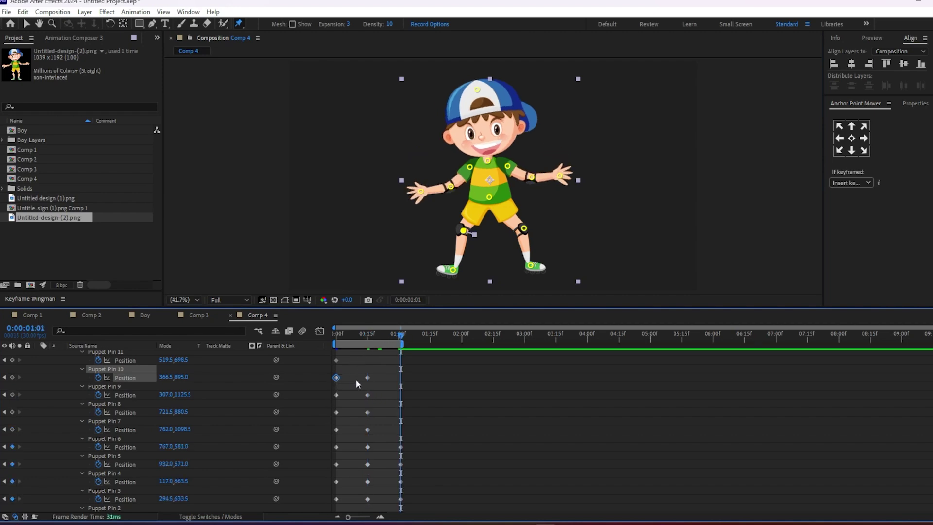
pyautogui.hotkey('ctrl', 'v')
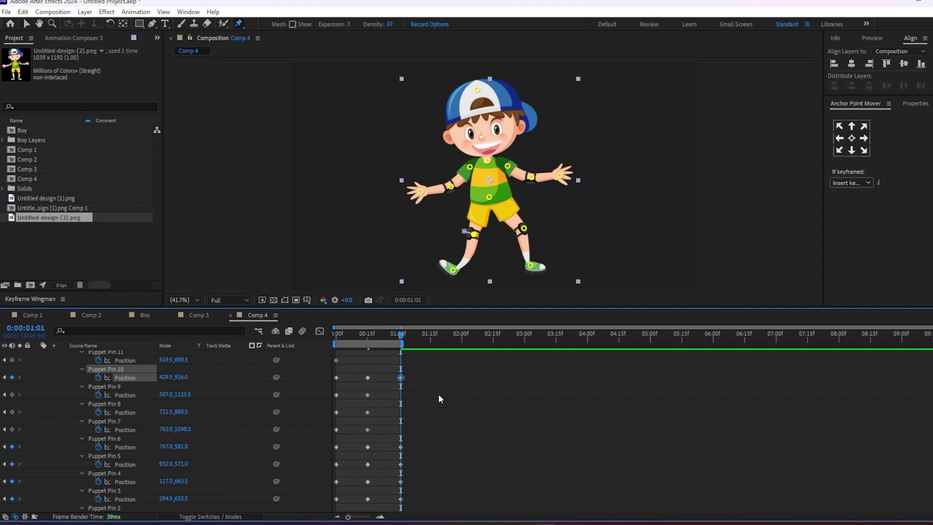
# Paste the starting Position keyframes of Puppet Pins 9, 8 and 7 at 01:01.
pyautogui.scroll(2, 439, 398)
pyautogui.scroll(1, 439, 399)
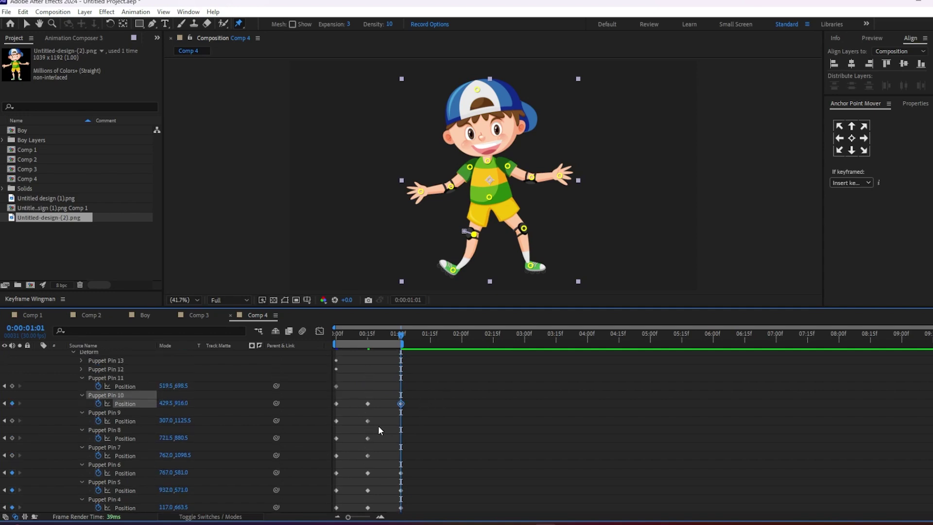
pyautogui.click(336, 420)
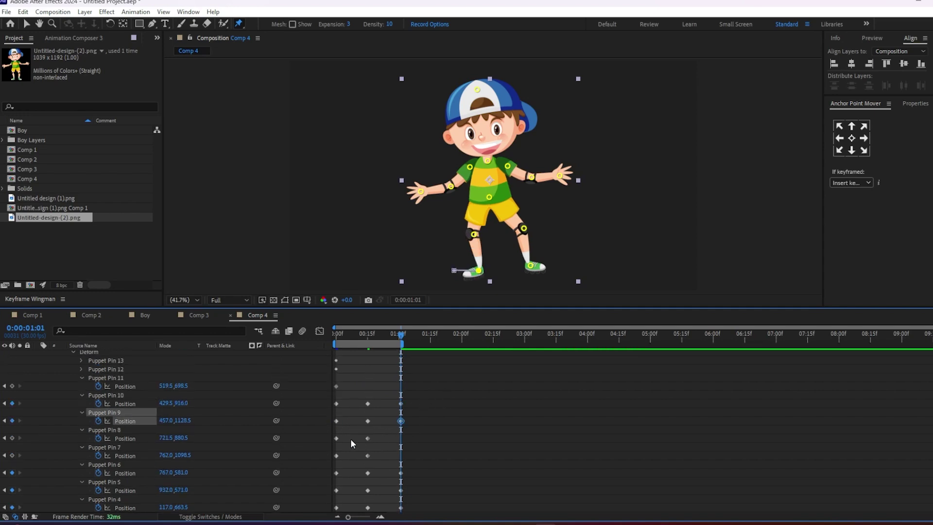
pyautogui.hotkey('ctrl', 'v')
pyautogui.click(336, 438)
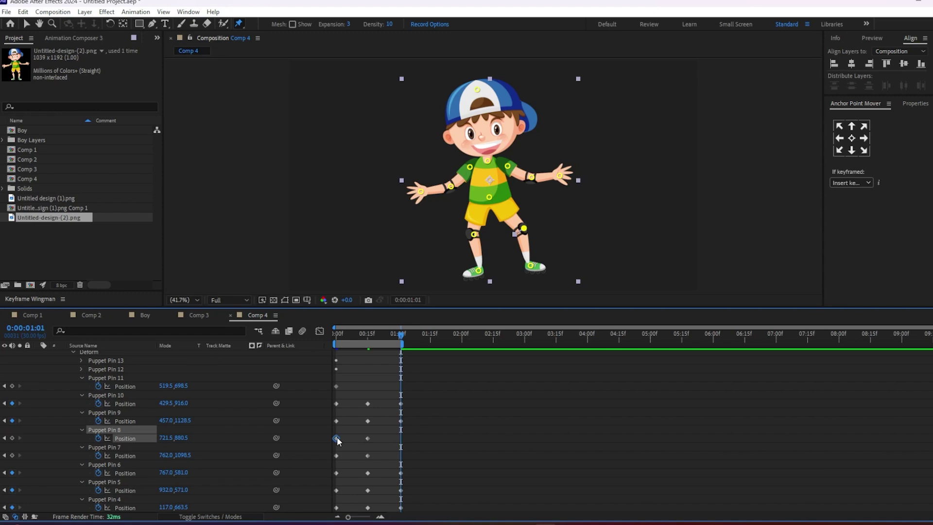
pyautogui.hotkey('ctrl', 'v')
pyautogui.click(336, 455)
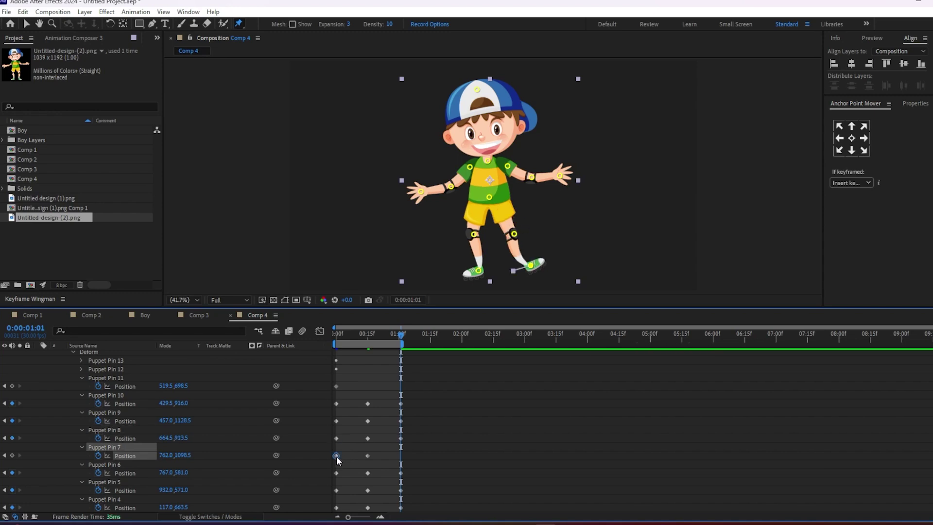
pyautogui.hotkey('ctrl', 'v')
pyautogui.moveTo(396, 340); pyautogui.dragTo(266, 339)
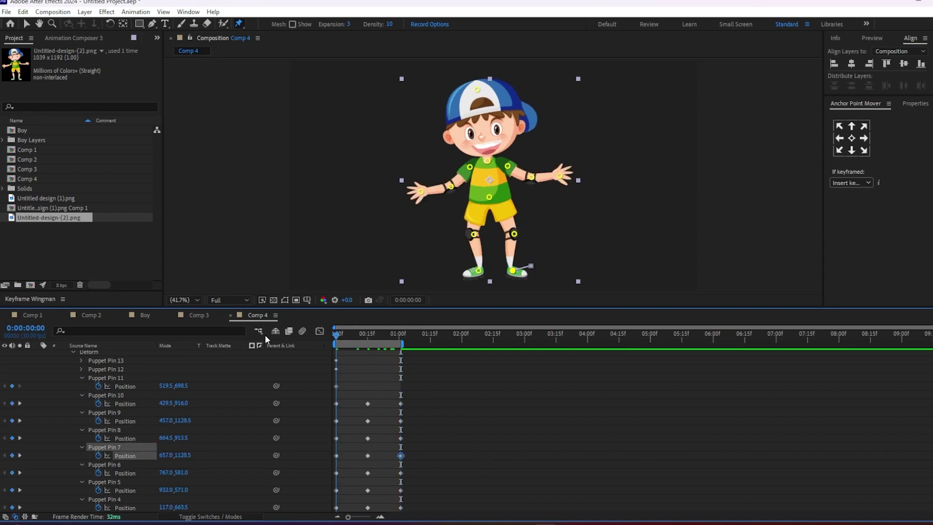
pyautogui.press('space')
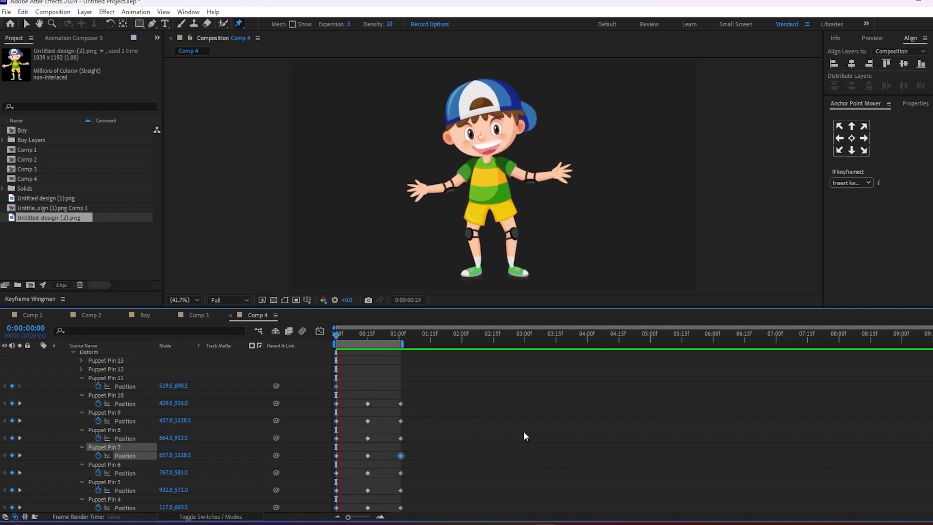
pyautogui.press('space')
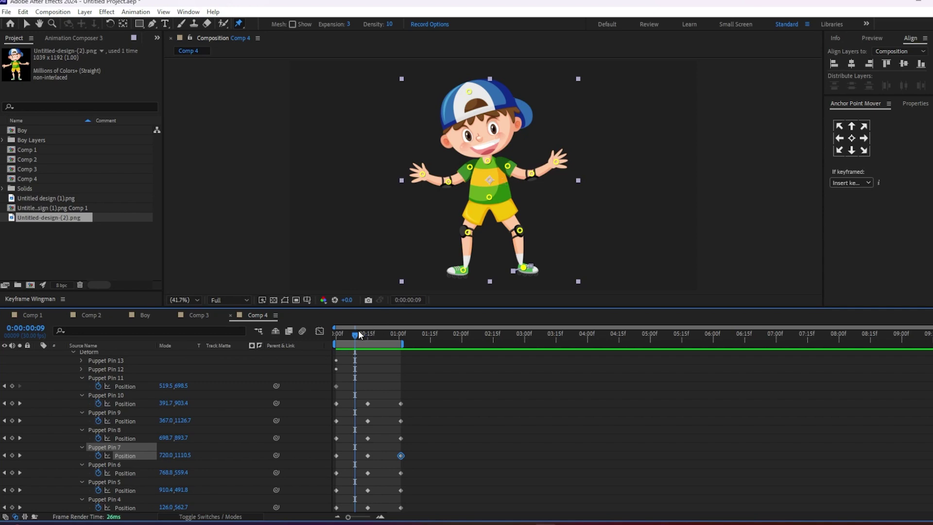
# Scrub through the first 15 frames to check the boy's pose.
pyautogui.moveTo(355, 335)
pyautogui.mouseDown()
pyautogui.moveTo(314, 334)
pyautogui.moveTo(366, 335)
pyautogui.mouseUp()
pyautogui.click(366, 347)
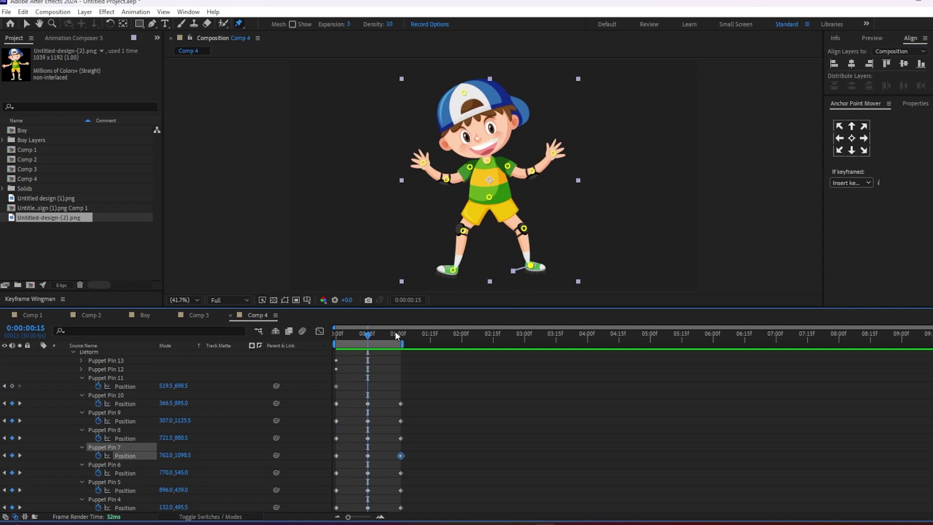
pyautogui.click(334, 334)
pyautogui.moveTo(333, 335); pyautogui.dragTo(369, 343)
# Drag the work-area end bracket from 01:00 out to 01:15.
pyautogui.moveTo(404, 342); pyautogui.dragTo(435, 345)
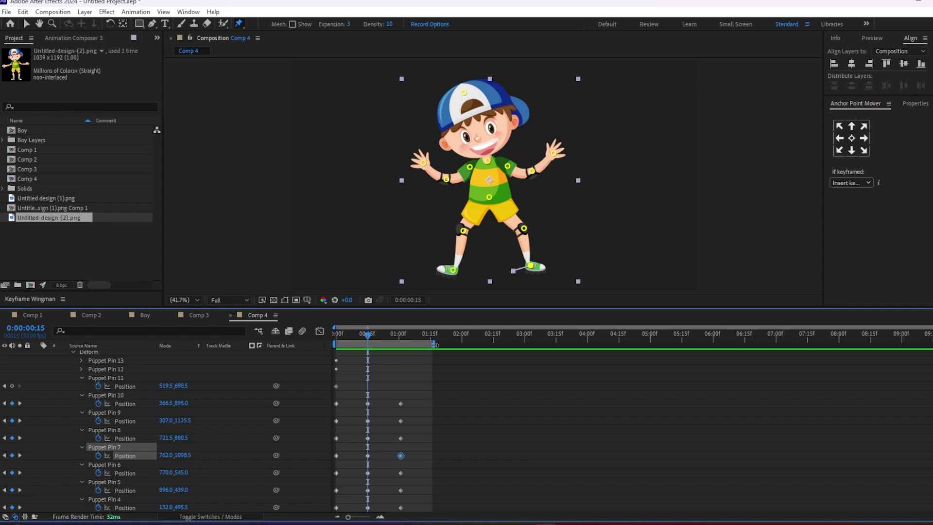
pyautogui.scroll(-3, 406, 396)
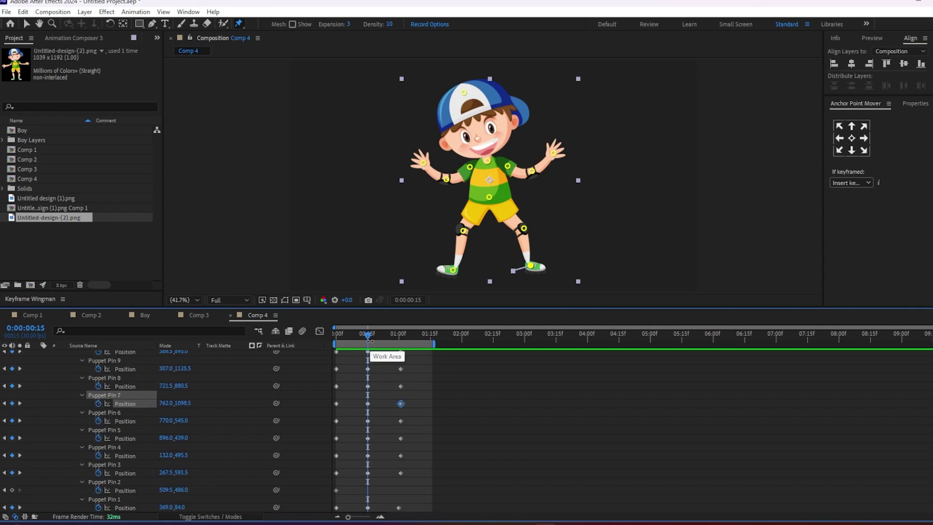
pyautogui.moveTo(367, 335)
pyautogui.mouseDown()
pyautogui.moveTo(339, 336)
pyautogui.moveTo(333, 344)
pyautogui.moveTo(343, 347)
pyautogui.mouseUp()
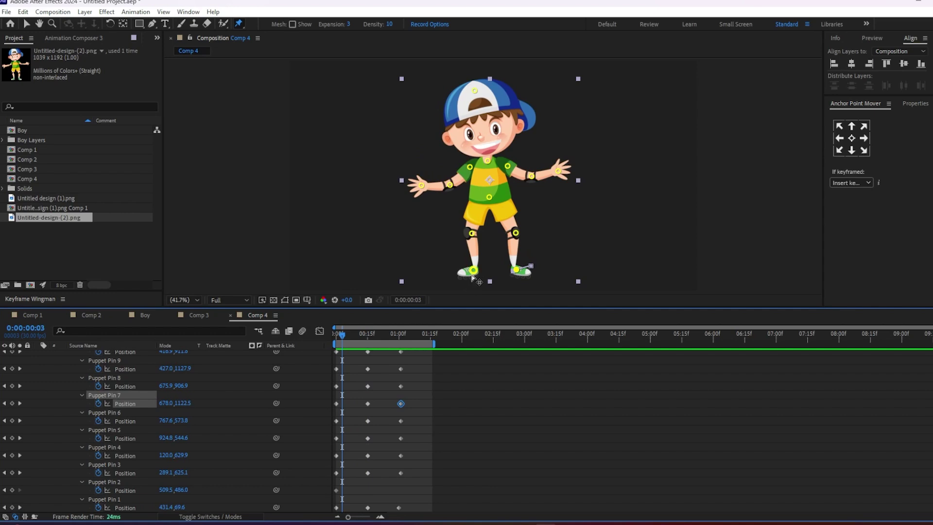
# Select the left foot pin and check which pins Puppet Pins 10, 9, 8 and 7 control.
pyautogui.click(473, 270)
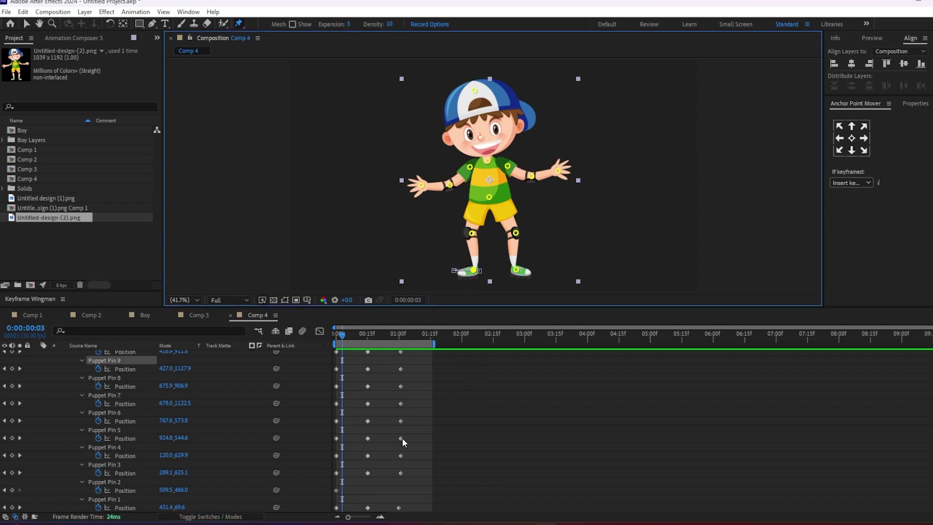
pyautogui.scroll(3, 410, 422)
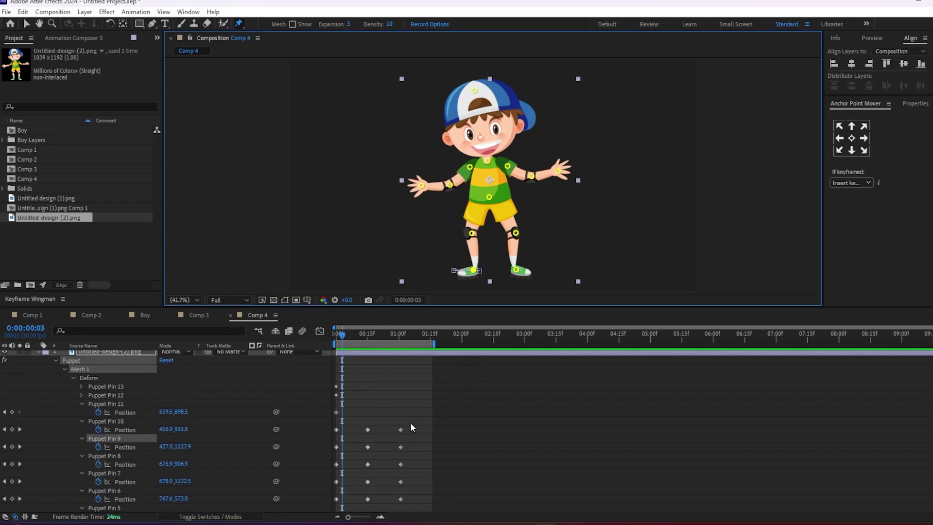
pyautogui.scroll(-3, 410, 422)
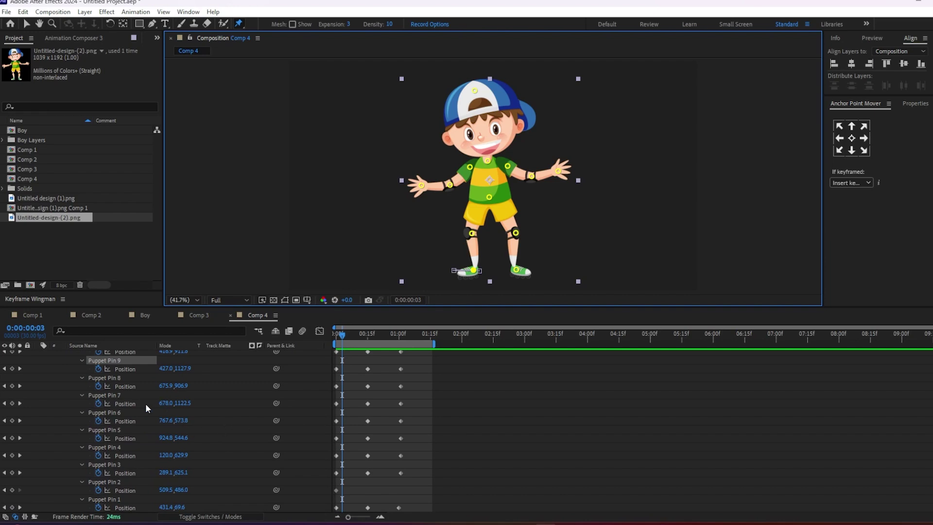
pyautogui.scroll(3, 127, 375)
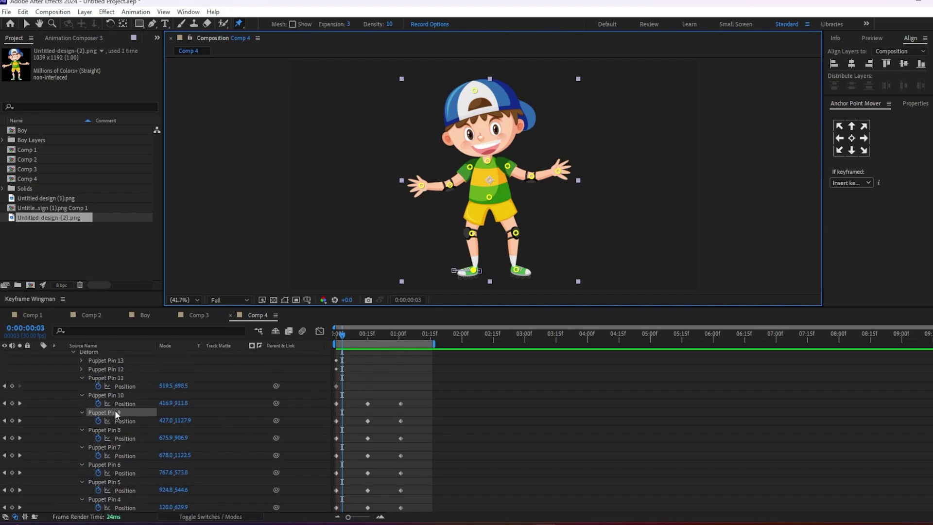
pyautogui.click(109, 412)
pyautogui.click(112, 394)
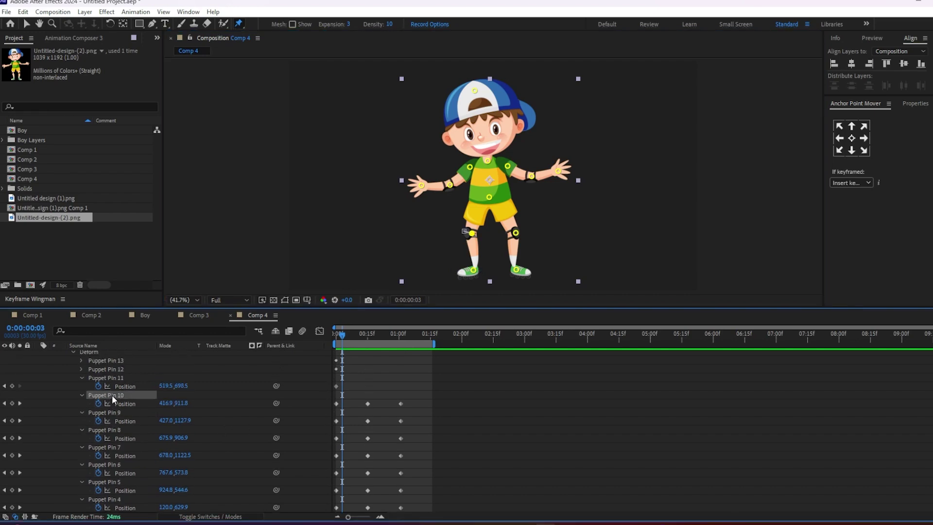
pyautogui.click(112, 412)
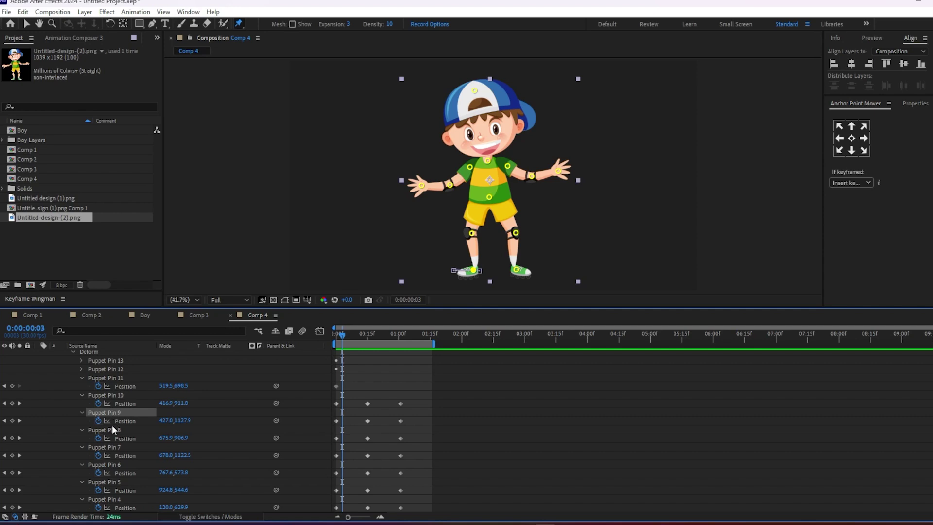
pyautogui.click(115, 429)
pyautogui.click(115, 447)
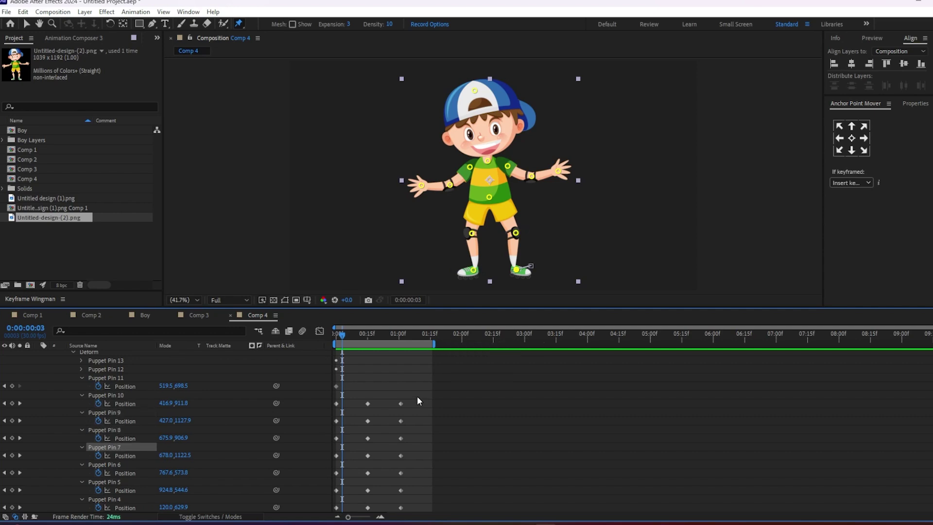
# At the 00:15 mark, recheck which pins Puppet Pins 10 through 7 control.
pyautogui.click(368, 333)
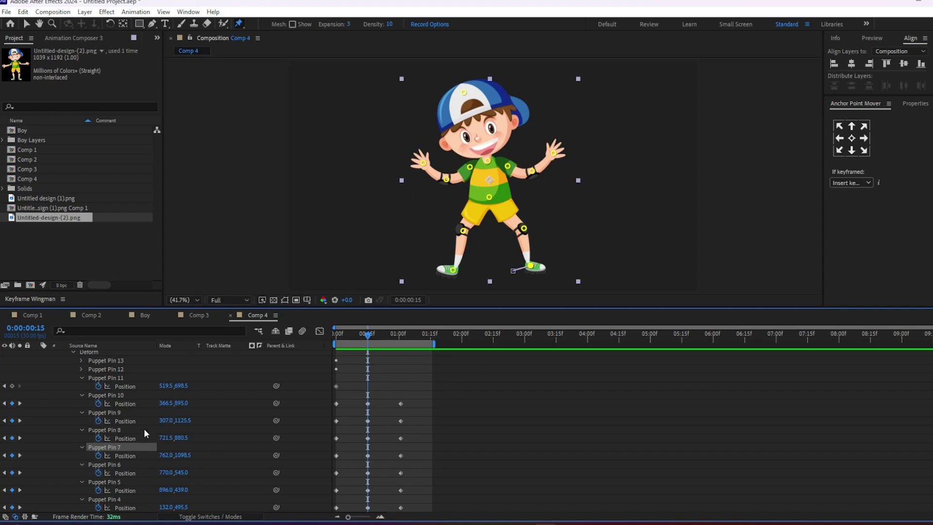
pyautogui.click(115, 395)
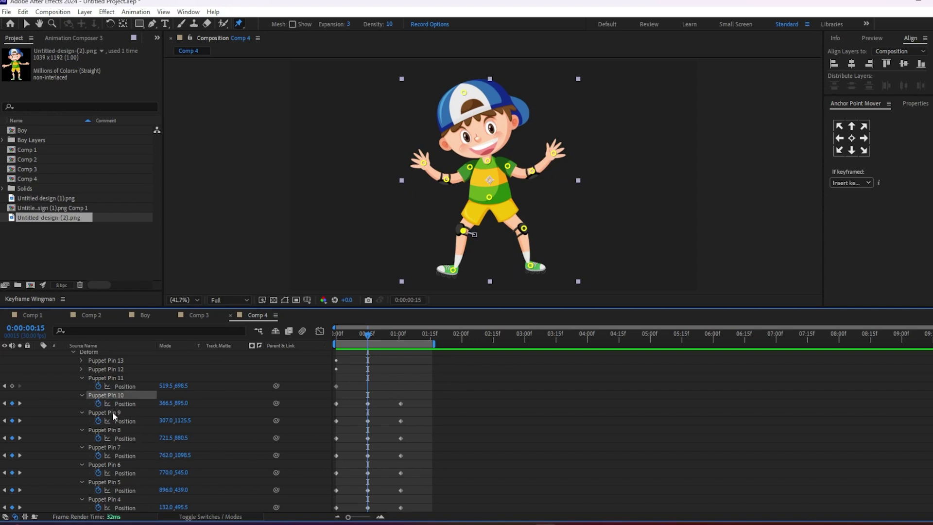
pyautogui.click(112, 412)
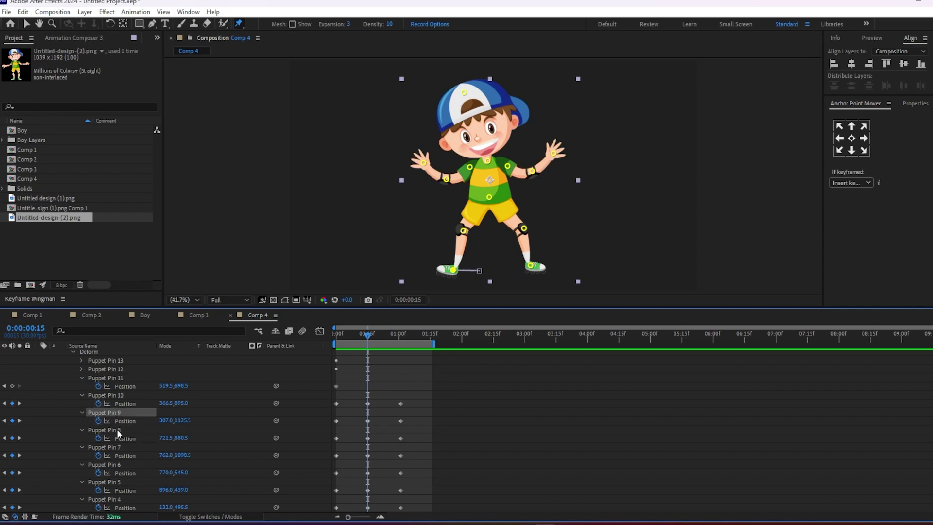
pyautogui.click(117, 430)
pyautogui.click(111, 447)
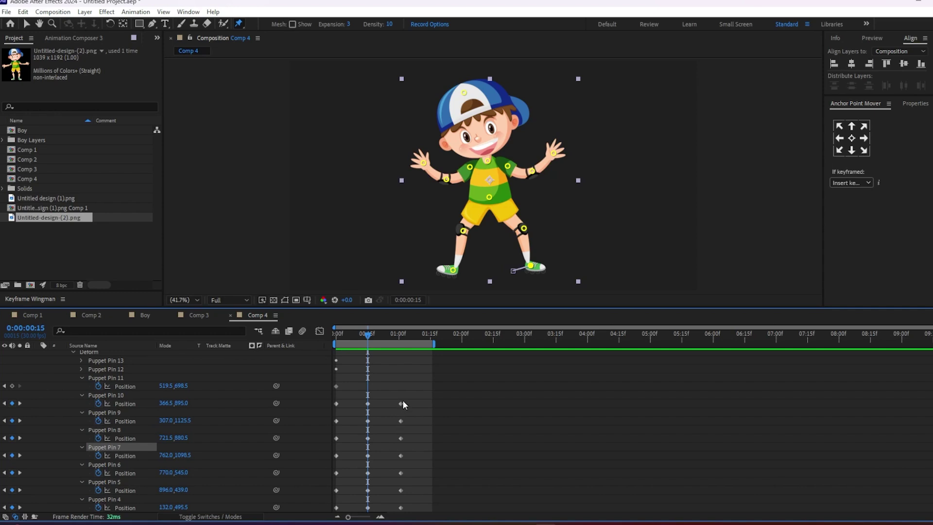
# Marquee-select the 00:15 and 01:00 pin keyframes and shift them to 01:00 and 01:15.
pyautogui.moveTo(409, 400)
pyautogui.mouseDown()
pyautogui.moveTo(367, 457)
pyautogui.moveTo(401, 457)
pyautogui.mouseUp()
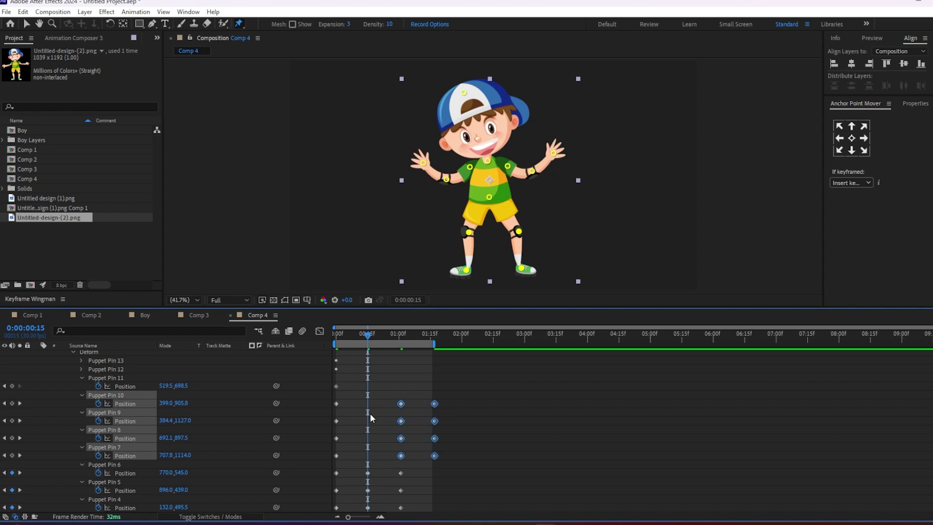
pyautogui.moveTo(409, 416); pyautogui.dragTo(365, 520)
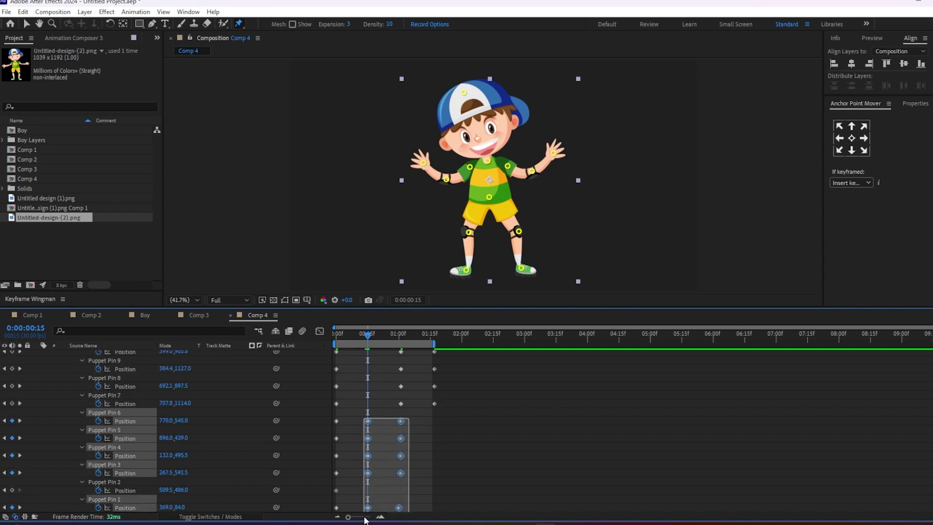
pyautogui.moveTo(368, 421); pyautogui.dragTo(401, 423)
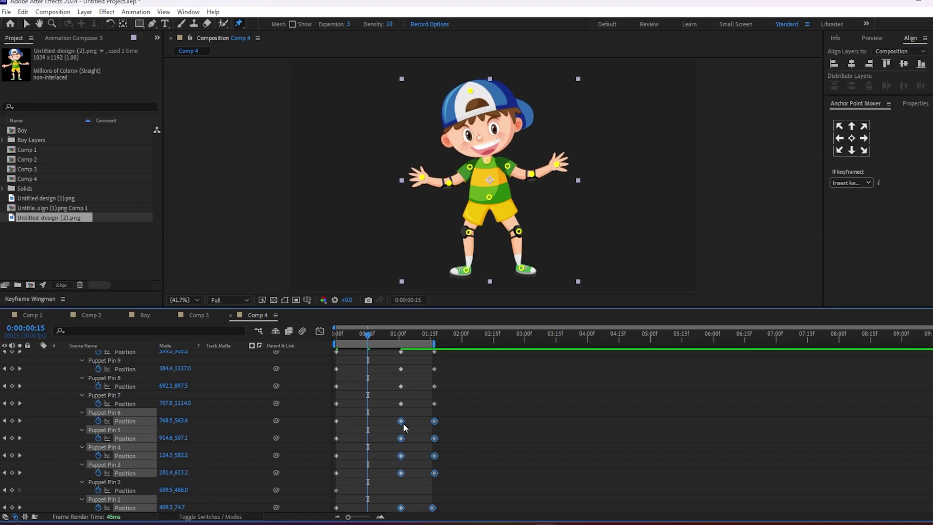
pyautogui.scroll(3, 403, 427)
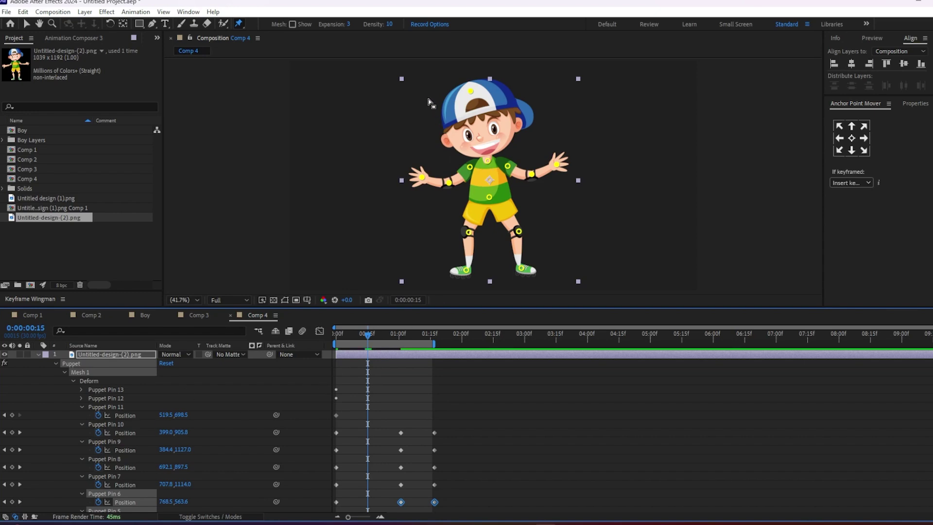
# Select the upper-body pins, undo a trial move, and deselect both foot pins.
pyautogui.moveTo(339, 74); pyautogui.dragTo(617, 281)
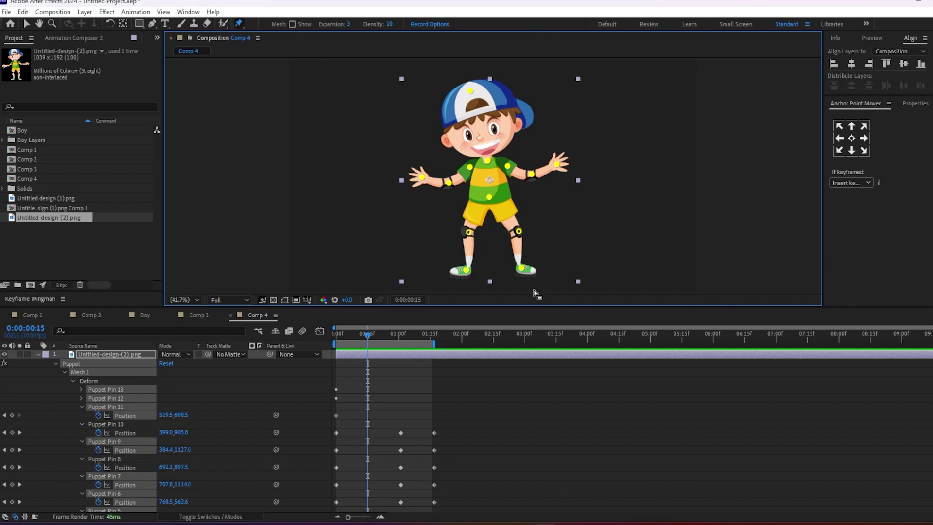
pyautogui.moveTo(491, 199); pyautogui.dragTo(491, 204)
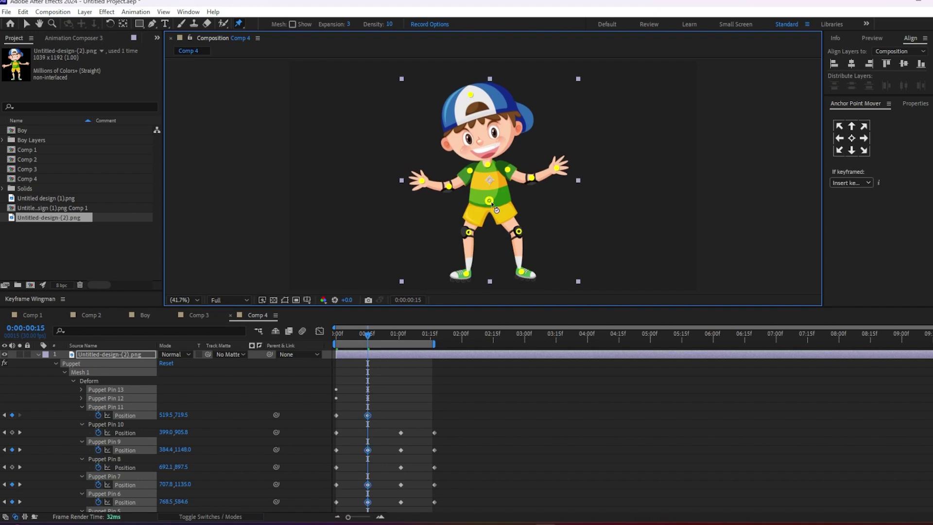
pyautogui.hotkey('ctrl', 'z')
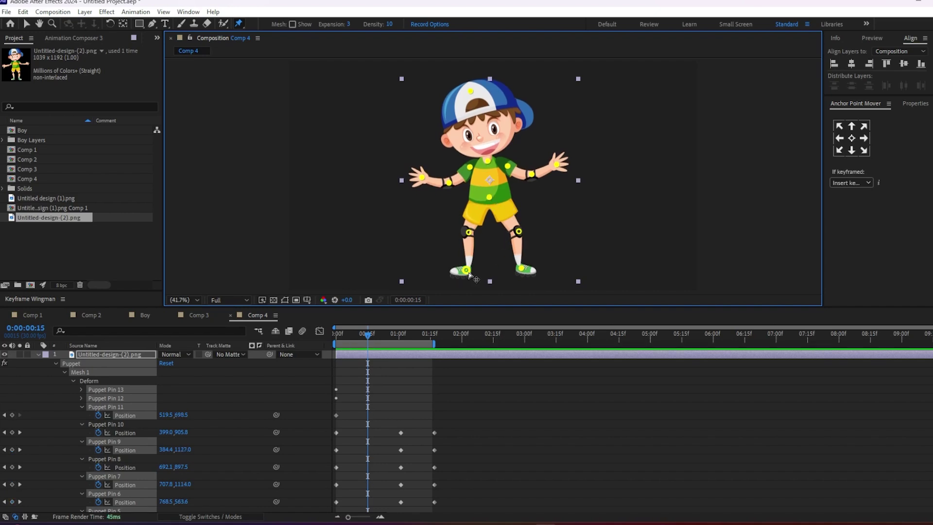
pyautogui.keyDown('shift'); pyautogui.click(467, 271); pyautogui.keyUp('shift')
pyautogui.keyDown('shift'); pyautogui.click(521, 268); pyautogui.keyUp('shift')
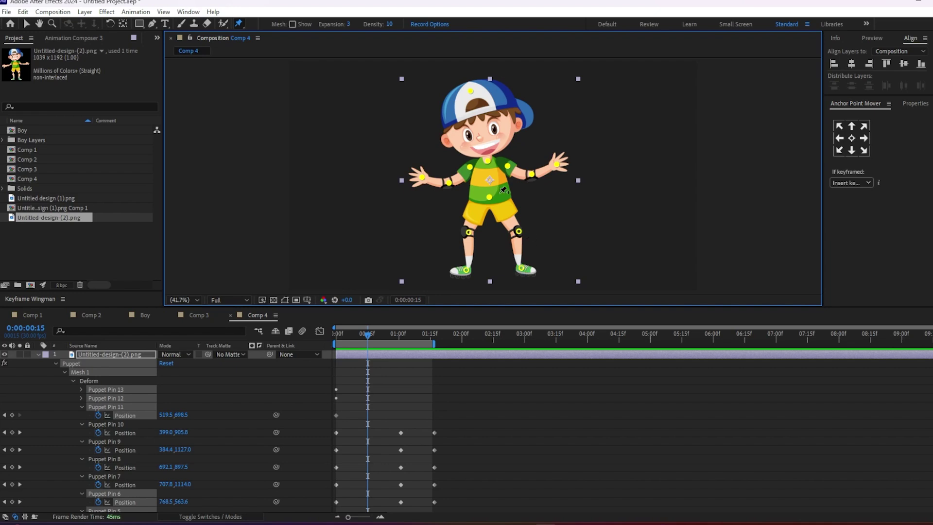
# Pull the belly and upper-body pins down and push both knees outward at frame 15.
pyautogui.moveTo(489, 198); pyautogui.dragTo(491, 212)
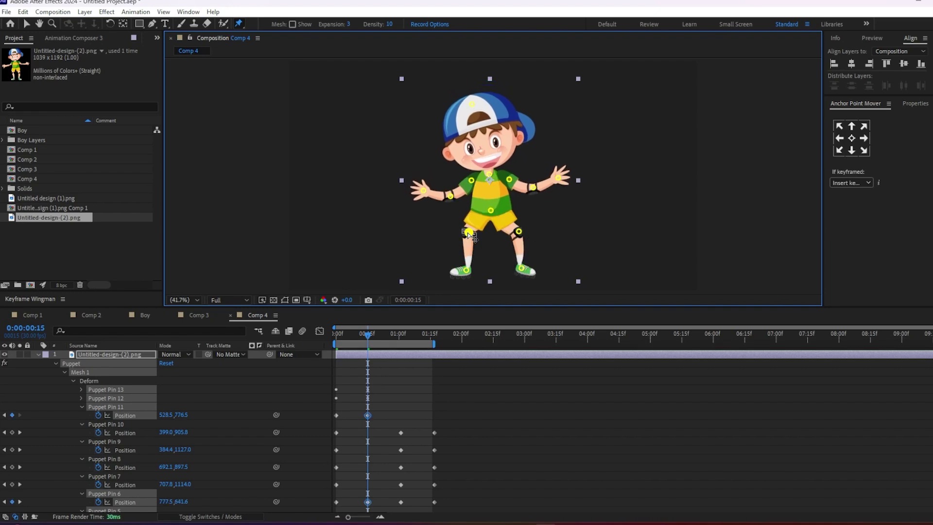
pyautogui.moveTo(469, 235); pyautogui.dragTo(524, 232)
pyautogui.click(524, 230)
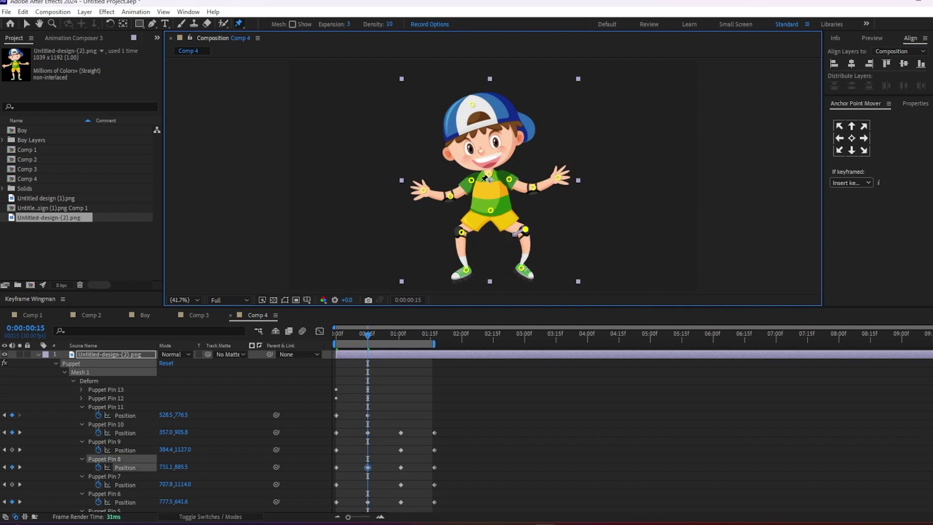
pyautogui.moveTo(350, 85)
pyautogui.mouseDown()
pyautogui.moveTo(608, 206)
pyautogui.moveTo(611, 216)
pyautogui.mouseUp()
pyautogui.moveTo(491, 210); pyautogui.dragTo(459, 238)
pyautogui.moveTo(525, 230); pyautogui.dragTo(532, 235)
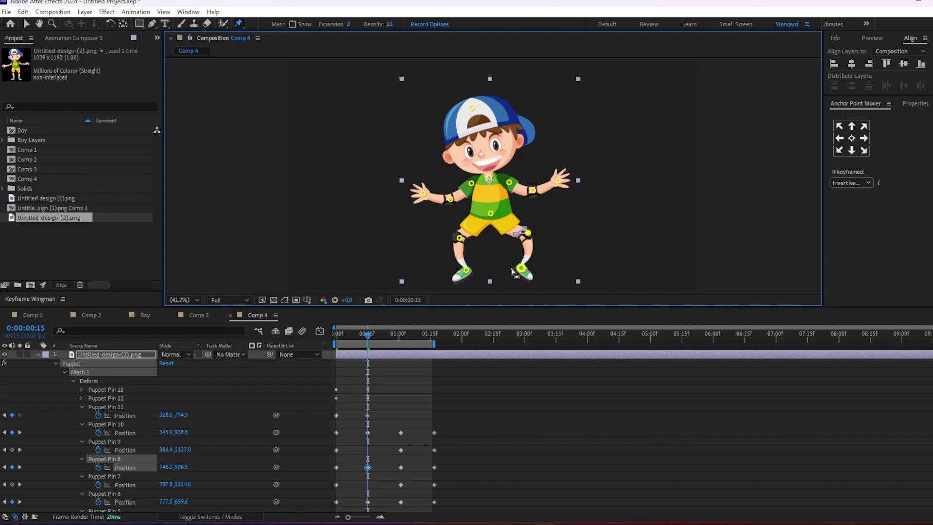
pyautogui.moveTo(466, 271); pyautogui.dragTo(466, 270)
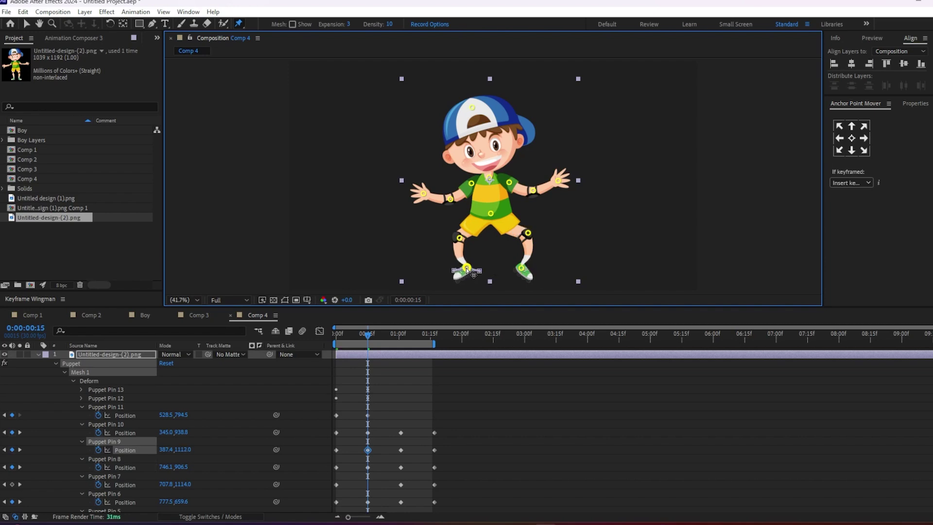
pyautogui.hotkey('ctrl', 'z')
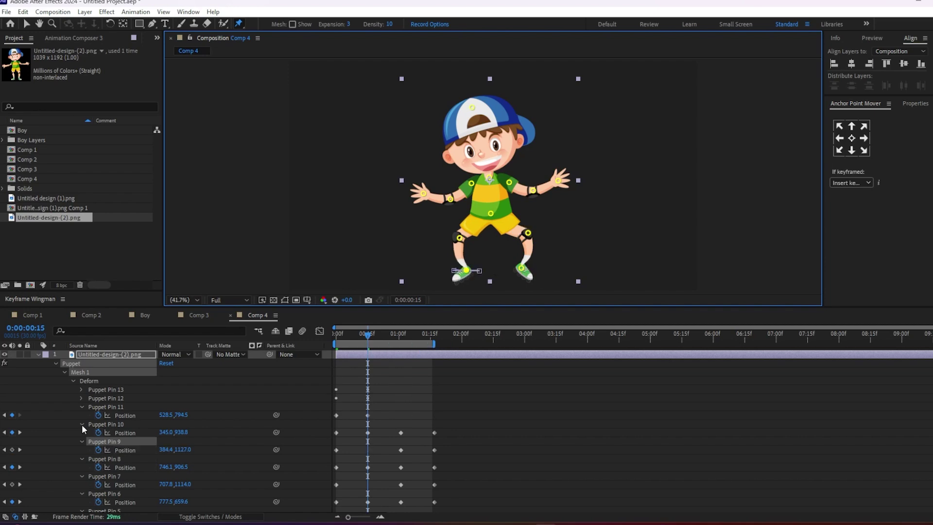
# Add keyframes for Puppet Pins 9 and 7, then clear the keyframe selection.
pyautogui.click(12, 449)
pyautogui.click(12, 485)
pyautogui.scroll(-3, 26, 472)
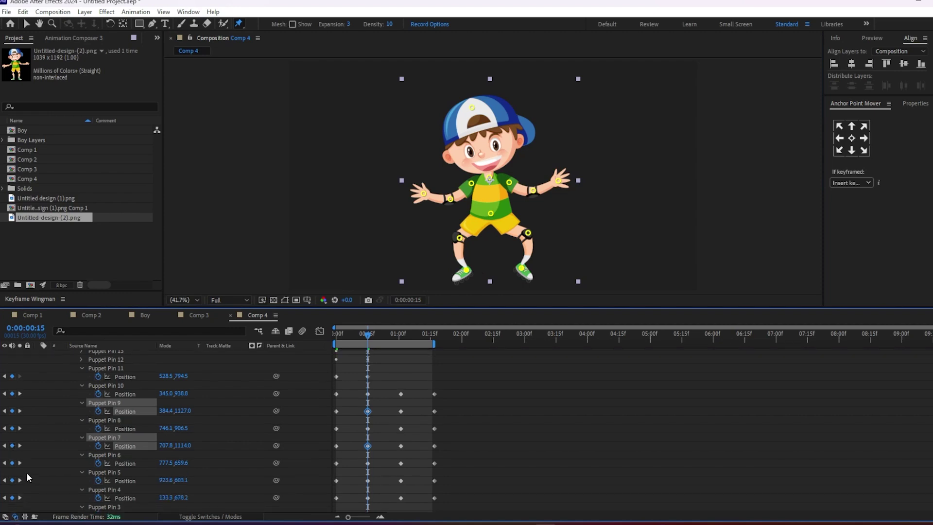
pyautogui.click(515, 462)
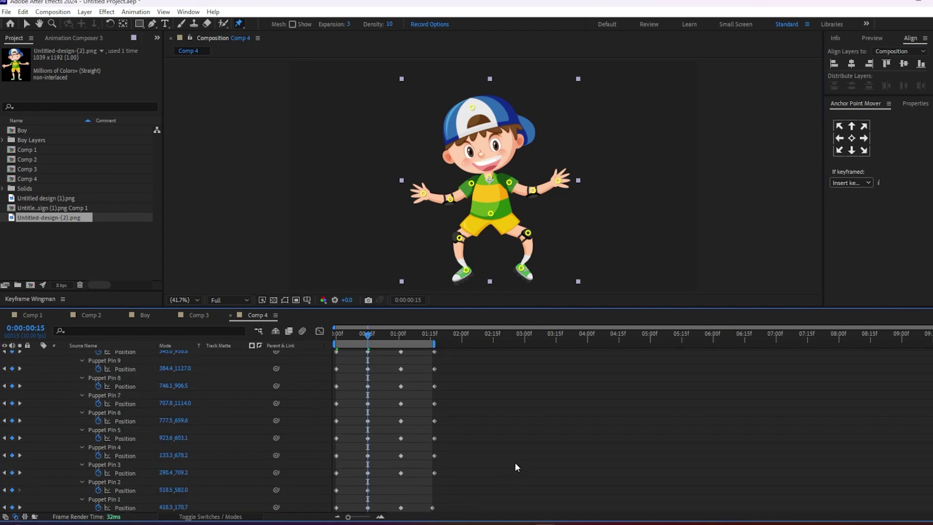
# At 1:01, add keyframes for Puppet Pins 2, 11, 13 and 12.
pyautogui.click(398, 337)
pyautogui.click(13, 490)
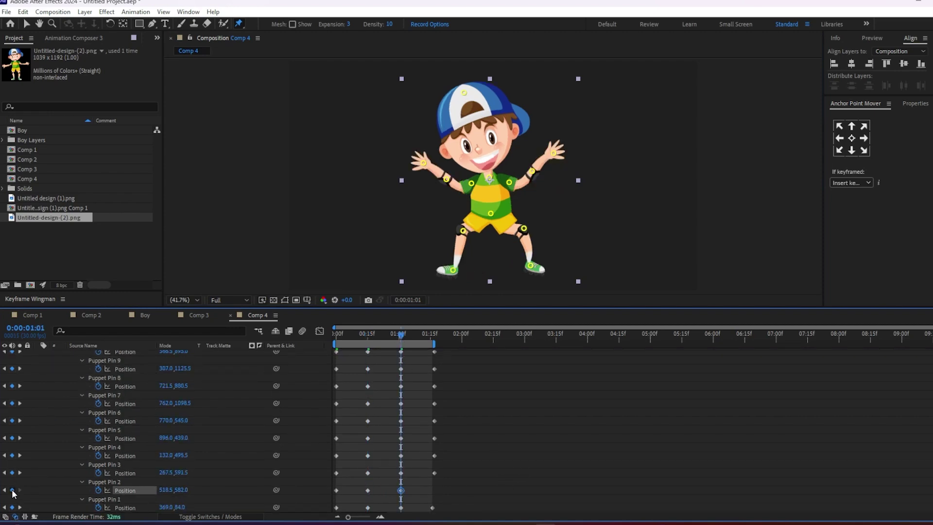
pyautogui.scroll(3, 15, 437)
pyautogui.click(12, 415)
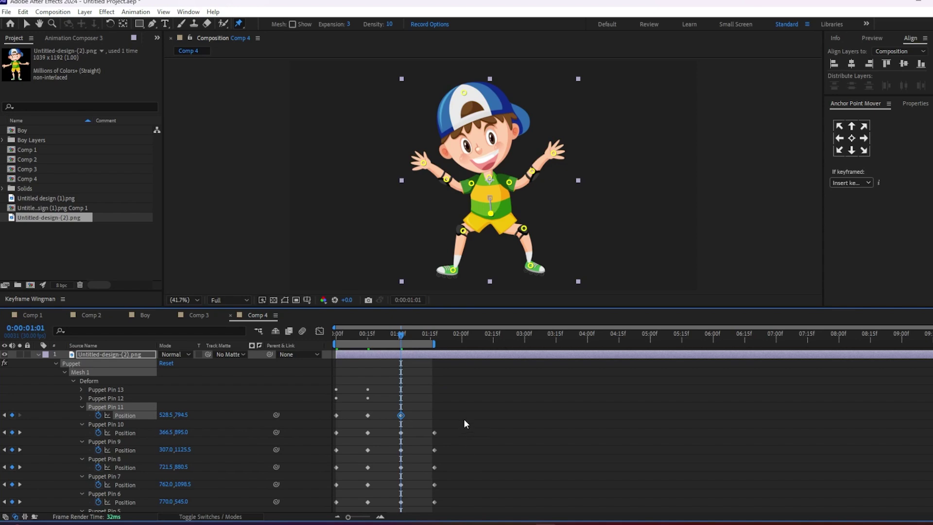
pyautogui.press('u')
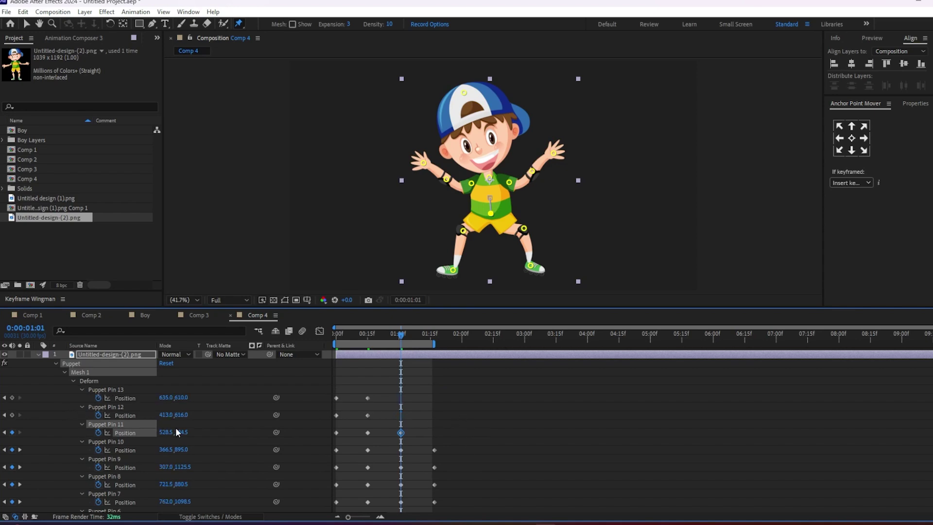
pyautogui.click(12, 397)
pyautogui.click(12, 415)
# At 1:17, add keyframes for Puppet Pins 2 and 1, then preview from the start.
pyautogui.moveTo(417, 340); pyautogui.dragTo(432, 341)
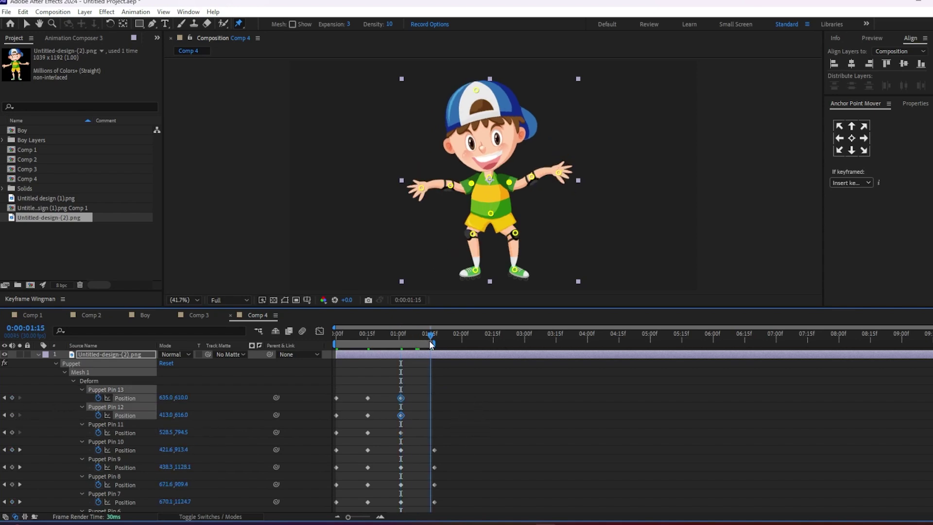
pyautogui.moveTo(14, 406); pyautogui.dragTo(15, 441)
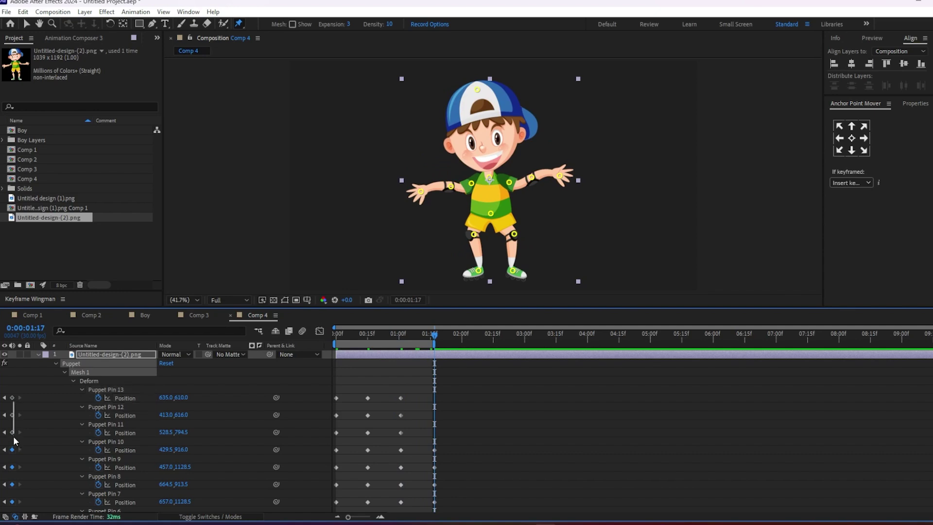
pyautogui.moveTo(13, 401); pyautogui.dragTo(29, 435)
pyautogui.scroll(-4, 33, 441)
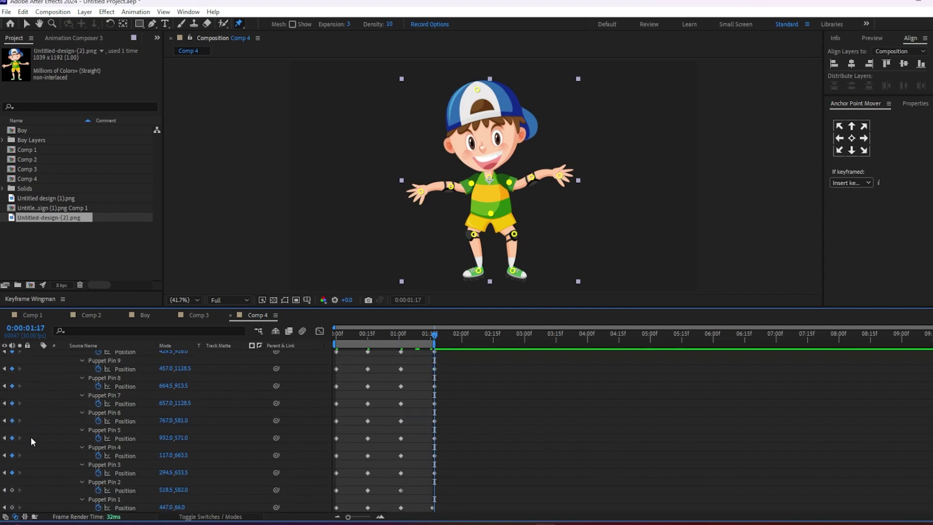
pyautogui.click(12, 490)
pyautogui.click(12, 506)
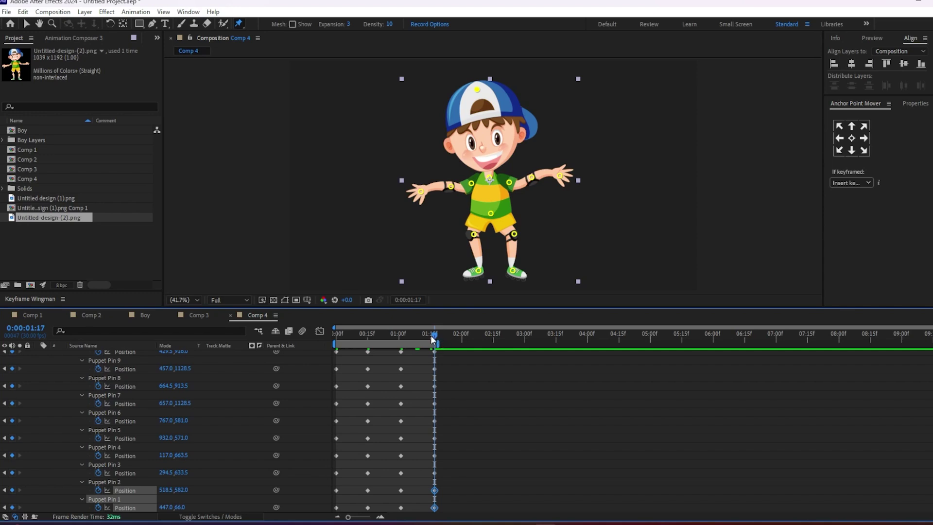
pyautogui.moveTo(433, 339); pyautogui.dragTo(233, 336)
pyautogui.press('space')
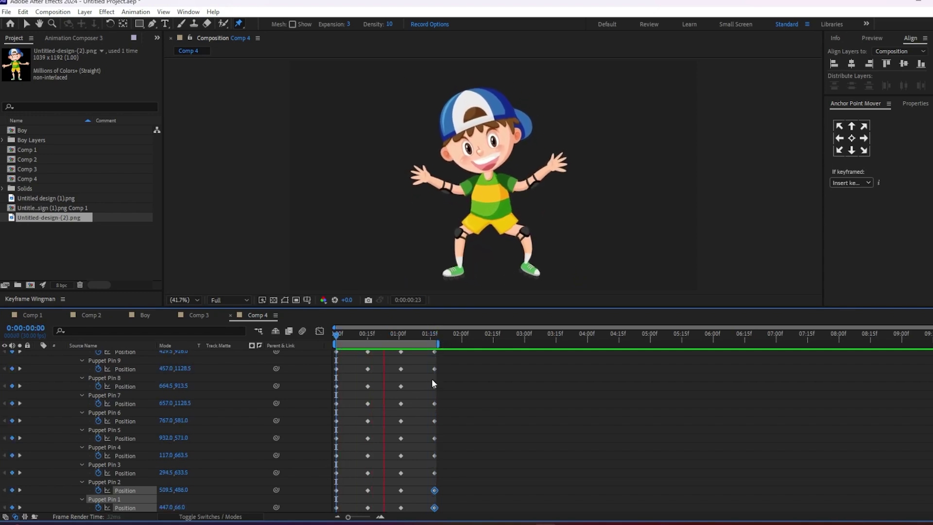
# Stop the preview and scrub through the jump up to the 1:17 keyframe.
pyautogui.click(361, 335)
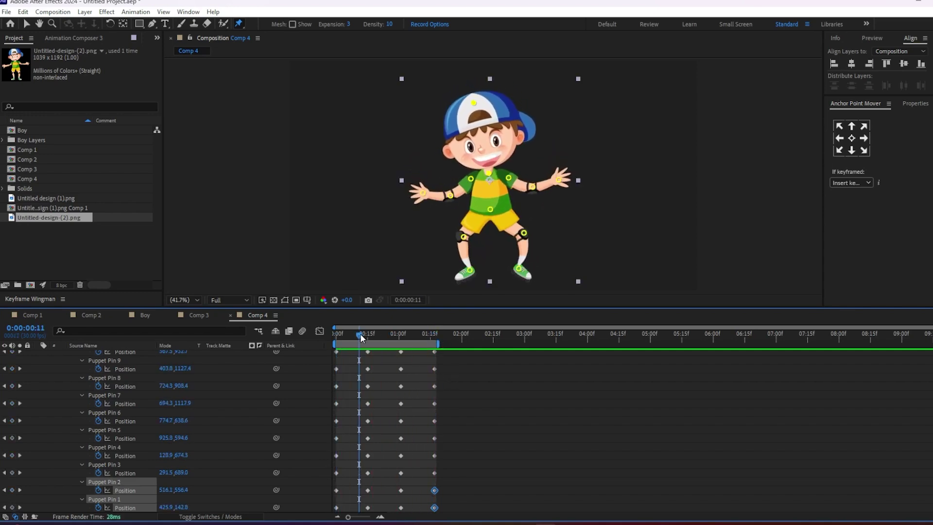
pyautogui.moveTo(361, 337); pyautogui.dragTo(402, 350)
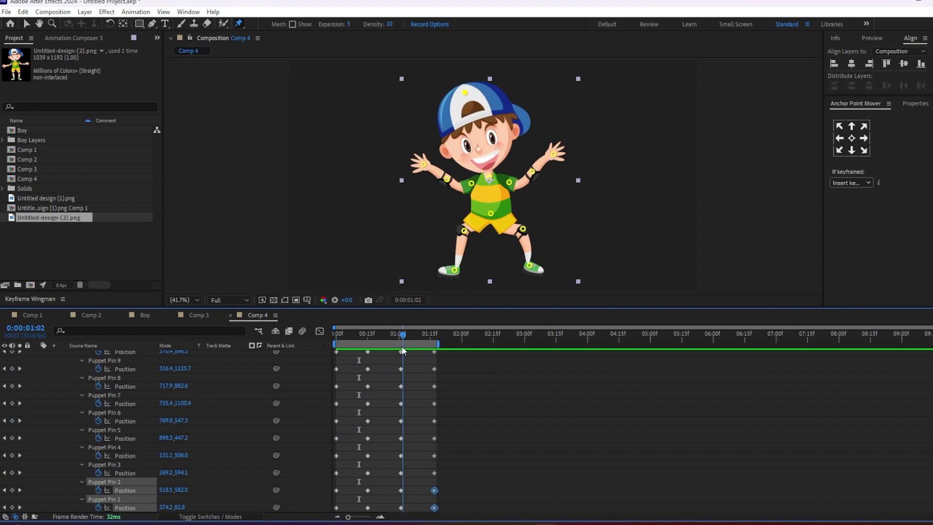
pyautogui.press('k')
pyautogui.click(467, 393)
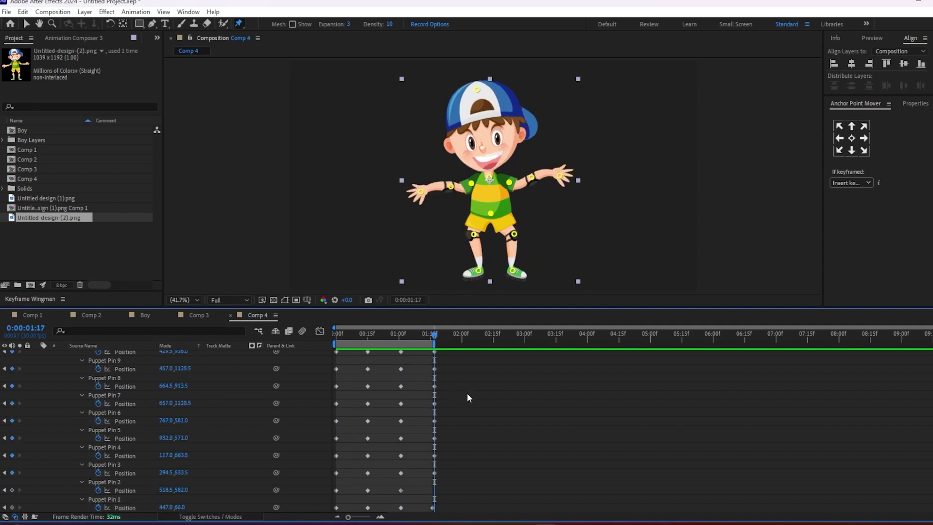
pyautogui.moveTo(429, 334); pyautogui.dragTo(357, 334)
pyautogui.scroll(4, 479, 418)
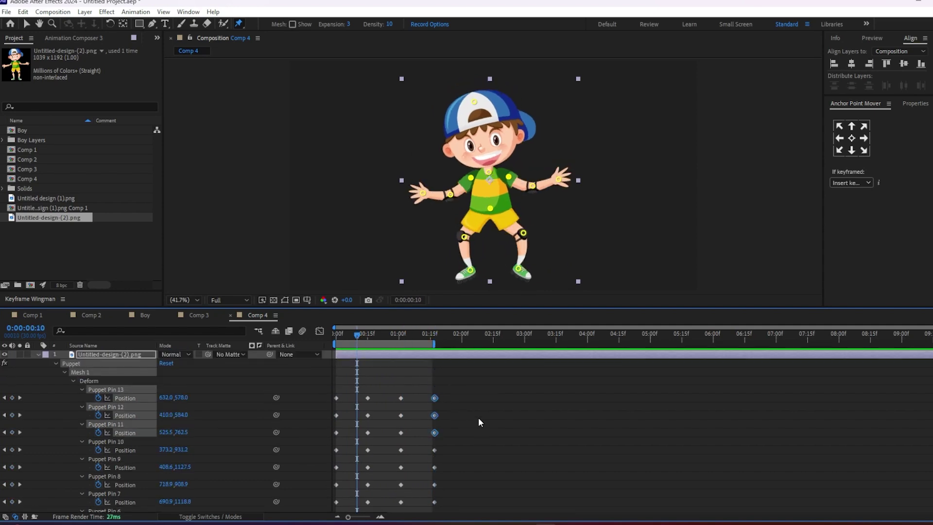
# Delete the stray keyframes on Pins 13–11, including Pin 11's keyframe at 1:00.
pyautogui.hotkey('ctrl', 'z')
pyautogui.hotkey('ctrl', 'z')
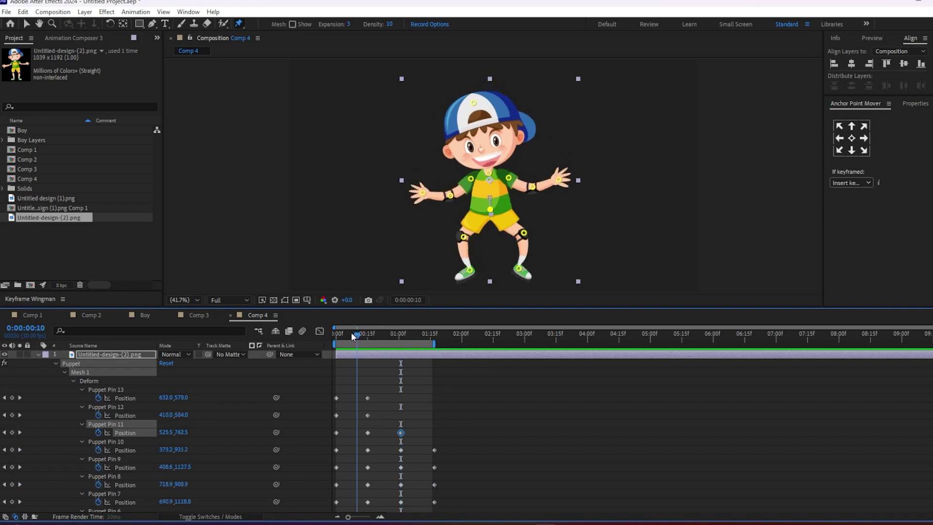
pyautogui.moveTo(350, 331)
pyautogui.mouseDown()
pyautogui.moveTo(322, 334)
pyautogui.moveTo(400, 352)
pyautogui.mouseUp()
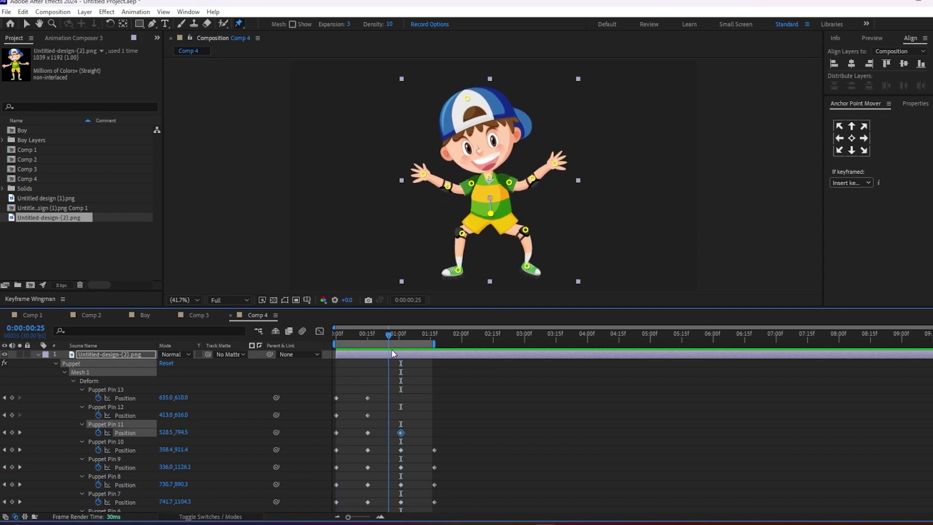
pyautogui.press('Delete')
pyautogui.press('pagedown')
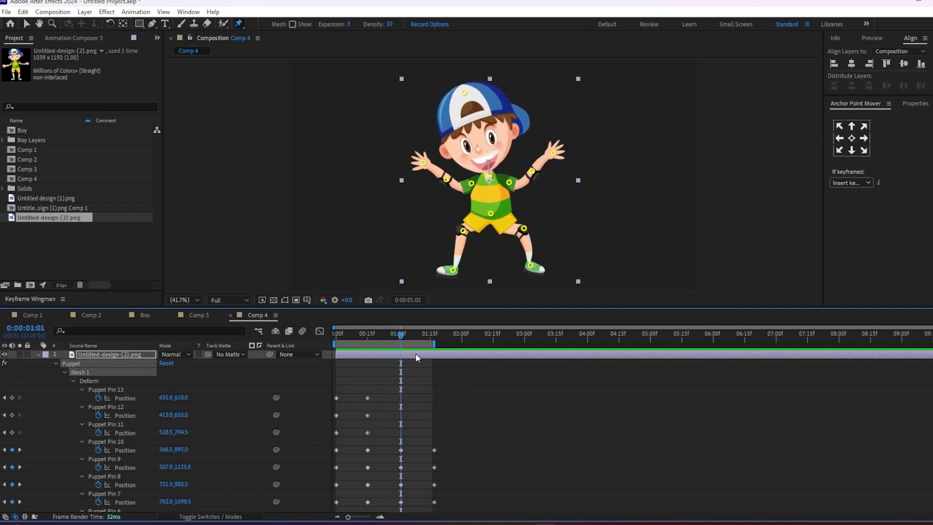
pyautogui.moveTo(400, 335)
pyautogui.mouseDown()
pyautogui.moveTo(411, 357)
pyautogui.moveTo(398, 364)
pyautogui.moveTo(439, 368)
pyautogui.mouseUp()
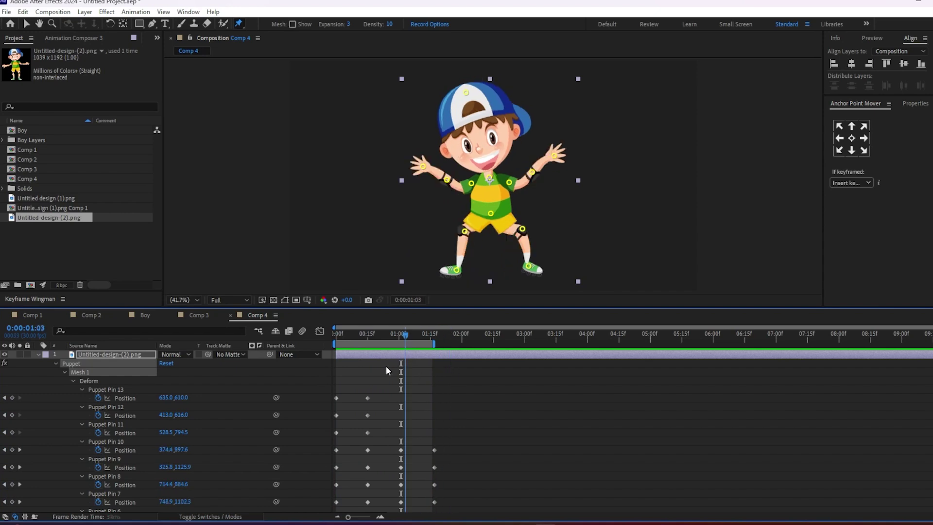
# Play a preview of the revised jump.
pyautogui.press('space')
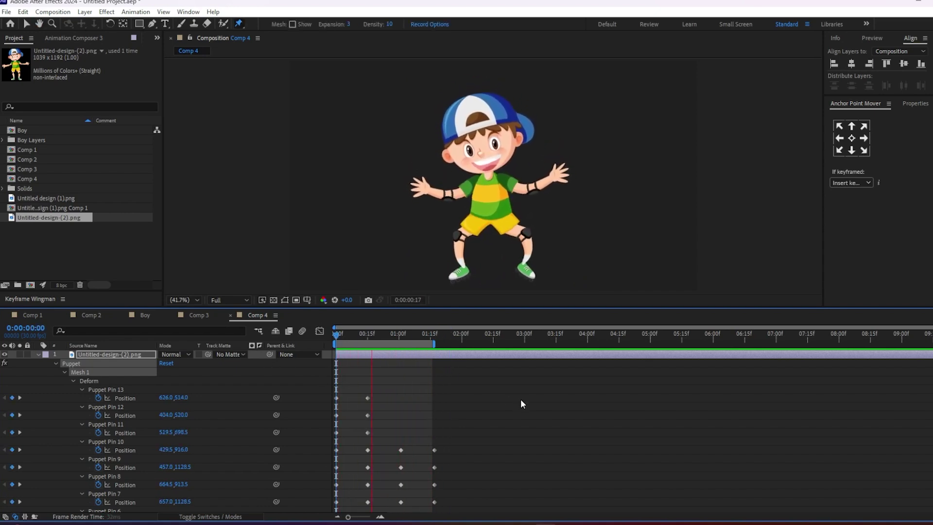
pyautogui.press('space')
pyautogui.scroll(-3, 470, 432)
pyautogui.scroll(-1, 469, 430)
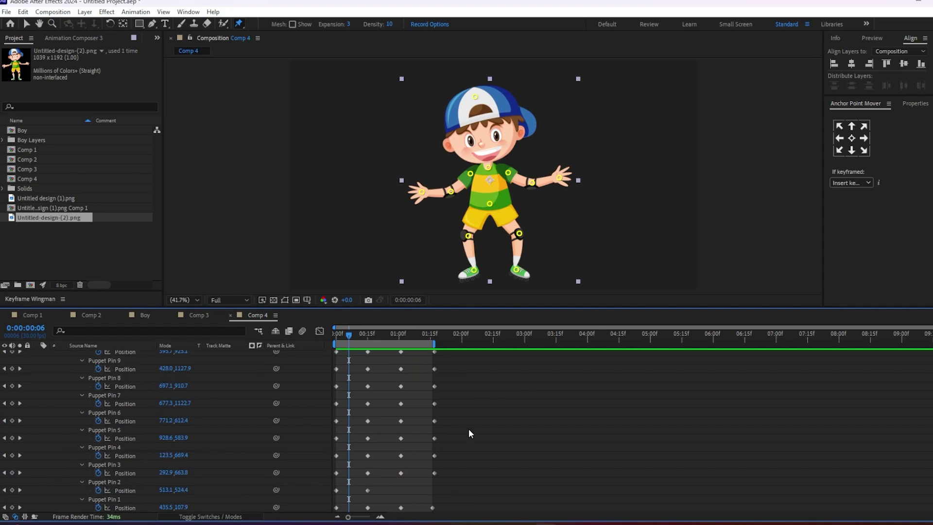
# Scrub to frame 11 and review the jump pose.
pyautogui.moveTo(375, 336)
pyautogui.mouseDown()
pyautogui.moveTo(356, 353)
pyautogui.moveTo(401, 368)
pyautogui.mouseUp()
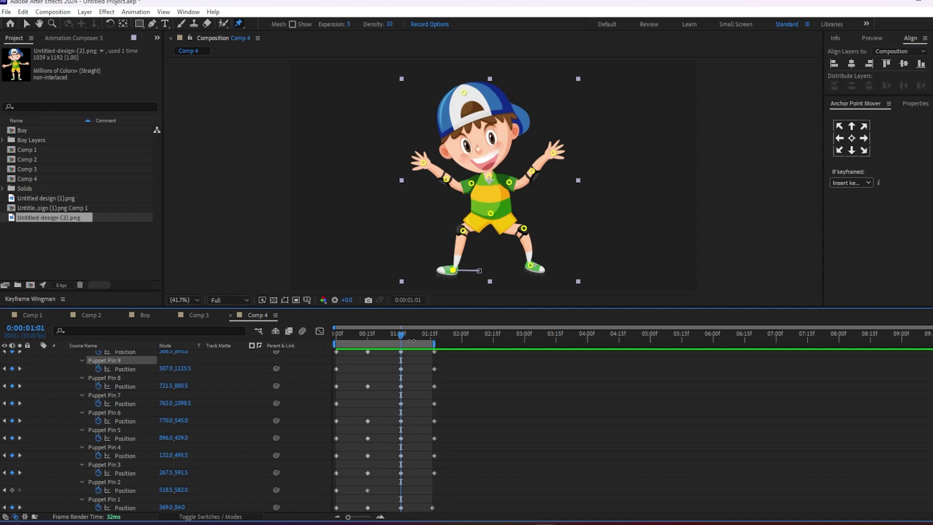
pyautogui.moveTo(402, 339)
pyautogui.mouseDown()
pyautogui.moveTo(327, 334)
pyautogui.moveTo(401, 343)
pyautogui.mouseUp()
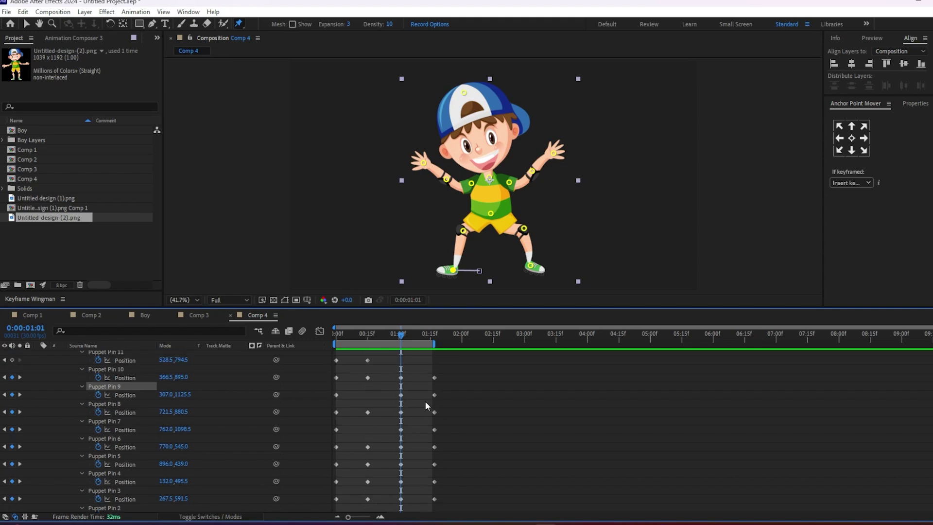
pyautogui.scroll(3, 424, 402)
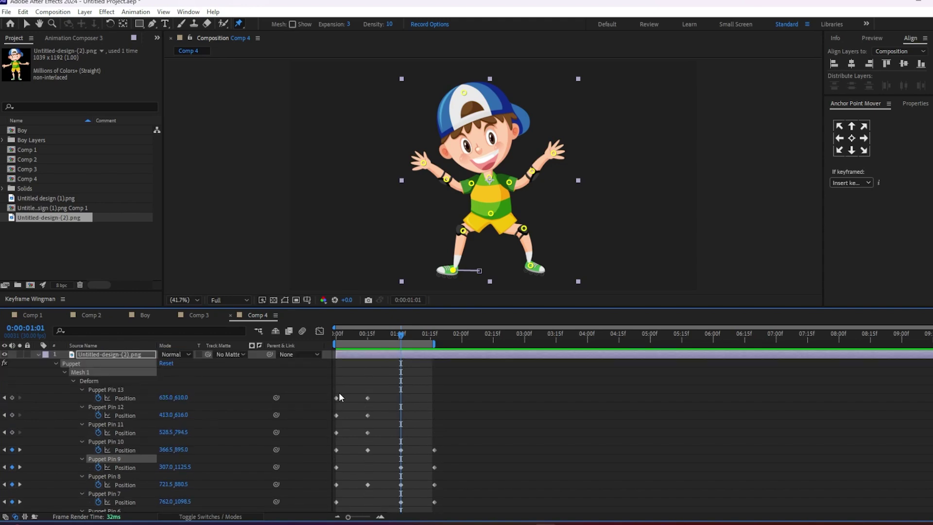
# Copy the starting keyframes of Pins 13, 12 and 11 and paste them at 1:01.
pyautogui.moveTo(342, 393); pyautogui.dragTo(321, 436)
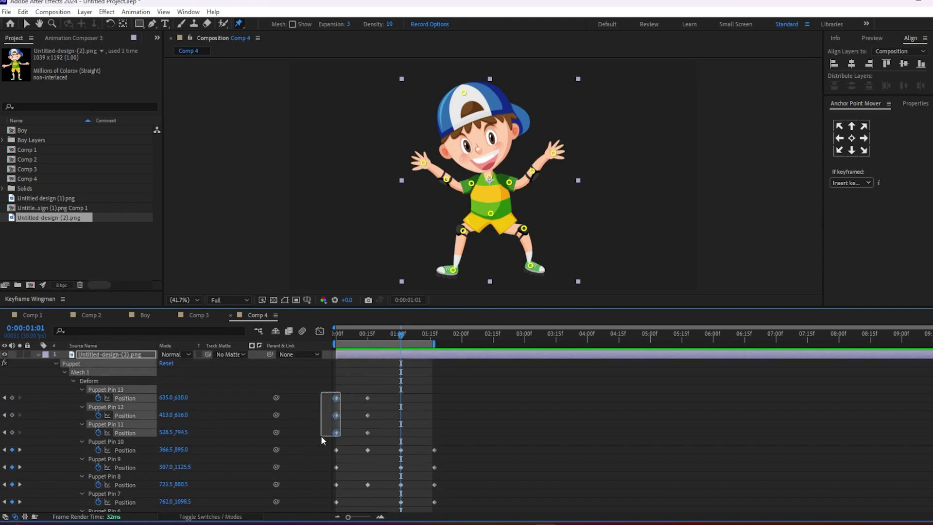
pyautogui.hotkey('ctrl', 'c')
pyautogui.hotkey('ctrl', 'v')
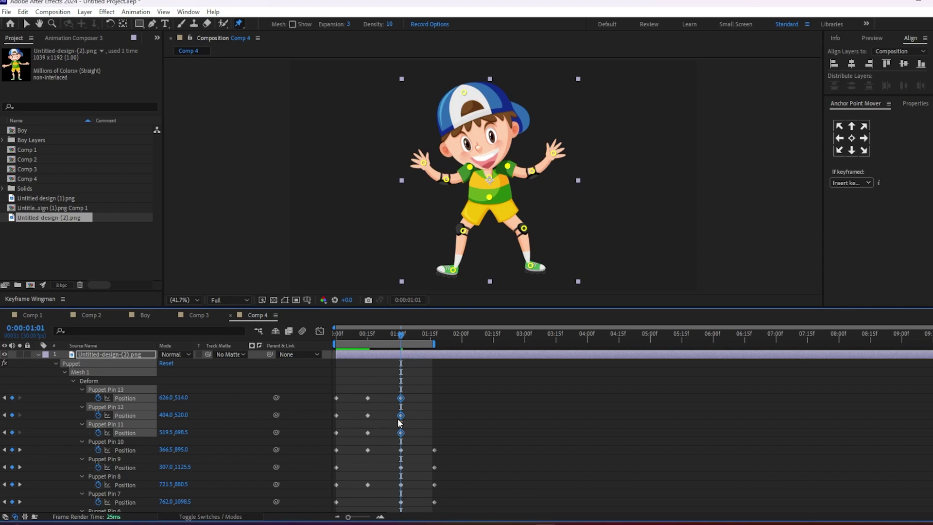
pyautogui.scroll(-1, 432, 427)
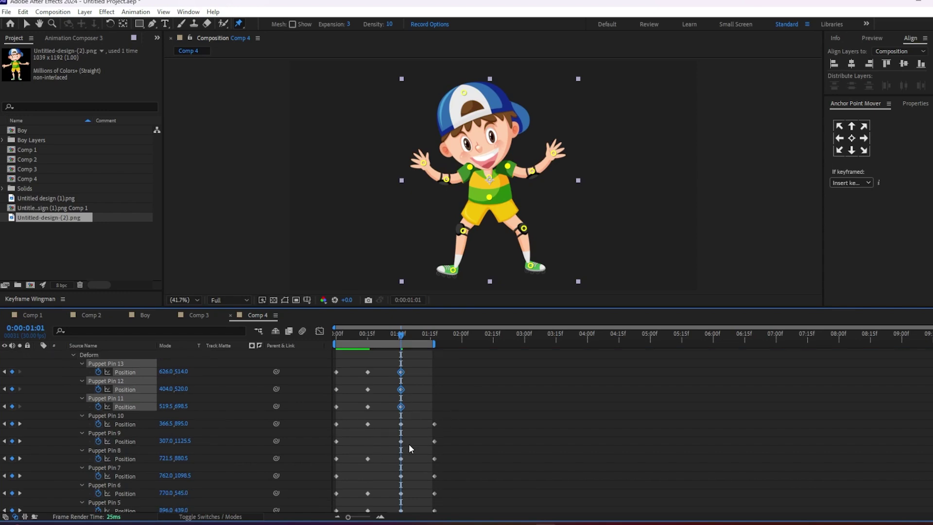
pyautogui.scroll(-2, 409, 445)
pyautogui.scroll(-2, 410, 445)
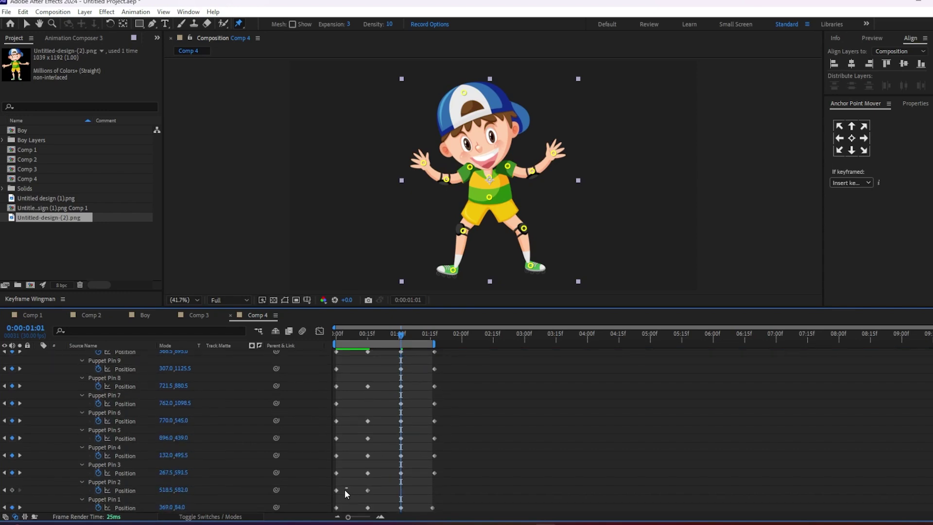
# Copy Puppet Pin 2's first keyframe to 01:01 and check the landing pose at 01:17.
pyautogui.moveTo(345, 488); pyautogui.dragTo(331, 495)
pyautogui.hotkey('ctrl', 'c')
pyautogui.hotkey('ctrl', 'v')
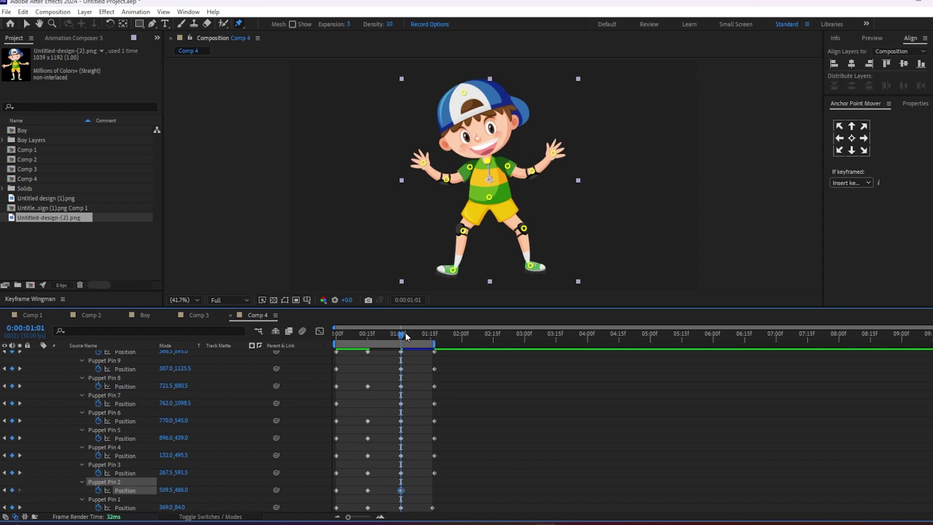
pyautogui.moveTo(405, 335); pyautogui.dragTo(436, 342)
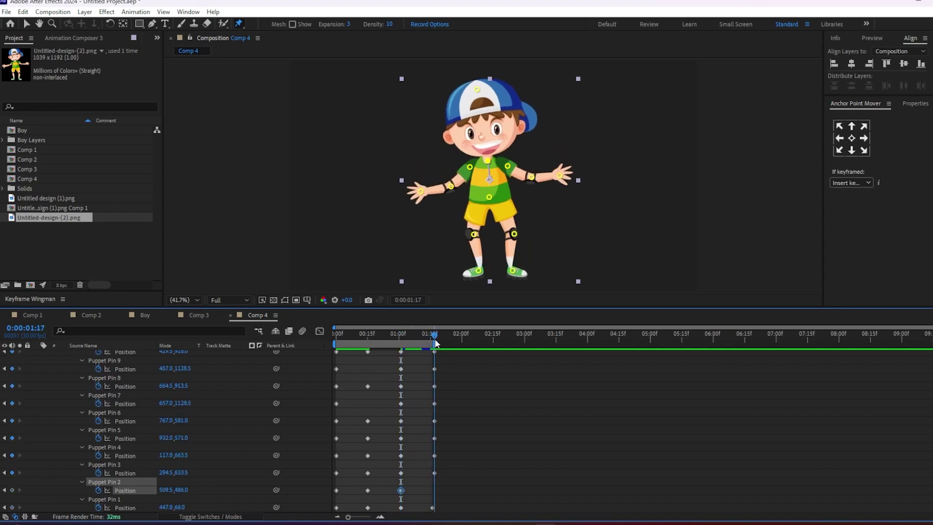
pyautogui.click(434, 508)
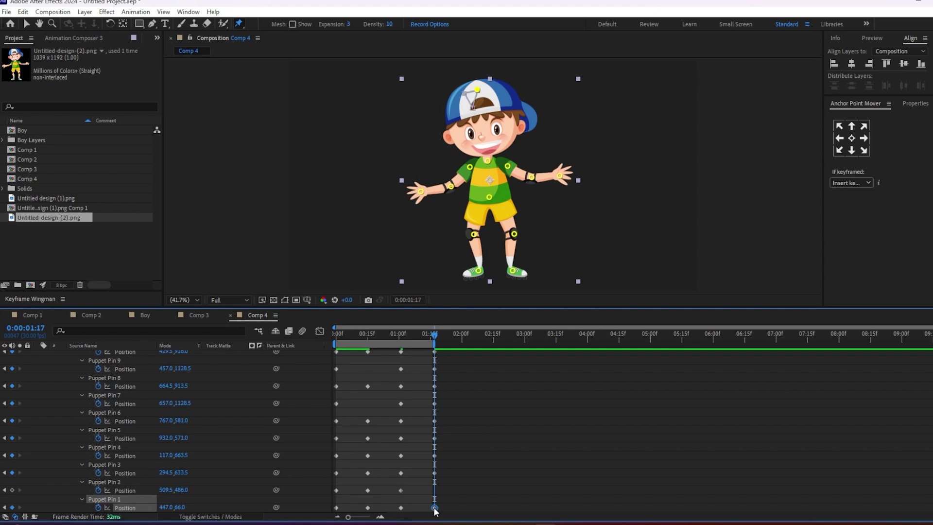
pyautogui.scroll(5, 416, 494)
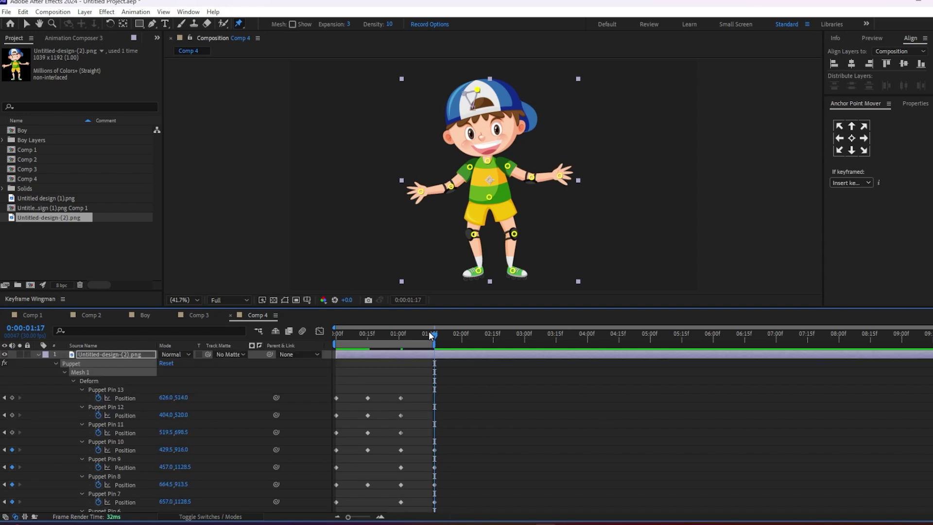
pyautogui.moveTo(429, 333); pyautogui.dragTo(338, 335)
pyautogui.press('space')
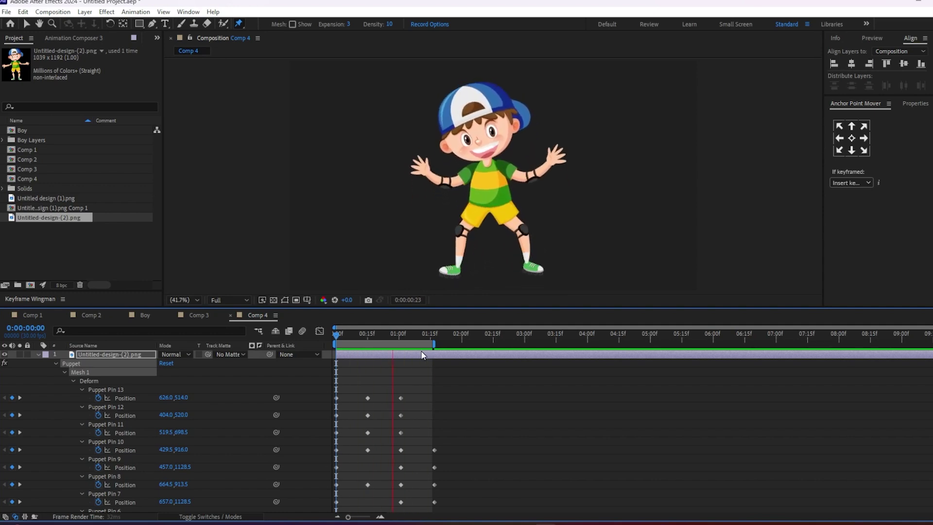
pyautogui.moveTo(365, 334); pyautogui.dragTo(433, 360)
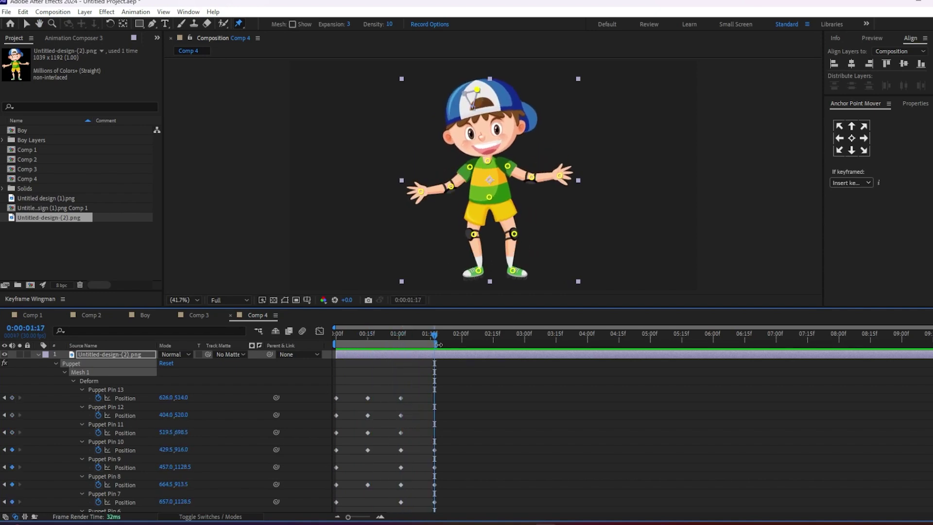
# Preview the jump, check the 00:15 pose, and extend the work area to 03:00.
pyautogui.press('space')
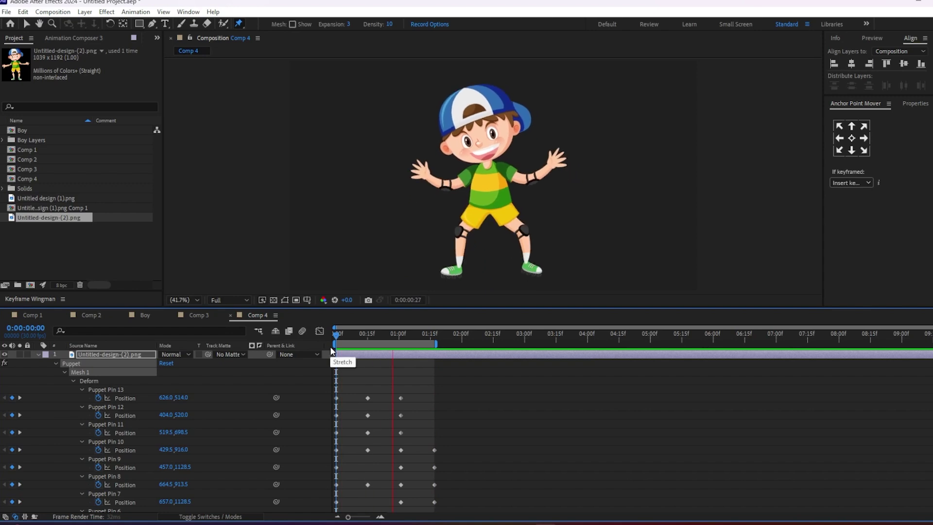
pyautogui.moveTo(336, 343)
pyautogui.mouseDown()
pyautogui.moveTo(436, 372)
pyautogui.moveTo(434, 363)
pyautogui.mouseUp()
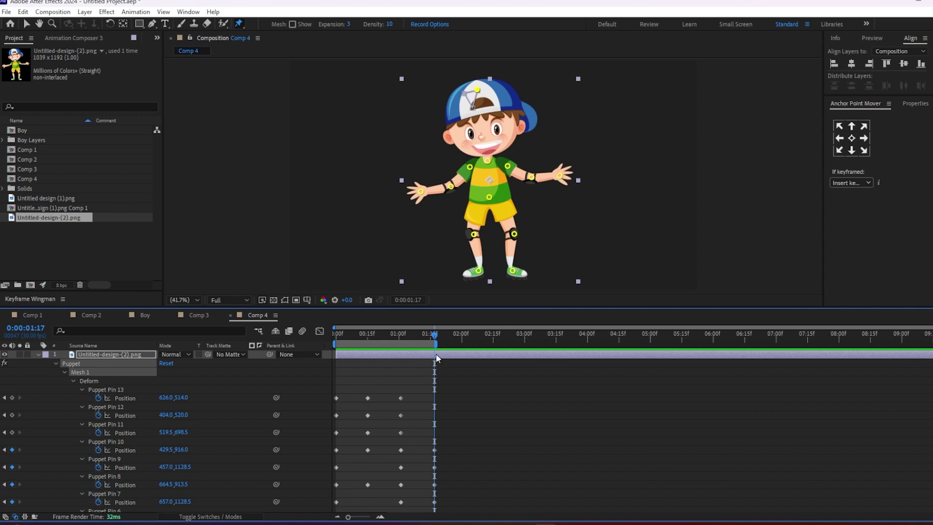
pyautogui.moveTo(441, 343); pyautogui.dragTo(531, 352)
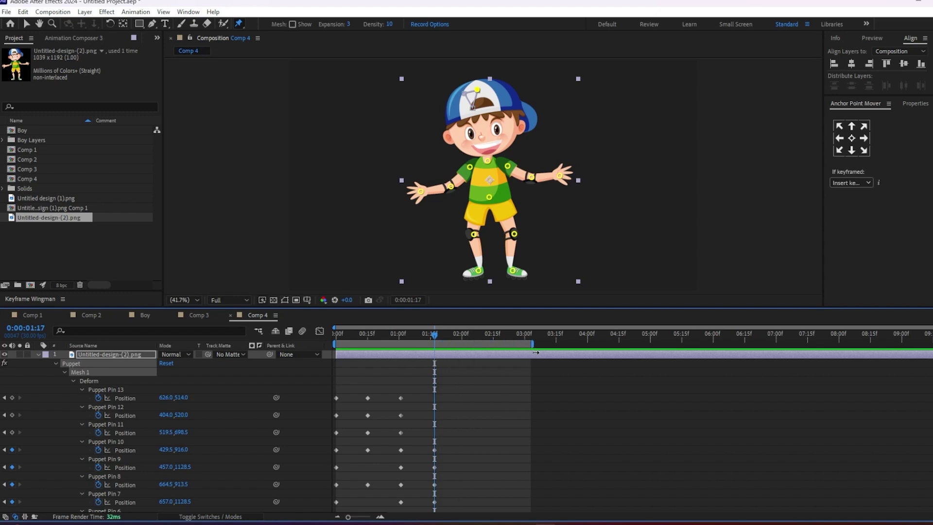
# Stretch all pin keyframes so the jump ends at 03:00, apply Easy Ease, and preview.
pyautogui.moveTo(465, 389); pyautogui.dragTo(321, 510)
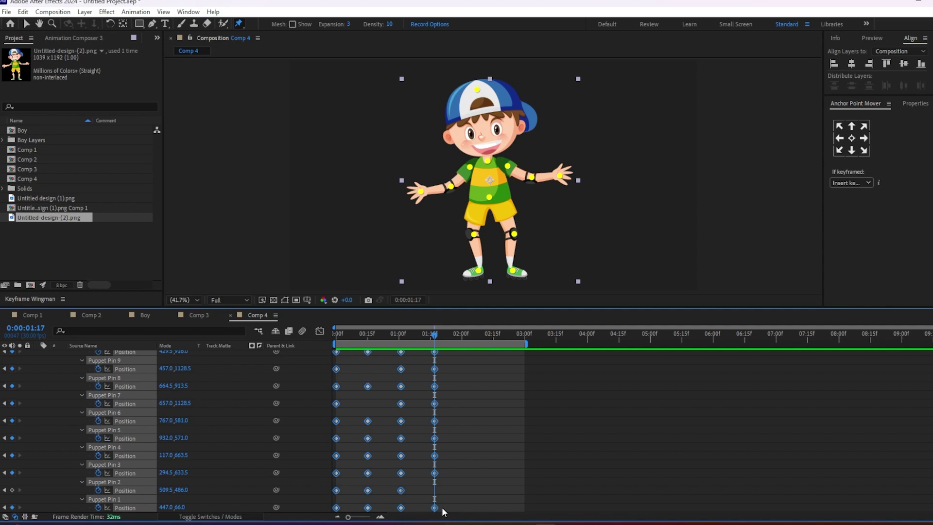
pyautogui.moveTo(442, 511); pyautogui.dragTo(527, 513)
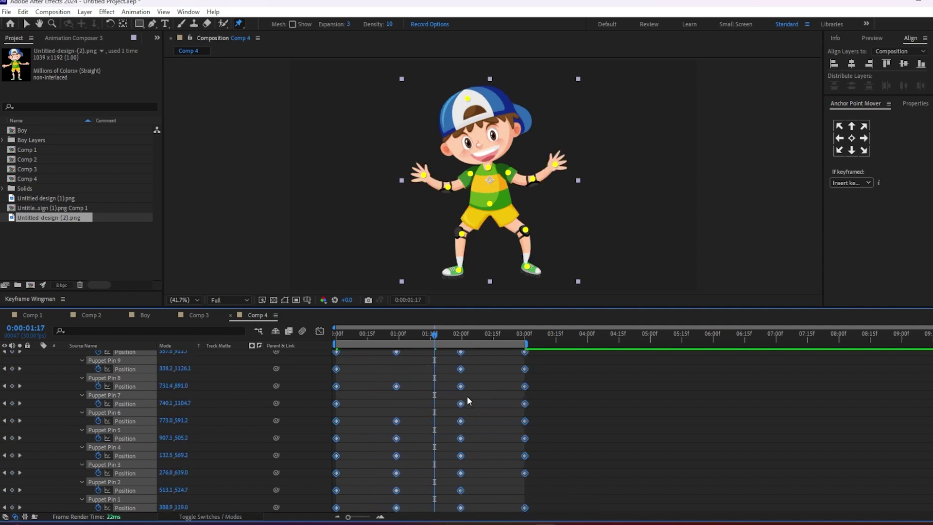
pyautogui.scroll(4, 468, 457)
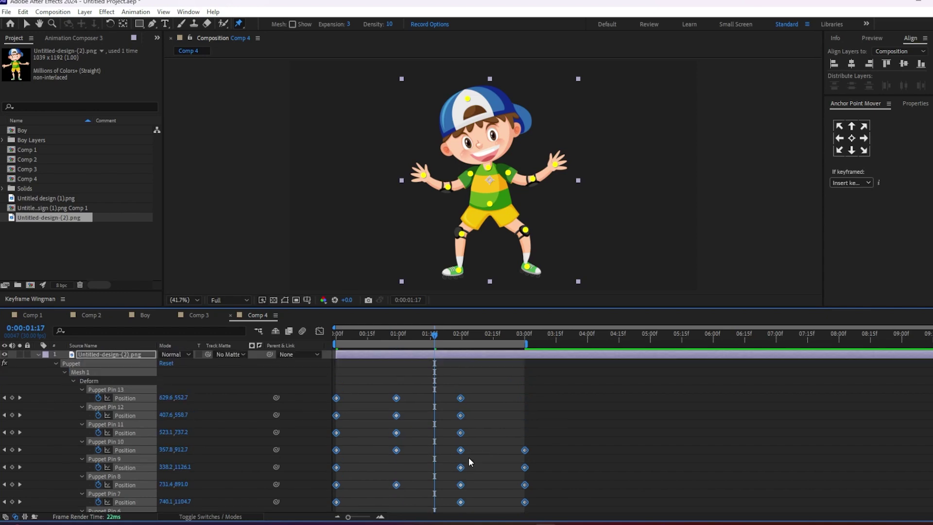
pyautogui.press('F9')
pyautogui.press('Home')
pyautogui.press('space')
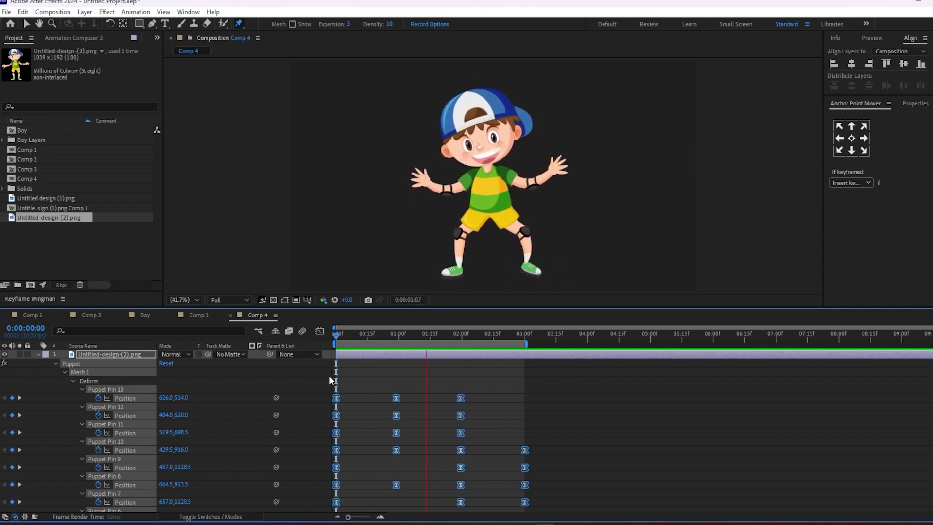
# Paste the 0:00 keyframes of Puppet Pins 13–11 at 03:00 and preview the loop.
pyautogui.click(445, 421)
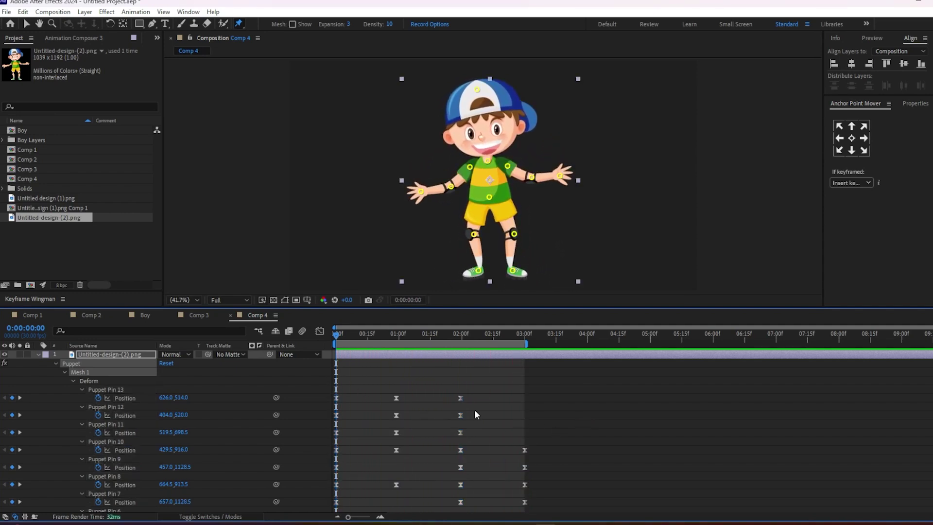
pyautogui.moveTo(350, 390); pyautogui.dragTo(324, 441)
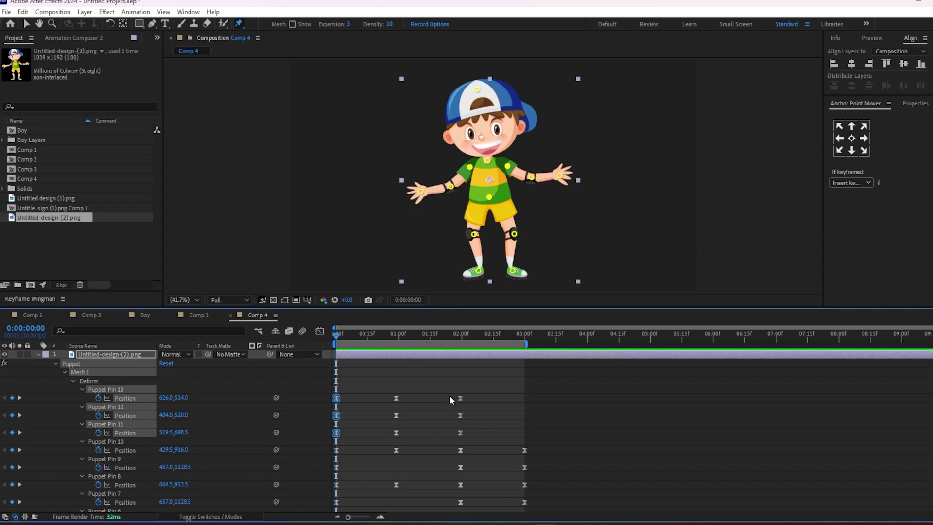
pyautogui.click(519, 344)
pyautogui.press('pagedown')
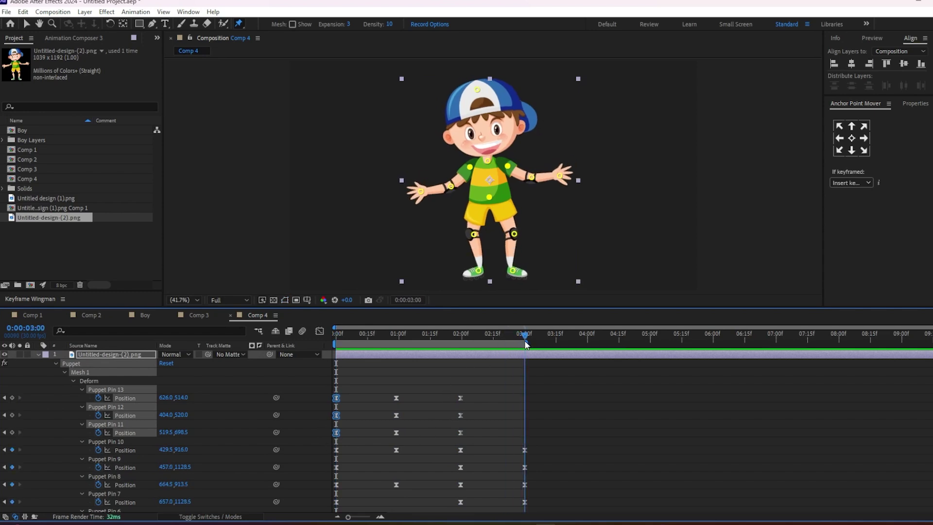
pyautogui.hotkey('ctrl', 'v')
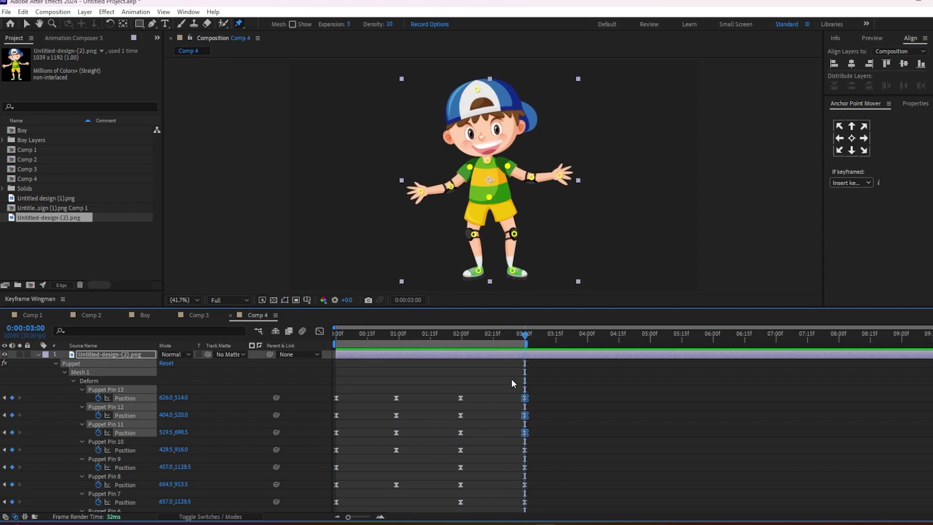
pyautogui.press('space')
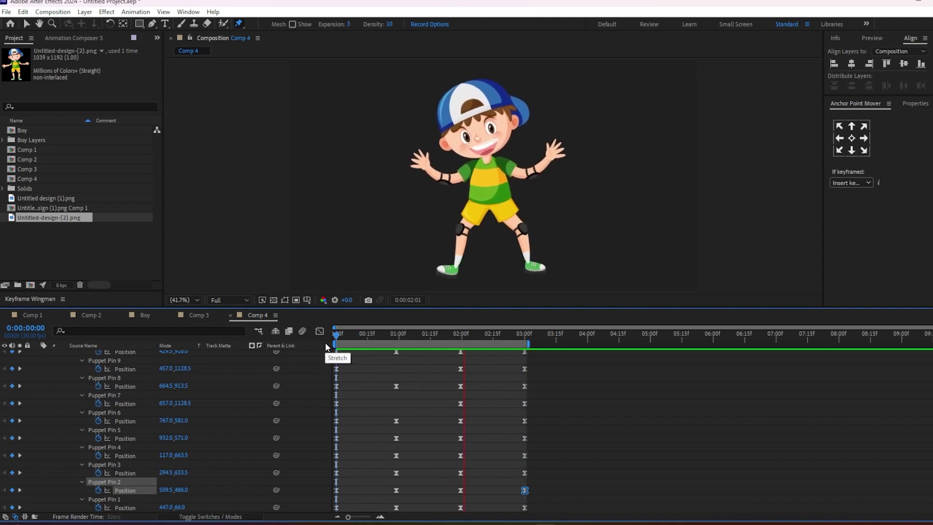
pyautogui.press('space')
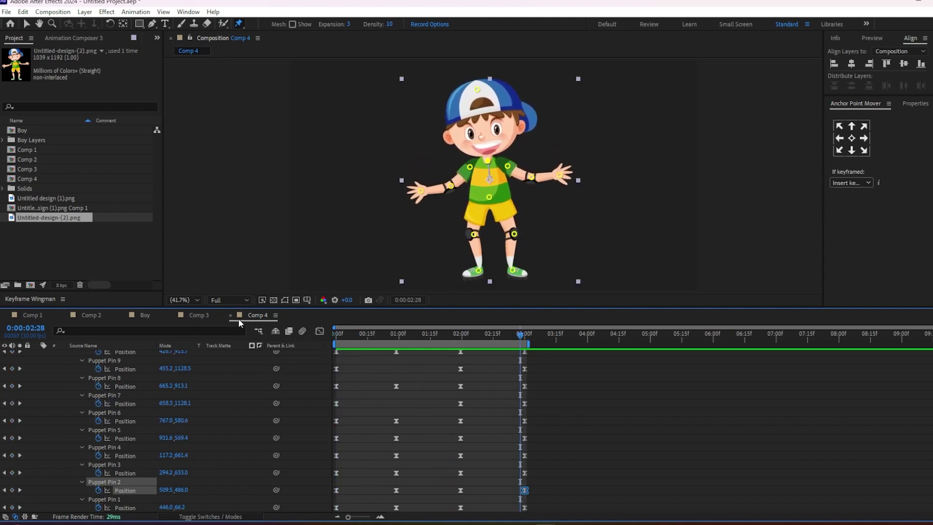
# Create a 1920×1080 Comp 5, add Comp 4 as a layer, and scale it to 56%.
pyautogui.click(30, 284)
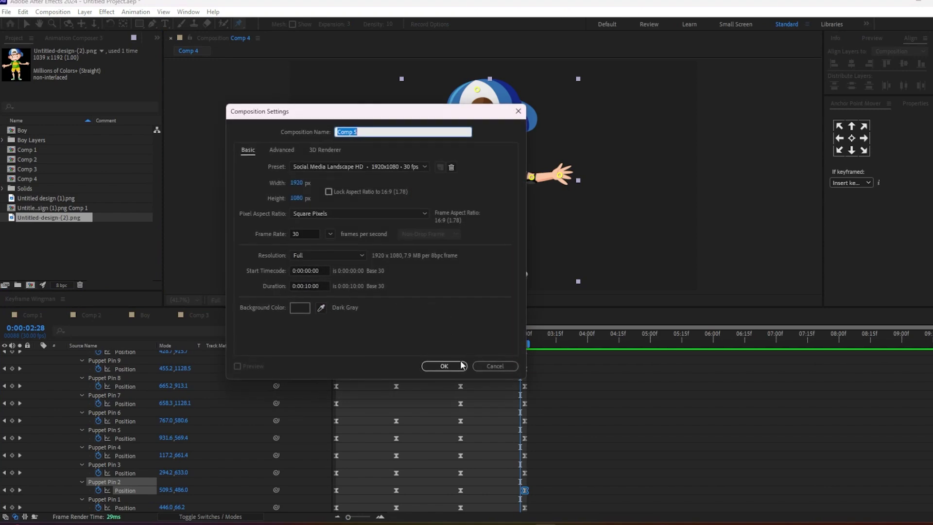
pyautogui.click(419, 365)
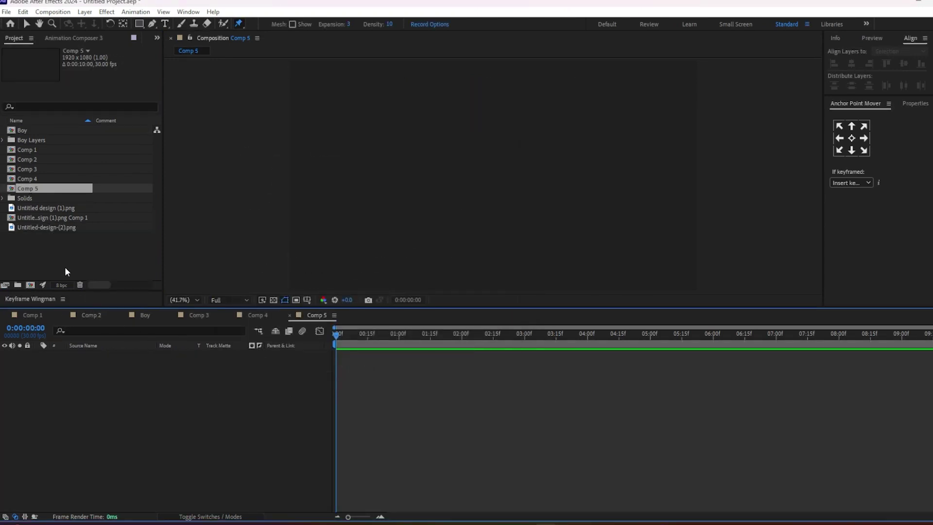
pyautogui.moveTo(28, 178); pyautogui.dragTo(66, 393)
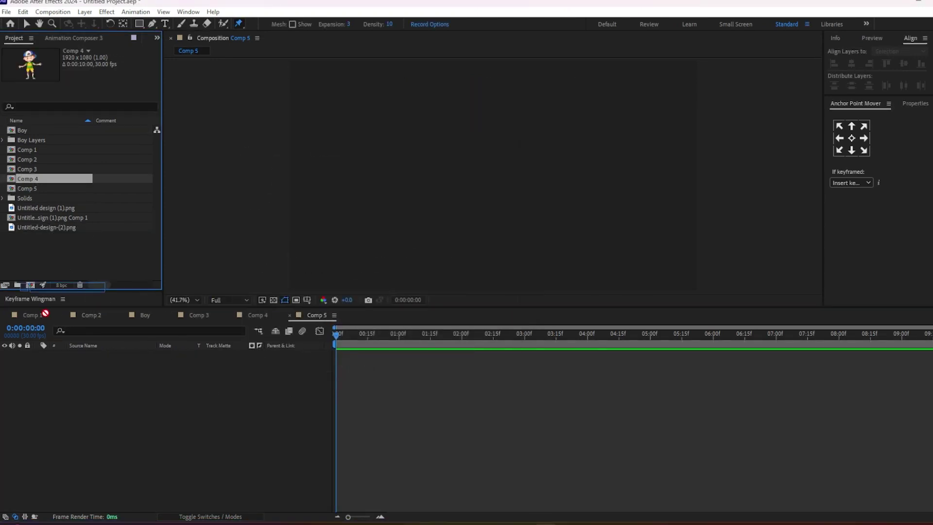
pyautogui.press('s')
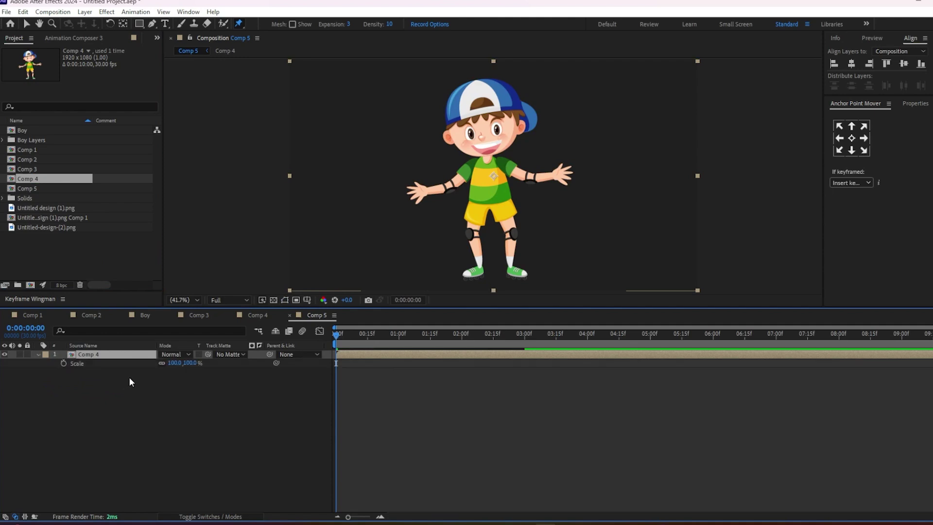
pyautogui.moveTo(174, 363); pyautogui.dragTo(154, 363)
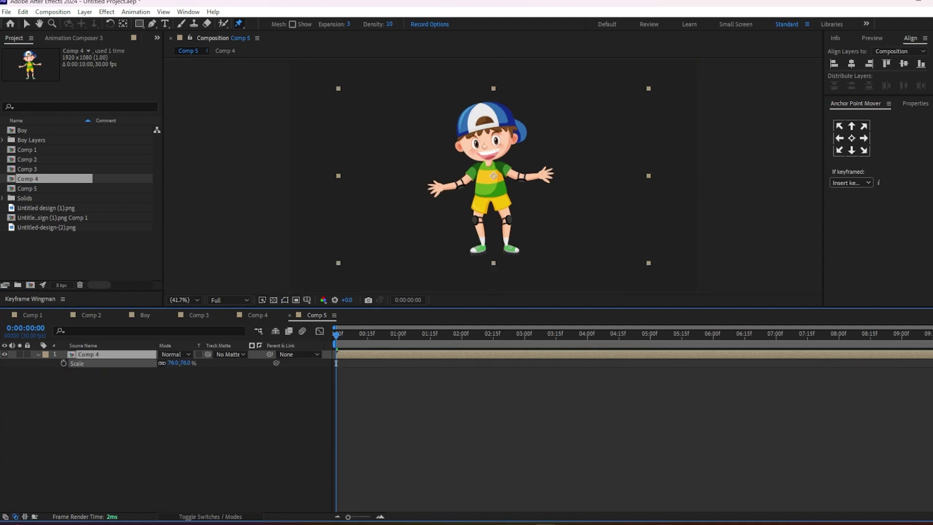
pyautogui.click(192, 407)
# Delete an accidental puppet pin, move the boy lower, and open the import window.
pyautogui.click(486, 202)
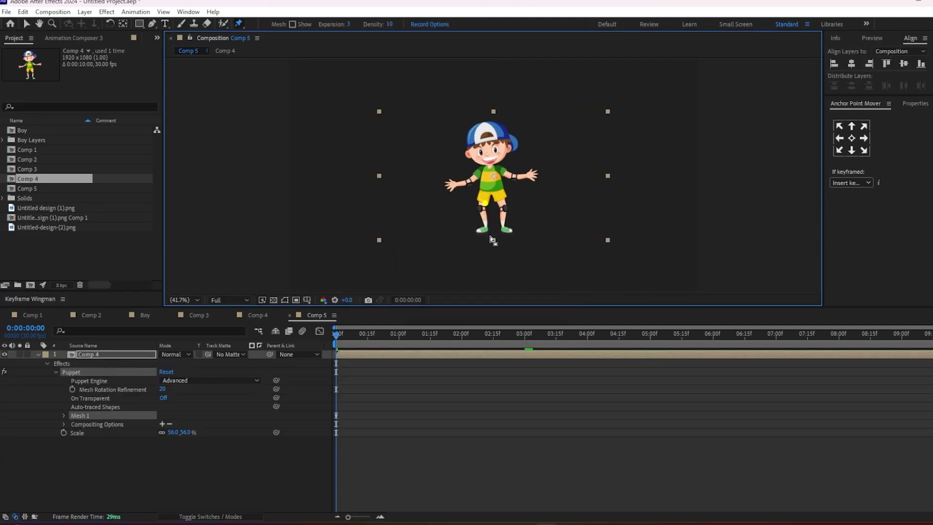
pyautogui.click(391, 363)
pyautogui.press('Delete')
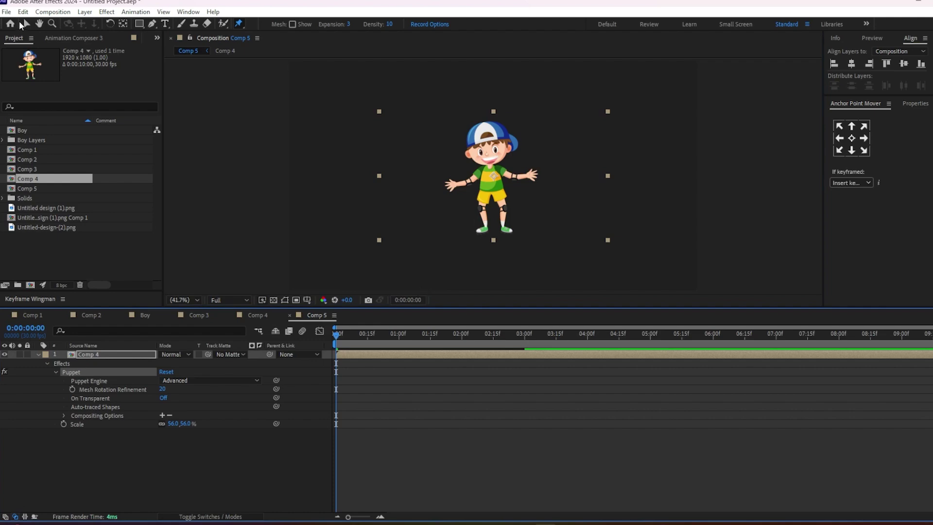
pyautogui.click(27, 24)
pyautogui.moveTo(497, 194); pyautogui.dragTo(511, 248)
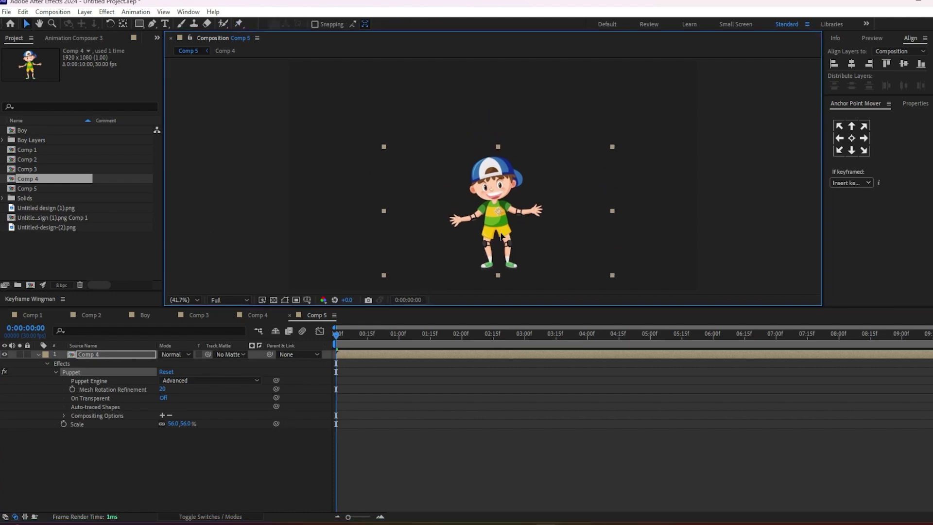
pyautogui.doubleClick(76, 260)
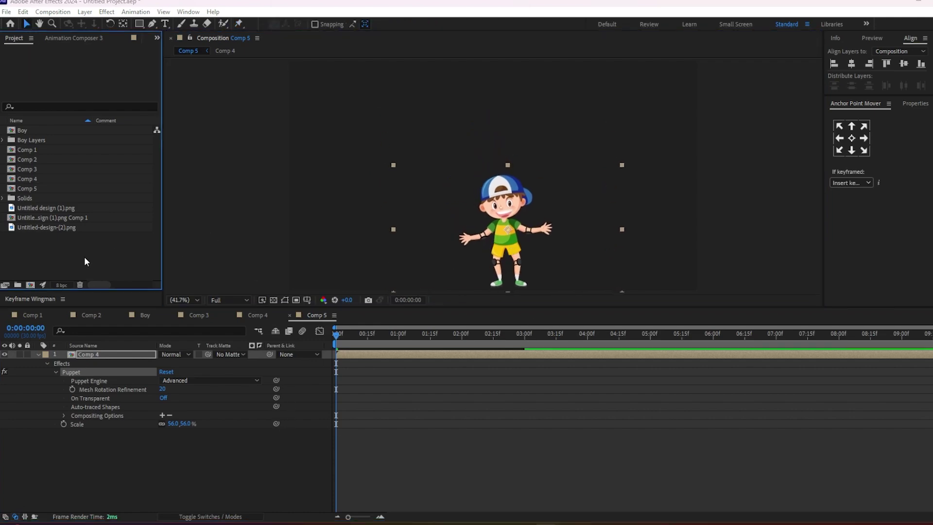
# Import the forest image into Comp 5 as the background and scale it to 25%.
pyautogui.click(281, 343)
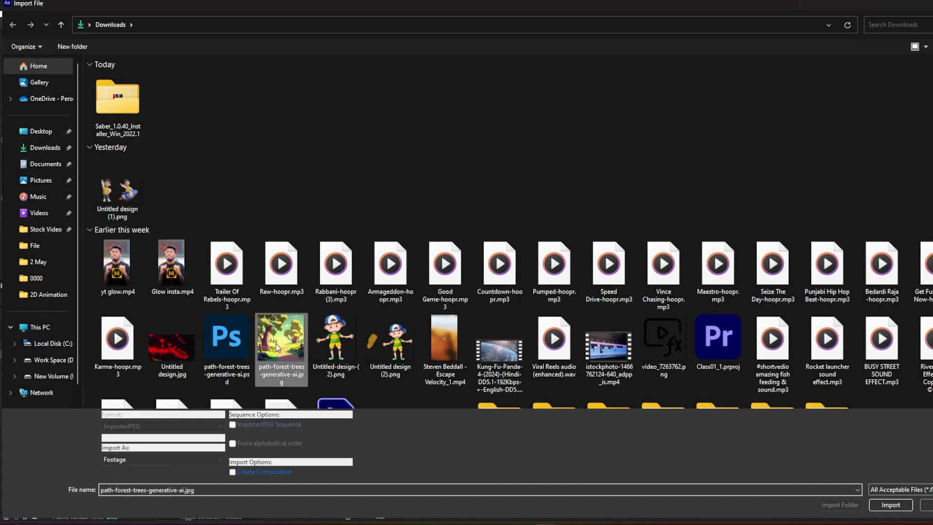
pyautogui.click(890, 504)
pyautogui.moveTo(111, 200); pyautogui.dragTo(86, 433)
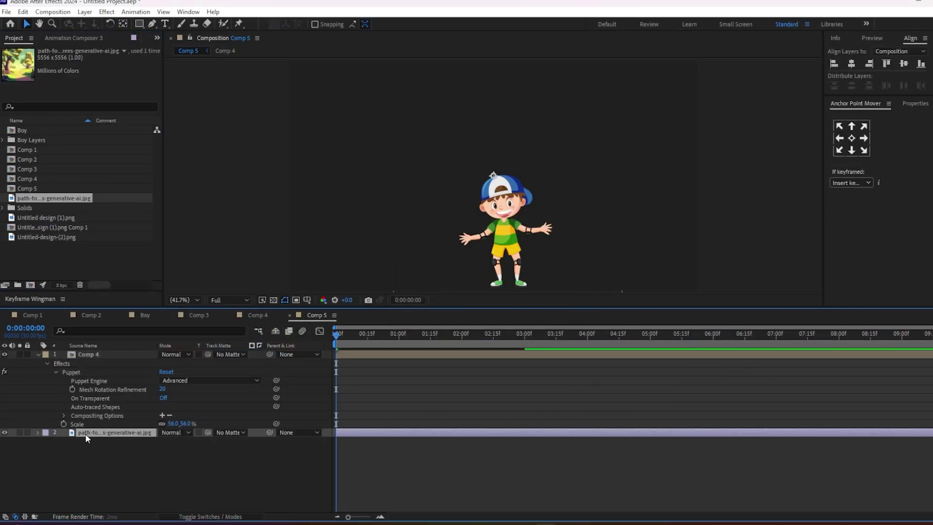
pyautogui.press('s')
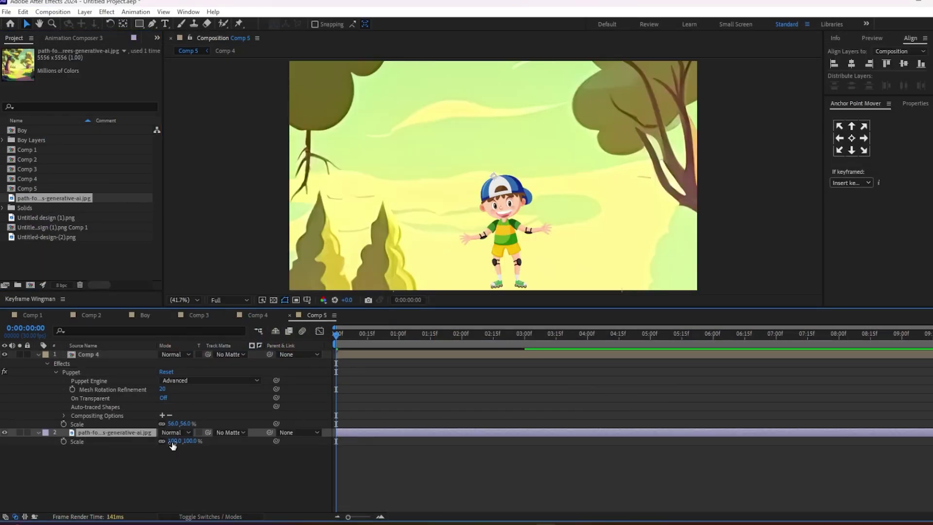
pyautogui.moveTo(171, 441); pyautogui.dragTo(414, 391)
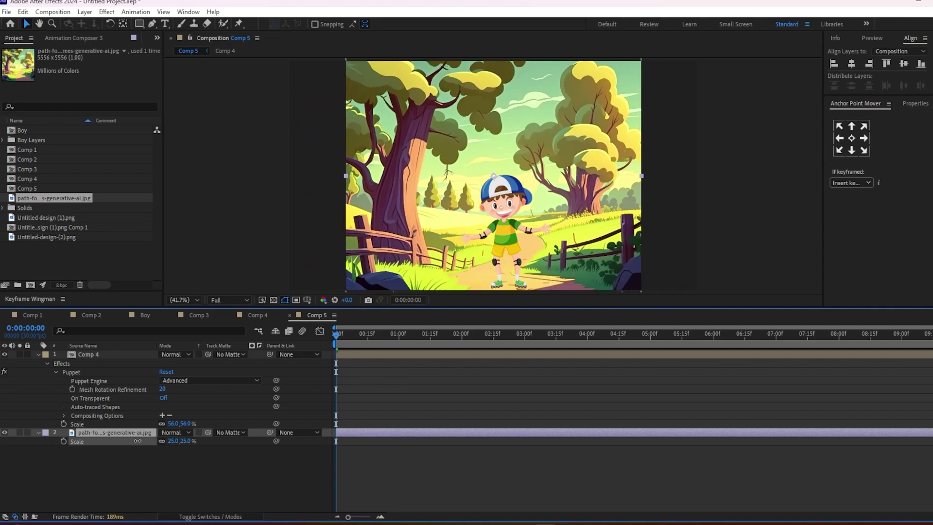
pyautogui.press('space')
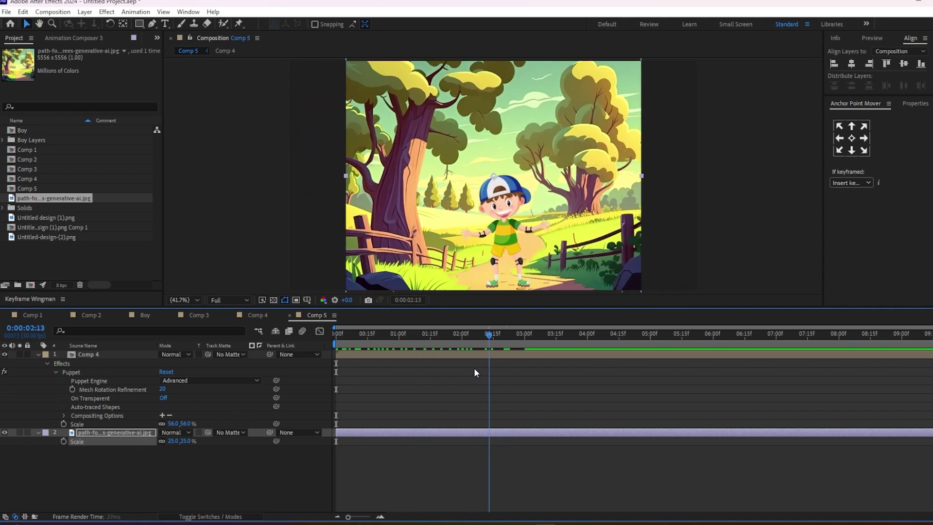
# Set the boy's Comp 4 layer scale to 50%.
pyautogui.click(365, 357)
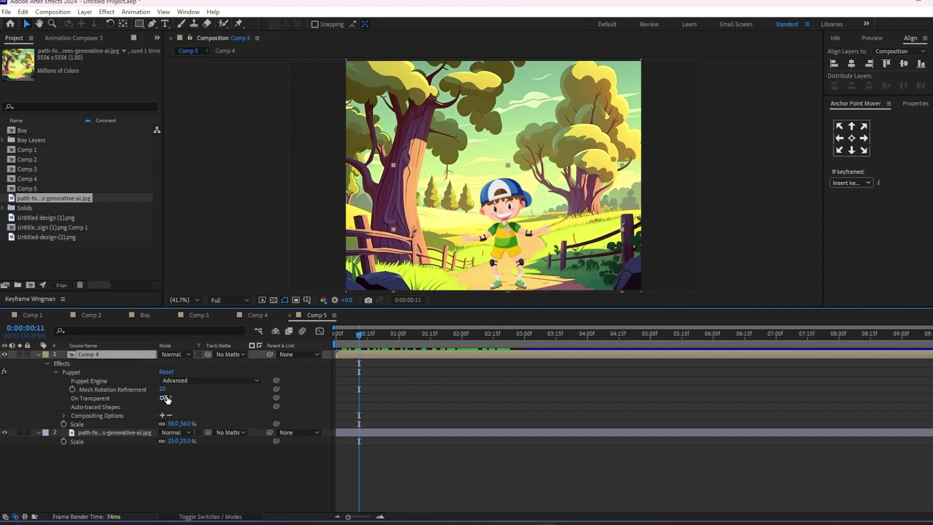
pyautogui.press('u')
pyautogui.press('s')
pyautogui.click(173, 363)
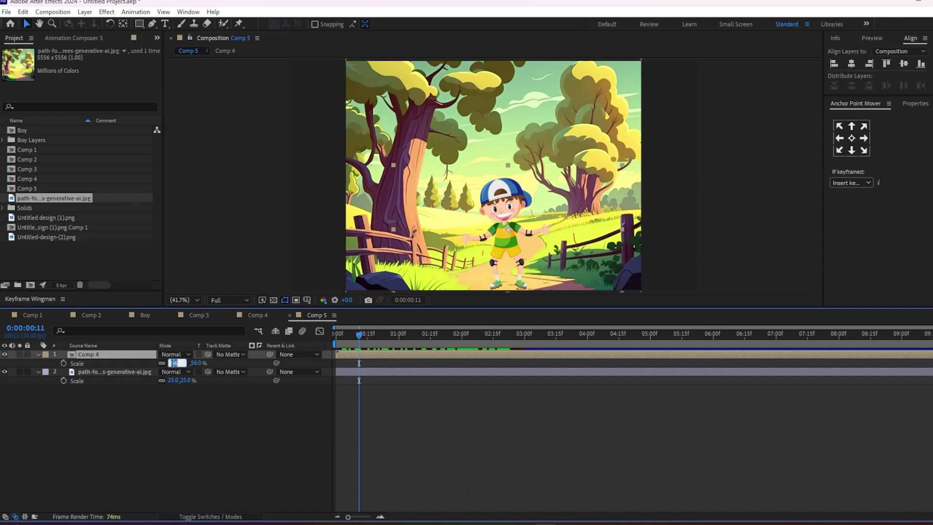
pyautogui.write('0')
pyautogui.press('Return')
pyautogui.click(506, 223)
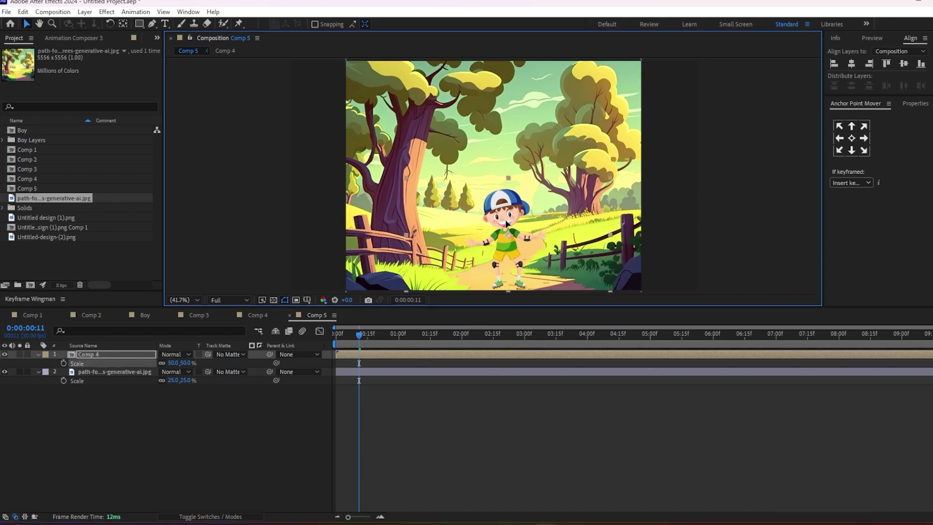
pyautogui.click(414, 419)
pyautogui.moveTo(358, 335)
pyautogui.mouseDown()
pyautogui.moveTo(320, 333)
pyautogui.moveTo(379, 348)
pyautogui.moveTo(371, 352)
pyautogui.mouseUp()
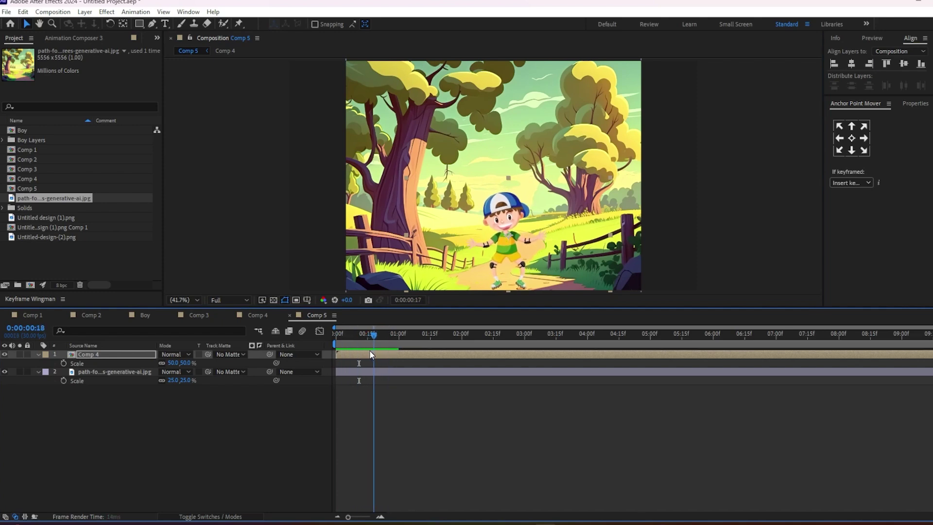
# Keyframe the boy's Position to rise to Y 569.4 near 2:01 and land near 2:27.
pyautogui.click(377, 355)
pyautogui.press('p')
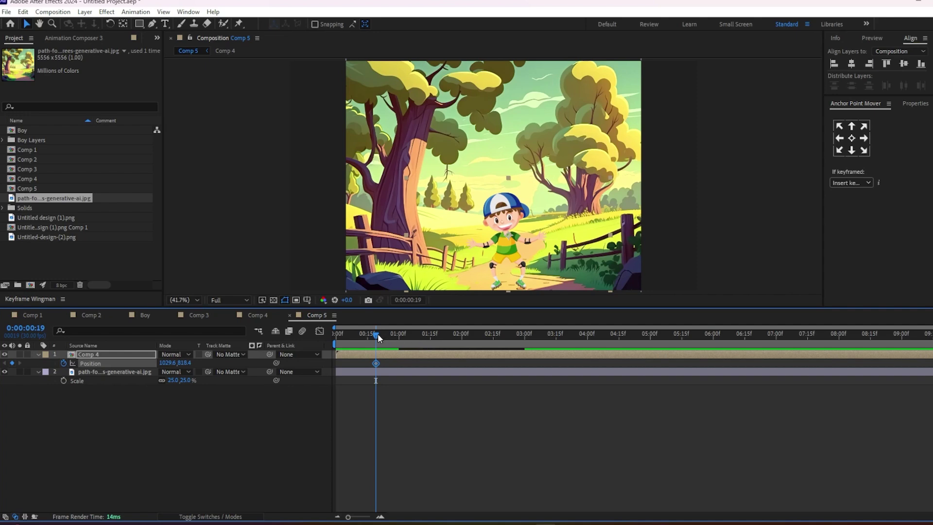
pyautogui.moveTo(378, 335); pyautogui.dragTo(465, 360)
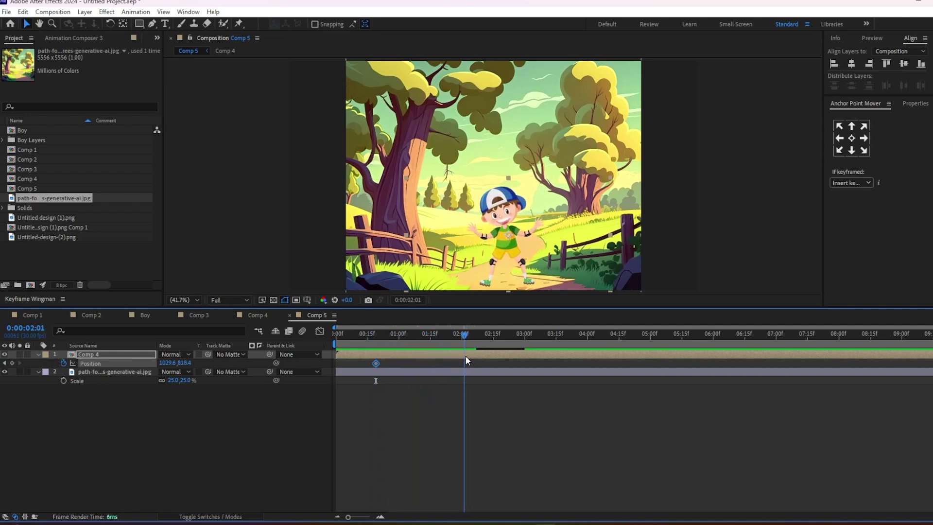
pyautogui.moveTo(183, 362); pyautogui.dragTo(84, 337)
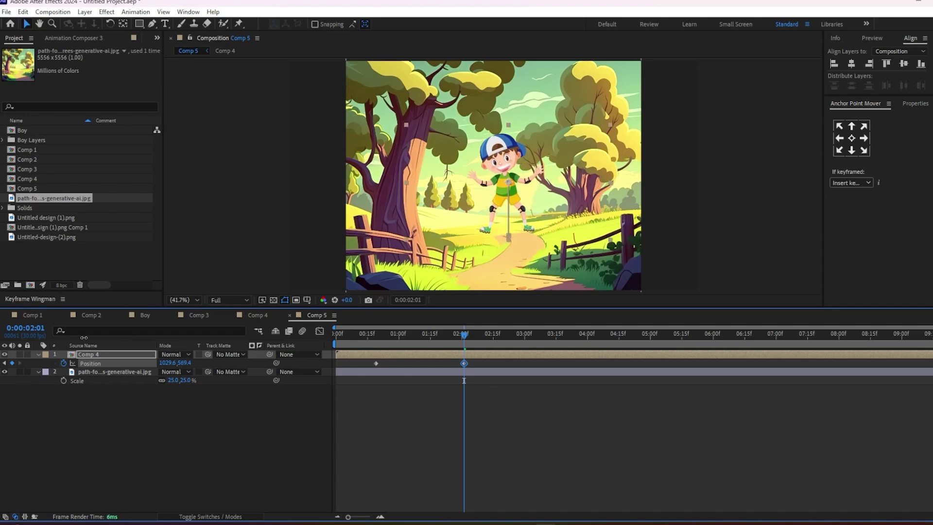
pyautogui.moveTo(467, 339); pyautogui.dragTo(520, 350)
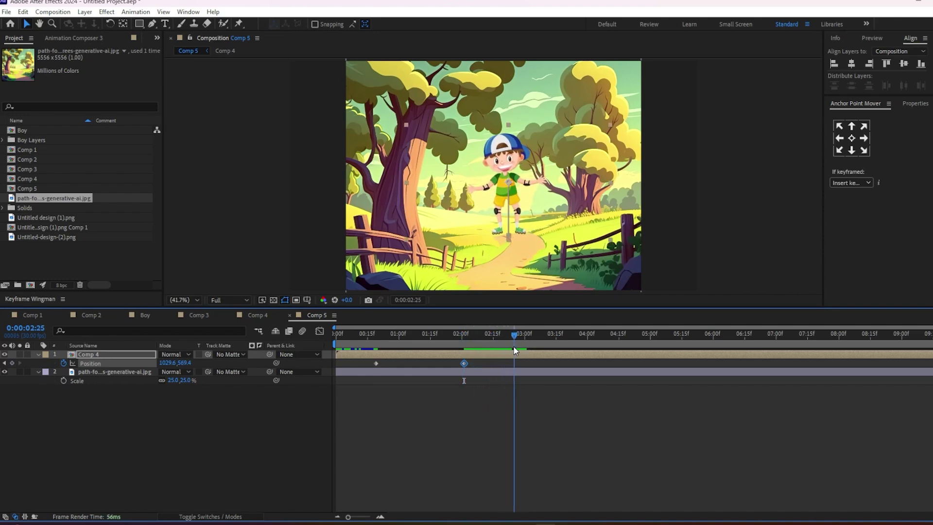
pyautogui.moveTo(183, 363); pyautogui.dragTo(287, 381)
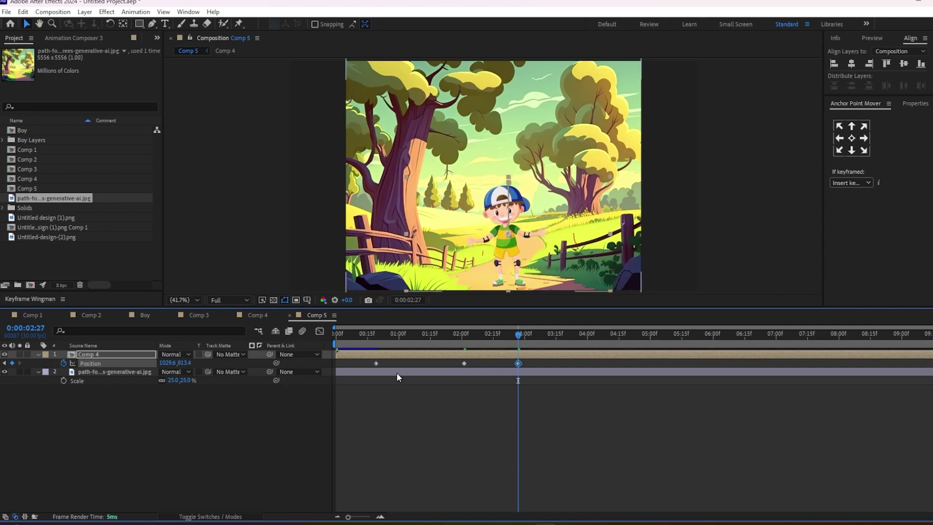
pyautogui.moveTo(376, 364)
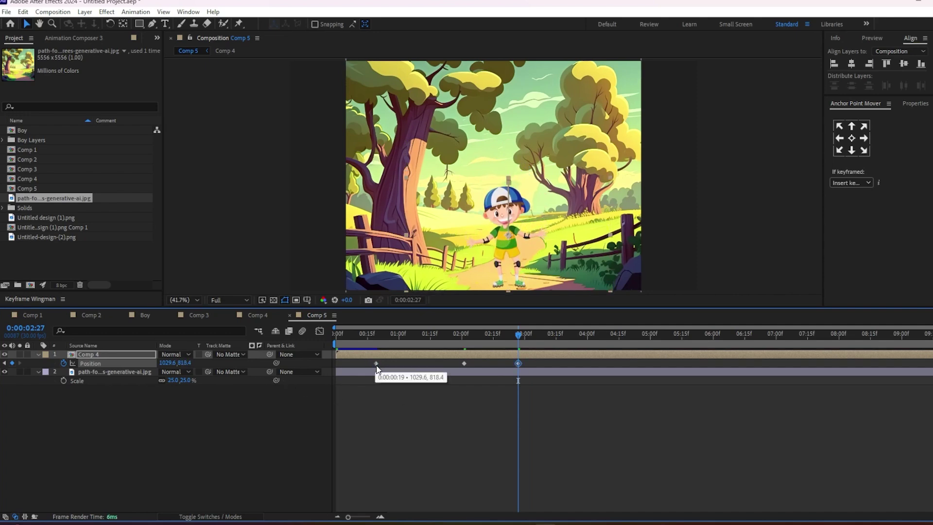
pyautogui.press('space')
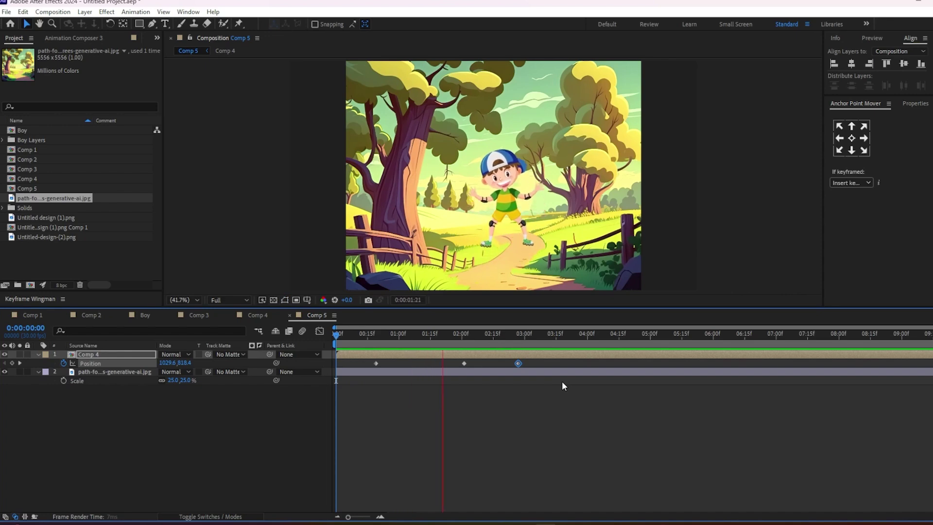
# Apply Easy Ease to all three jump Position keyframes.
pyautogui.moveTo(538, 360); pyautogui.dragTo(293, 363)
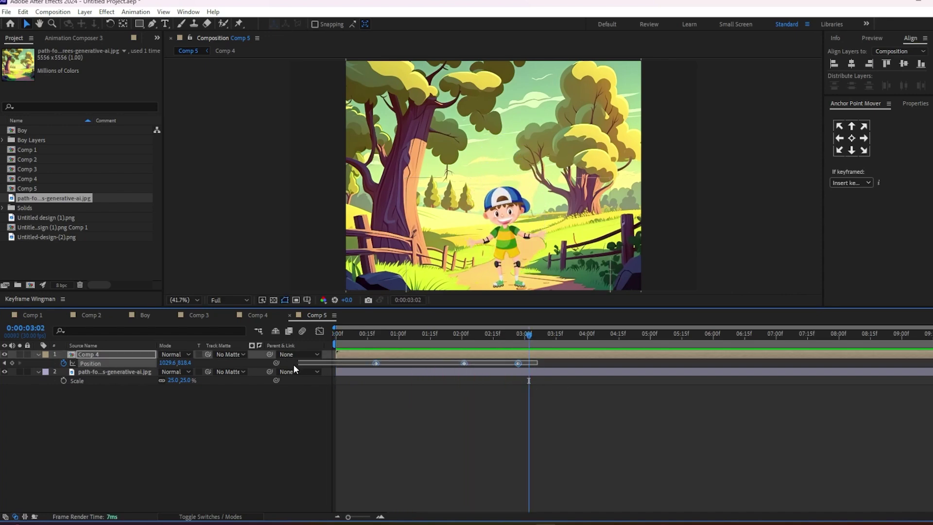
pyautogui.press('F9')
pyautogui.press('space')
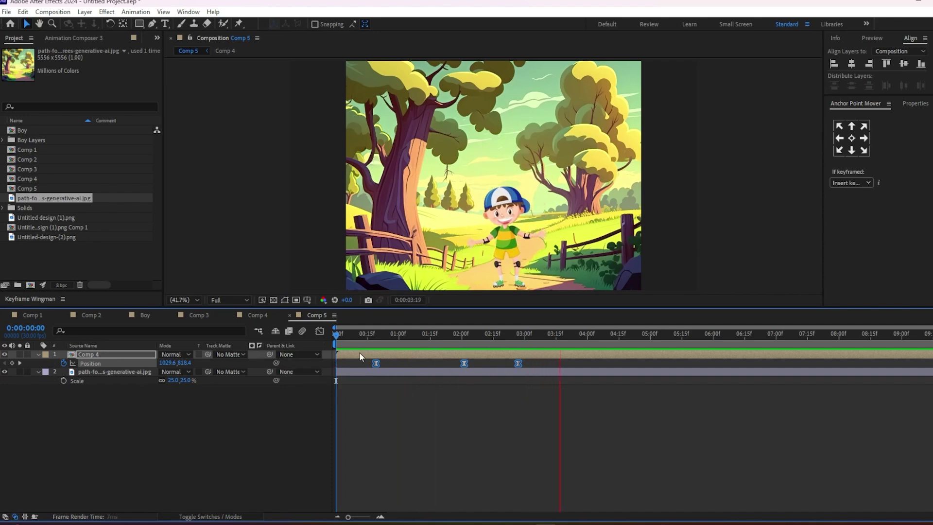
pyautogui.click(364, 337)
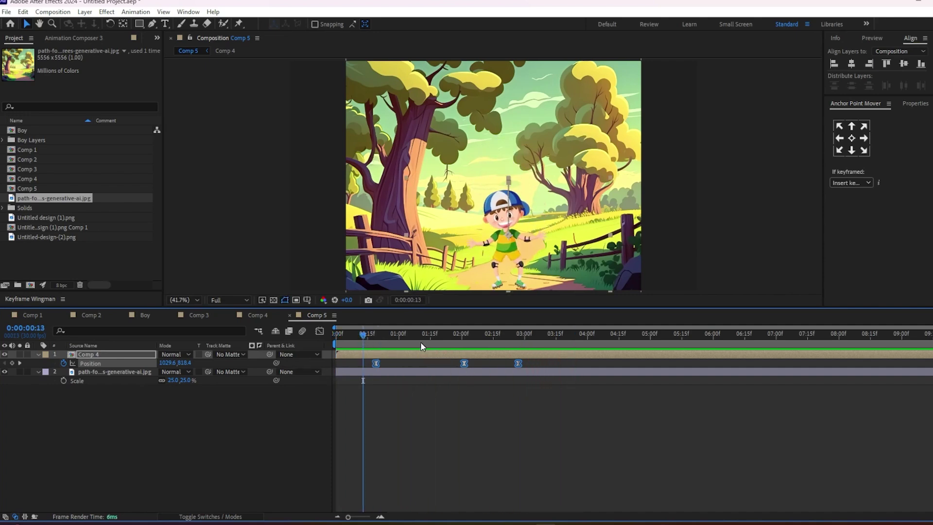
pyautogui.press('space')
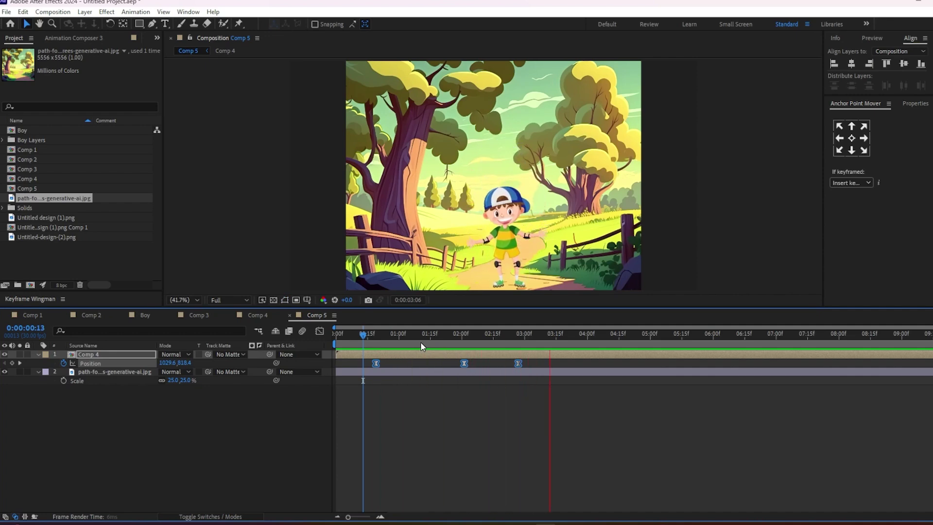
# End the work area at 3:00 and preview the three-second jump.
pyautogui.click(400, 425)
pyautogui.click(474, 334)
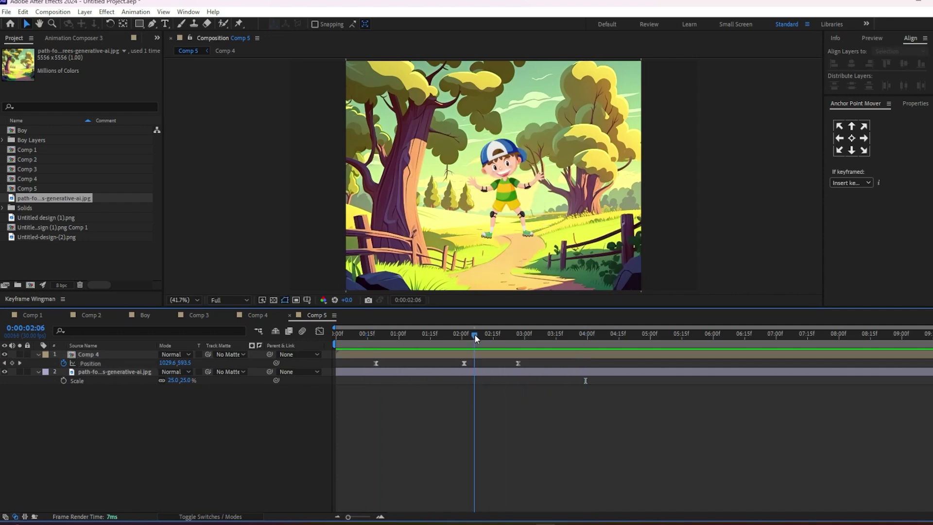
pyautogui.moveTo(929, 343); pyautogui.dragTo(523, 340)
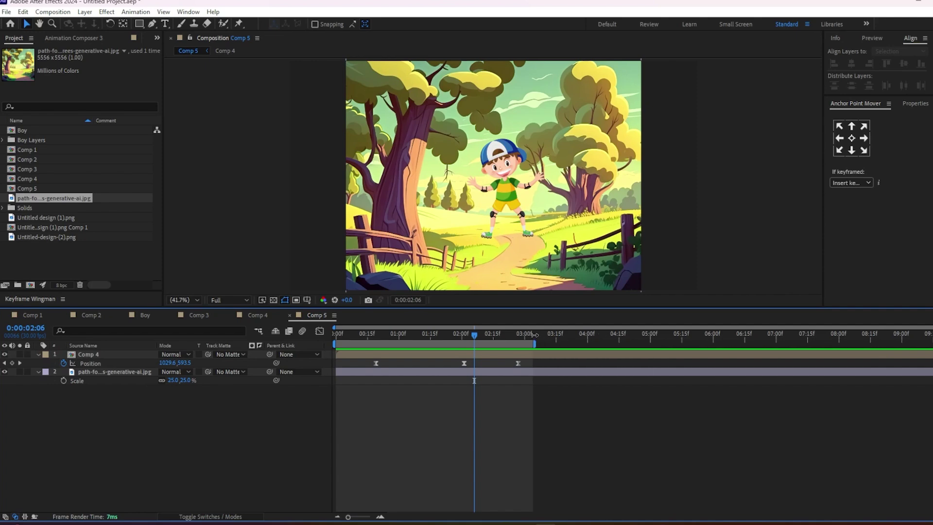
pyautogui.press('space')
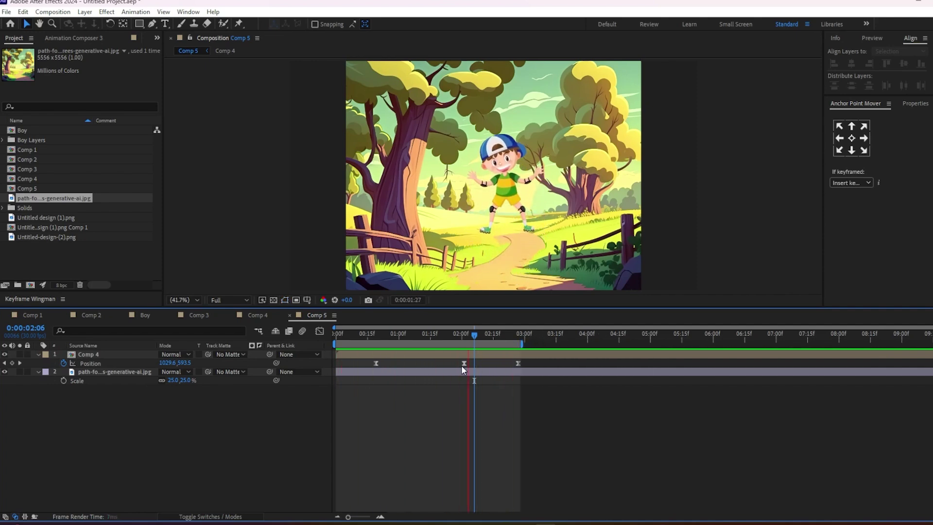
pyautogui.press('space')
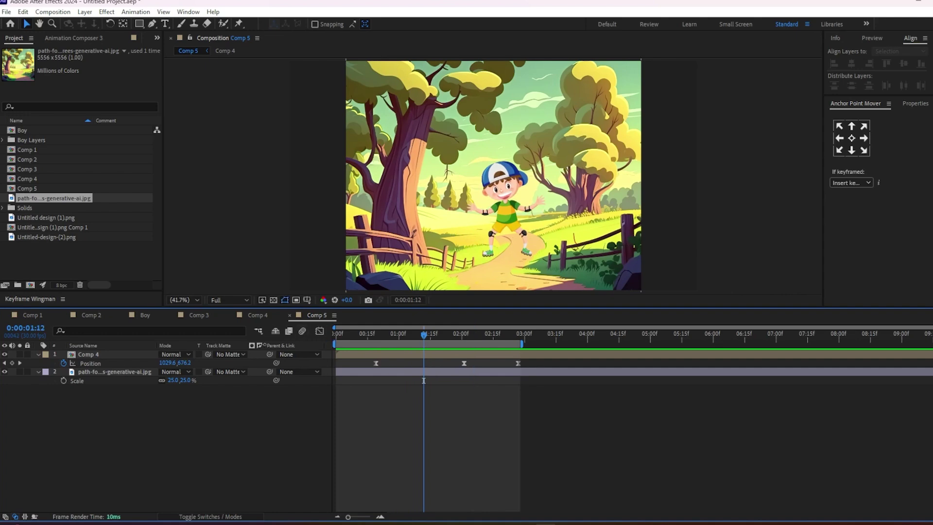
pyautogui.press('F4')
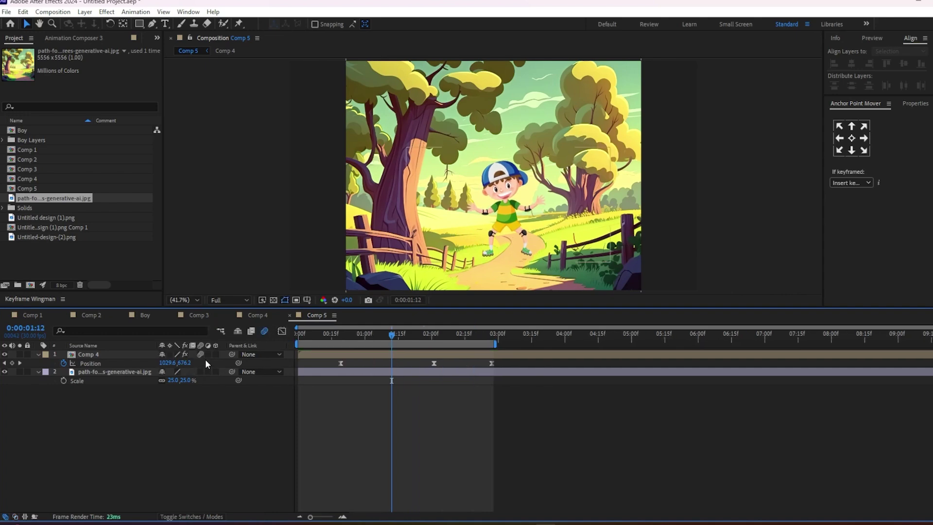
pyautogui.press('space')
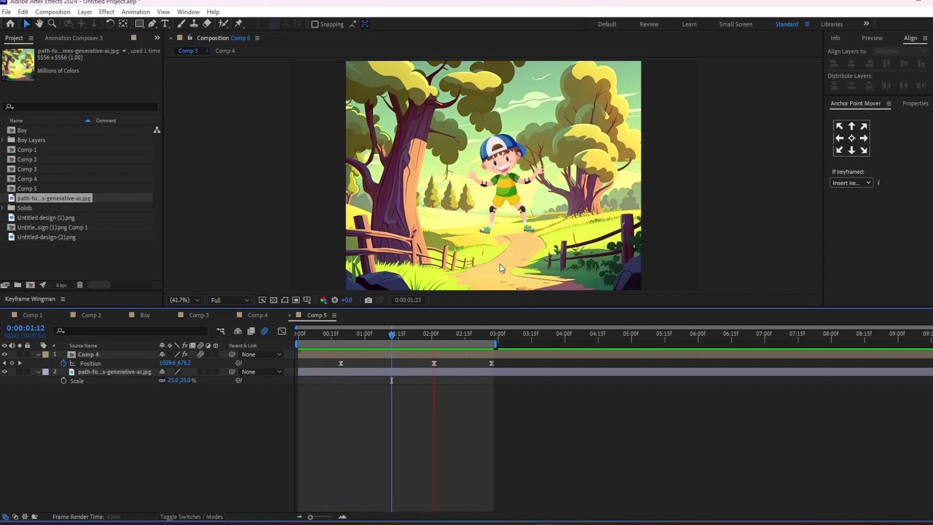
# Apply Drop Shadow to the boy's Comp 4 layer using the 'drop' effect search, then preview.
pyautogui.press('space')
pyautogui.click(404, 356)
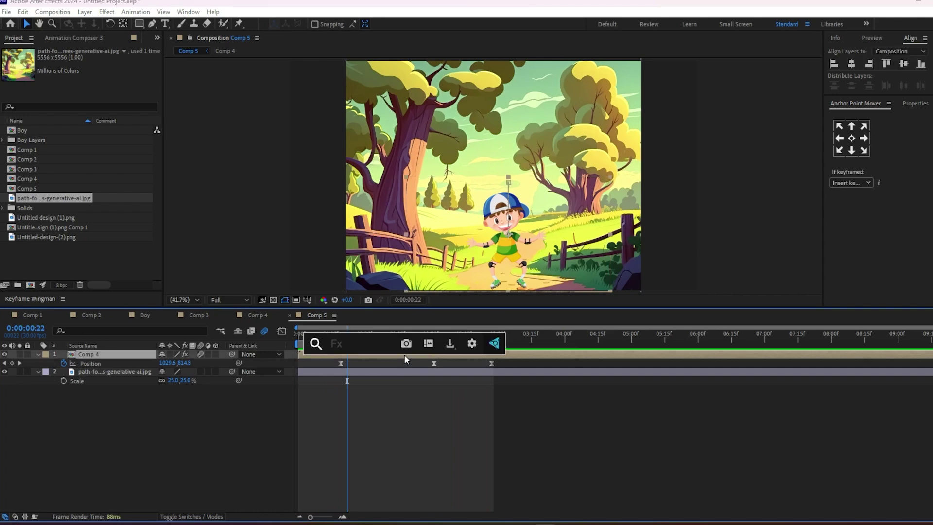
pyautogui.hotkey('ctrl', 'space')
pyautogui.write('drop')
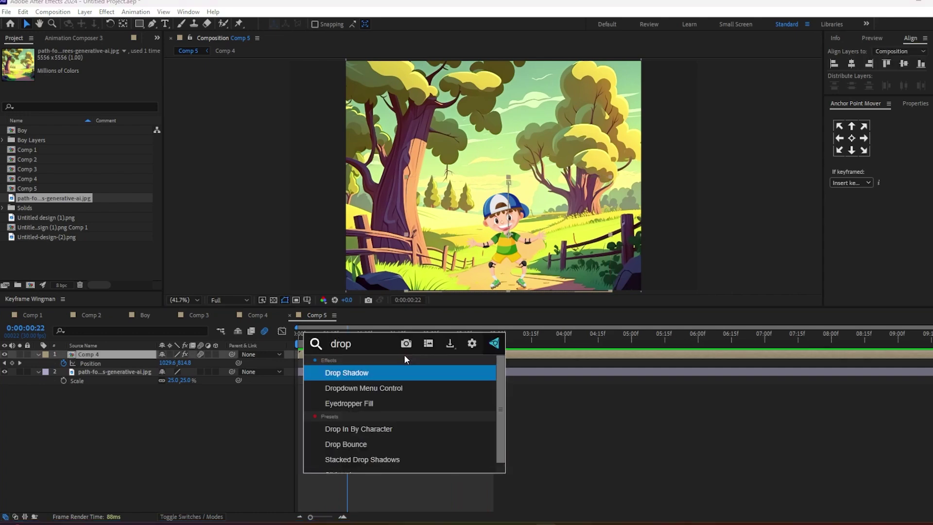
pyautogui.press('Return')
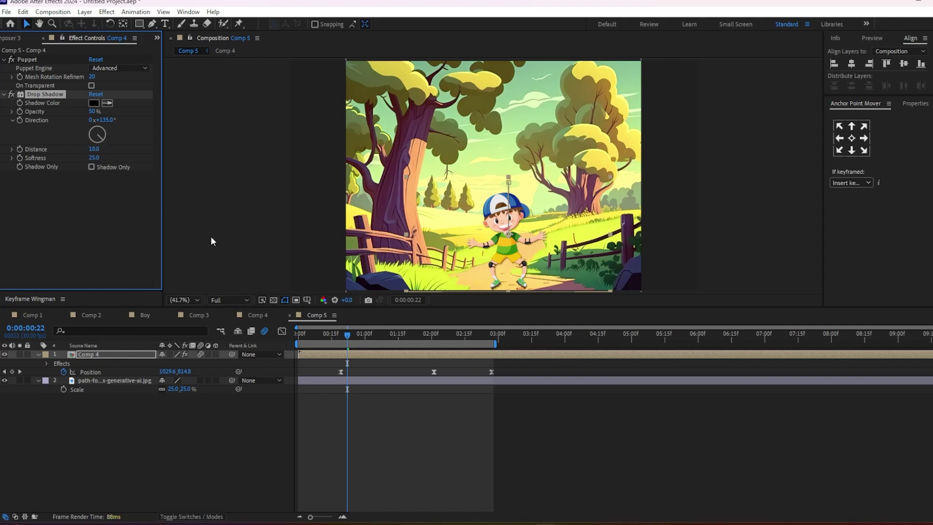
pyautogui.press('space')
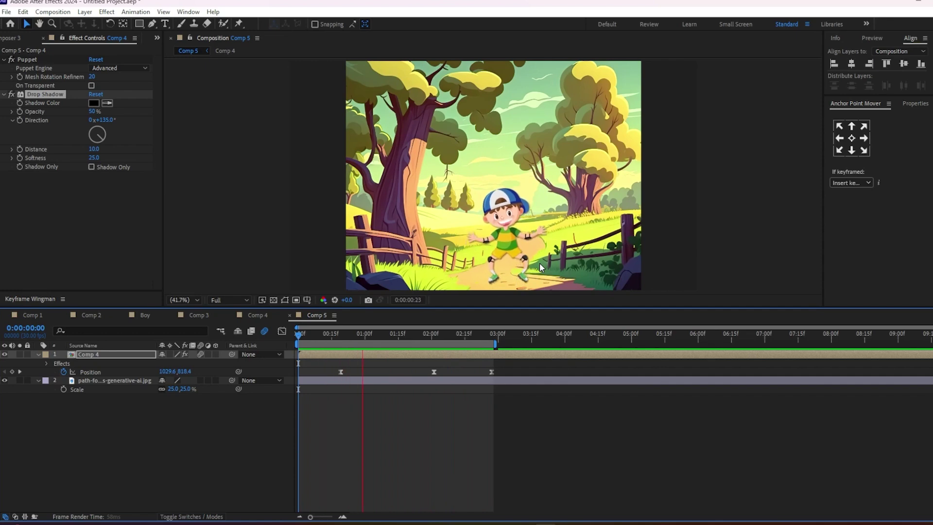
pyautogui.click(581, 412)
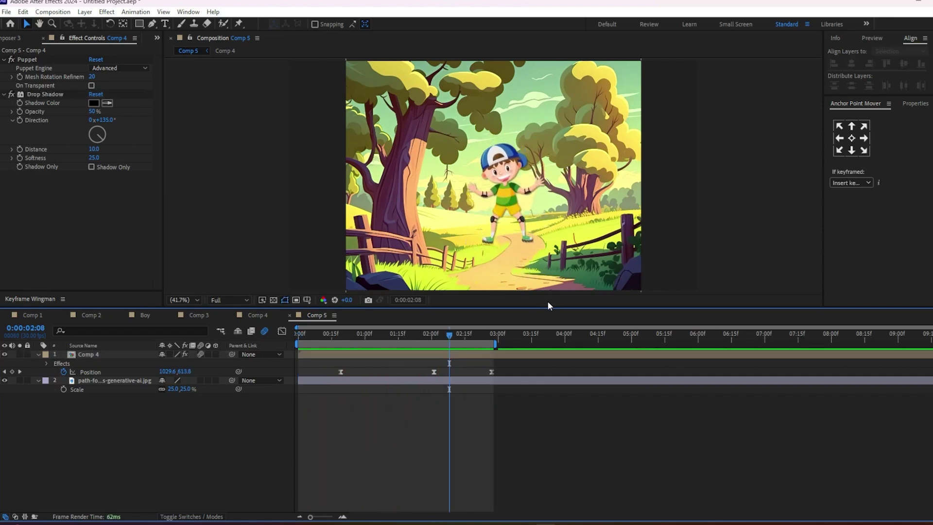
pyautogui.press('space')
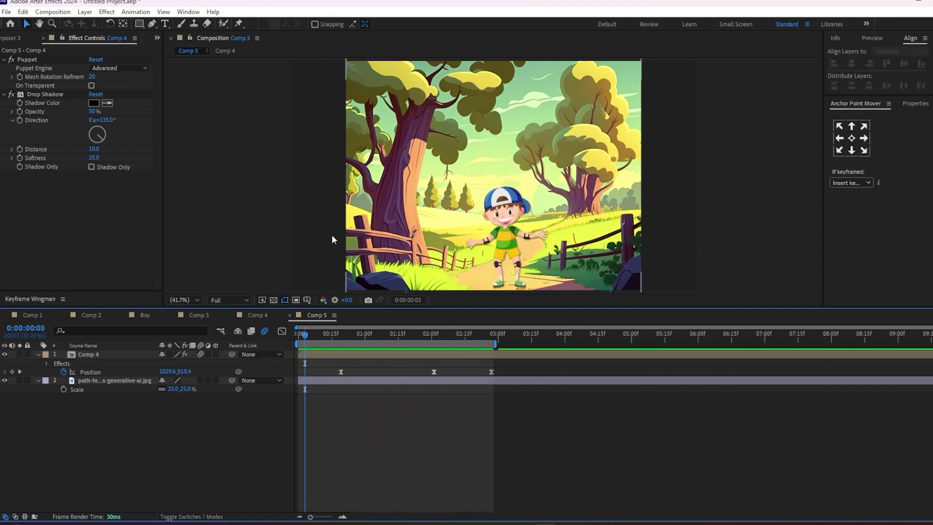
# Draw a black ellipse beneath the boy's feet with the Ellipse tool.
pyautogui.click(138, 26)
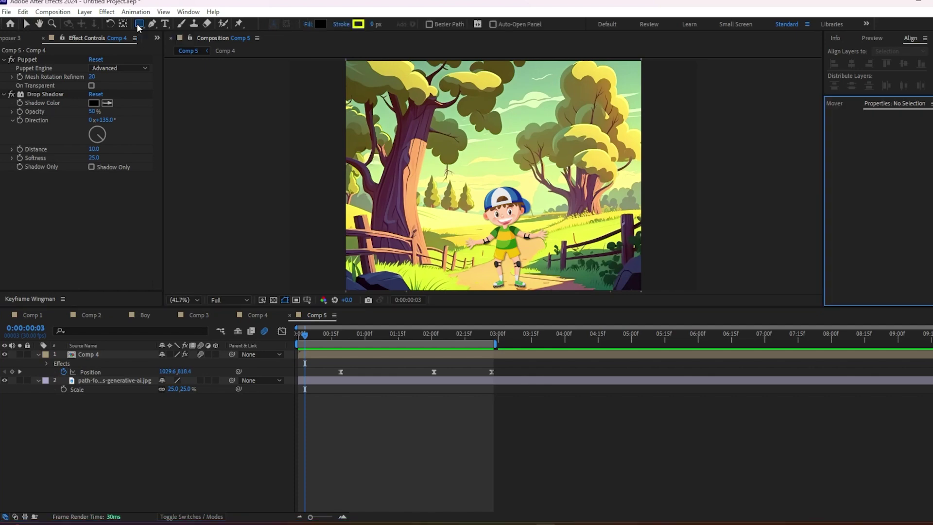
pyautogui.moveTo(138, 25); pyautogui.dragTo(165, 52)
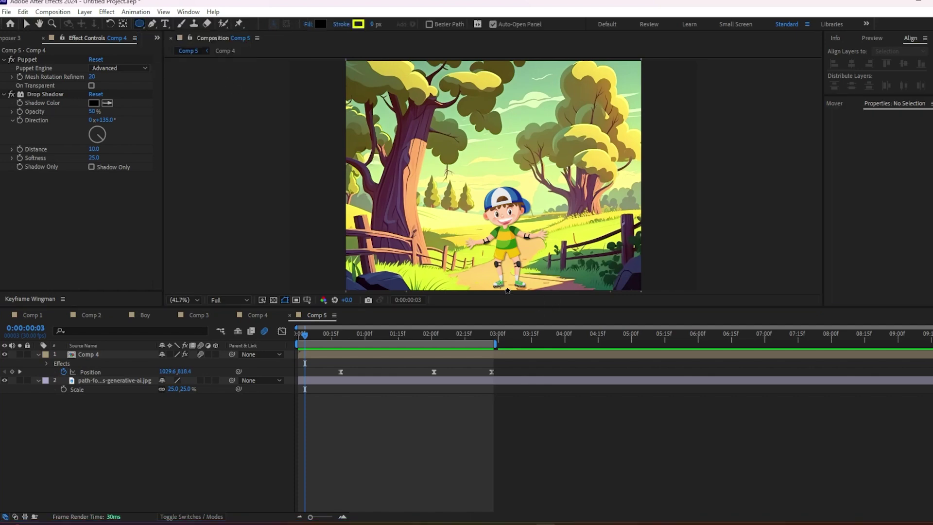
pyautogui.scroll(3, 501, 286)
pyautogui.scroll(-3, 476, 233)
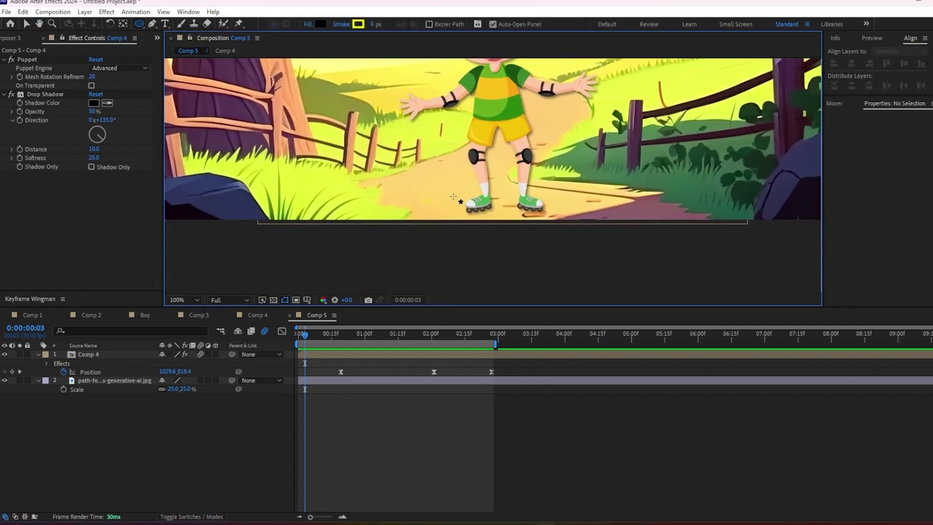
pyautogui.moveTo(453, 195); pyautogui.dragTo(554, 220)
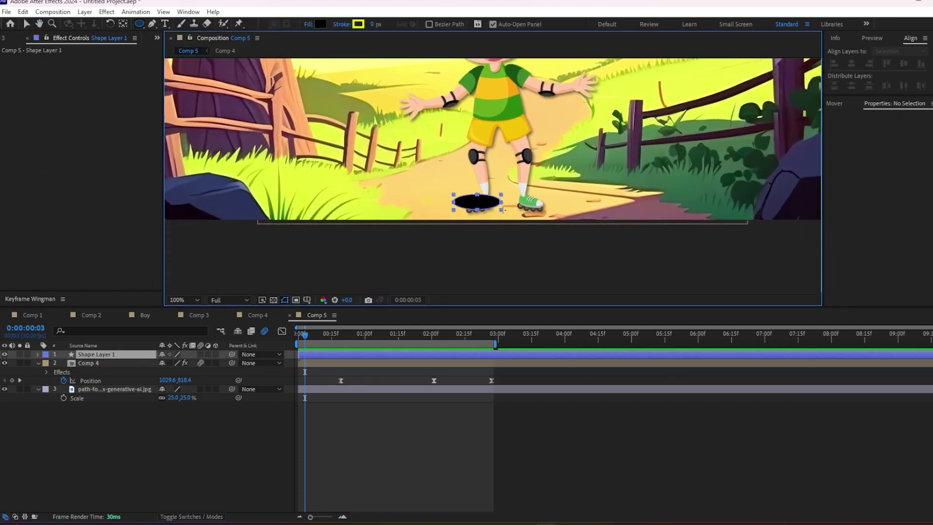
pyautogui.click(438, 432)
# Apply Fast Box Blur to the ellipse layer.
pyautogui.click(328, 354)
pyautogui.hotkey('ctrl', 'space')
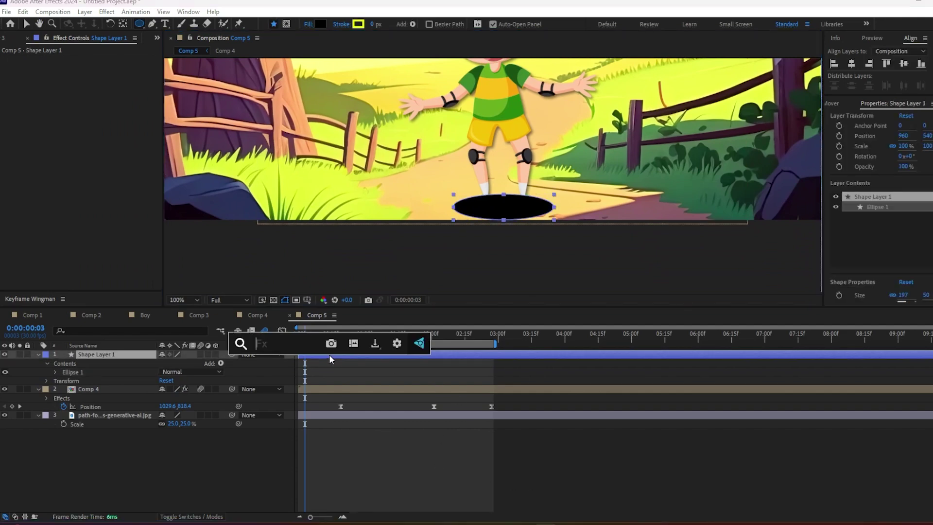
pyautogui.write('fast')
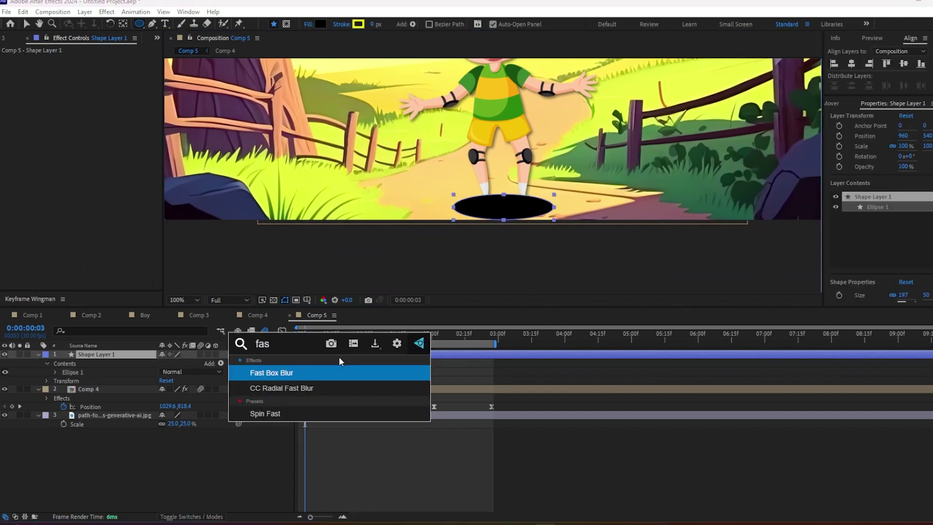
pyautogui.press('Return')
pyautogui.press('v')
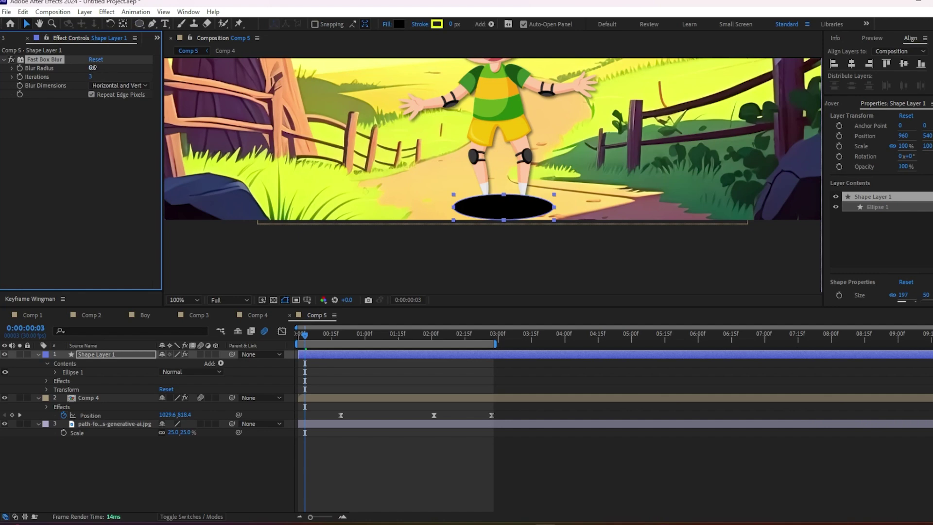
pyautogui.moveTo(92, 67); pyautogui.dragTo(100, 68)
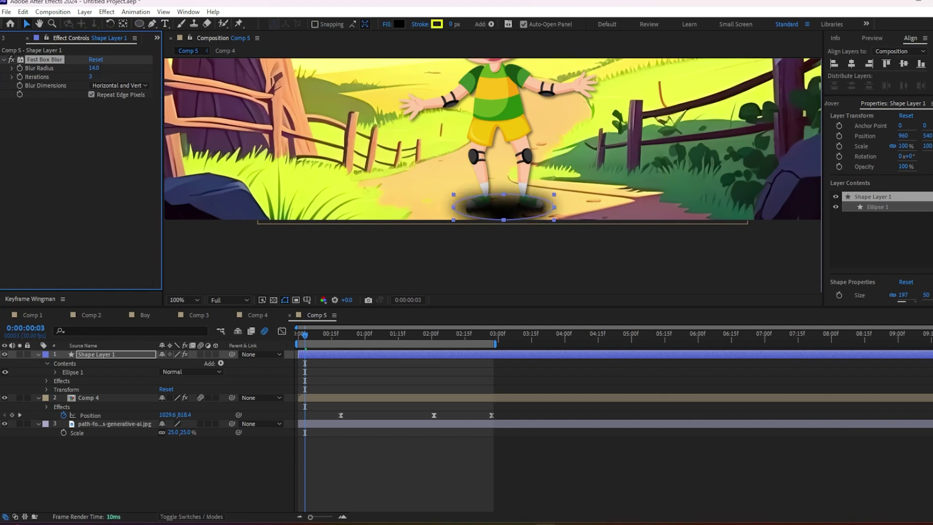
# Set the ellipse's opacity to 60% and blur radius to 10.
pyautogui.press('t')
pyautogui.click(165, 363)
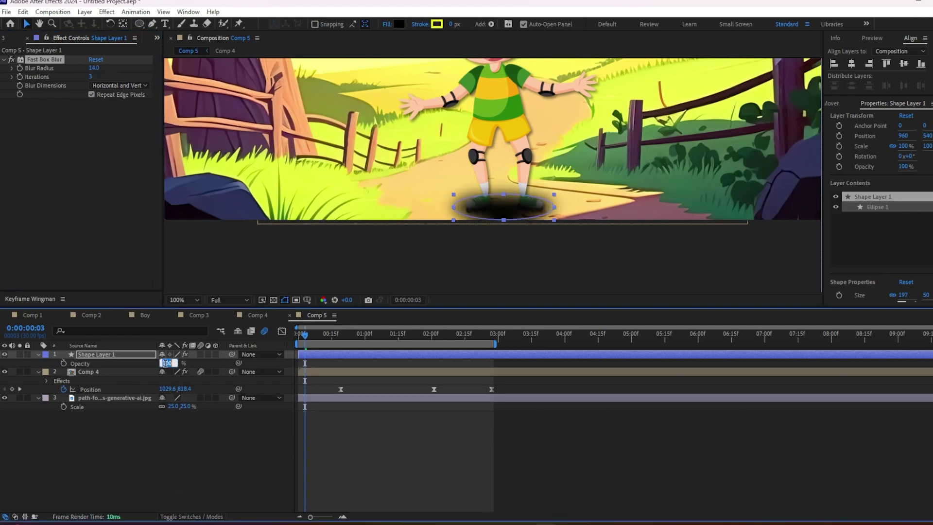
pyautogui.press('Return')
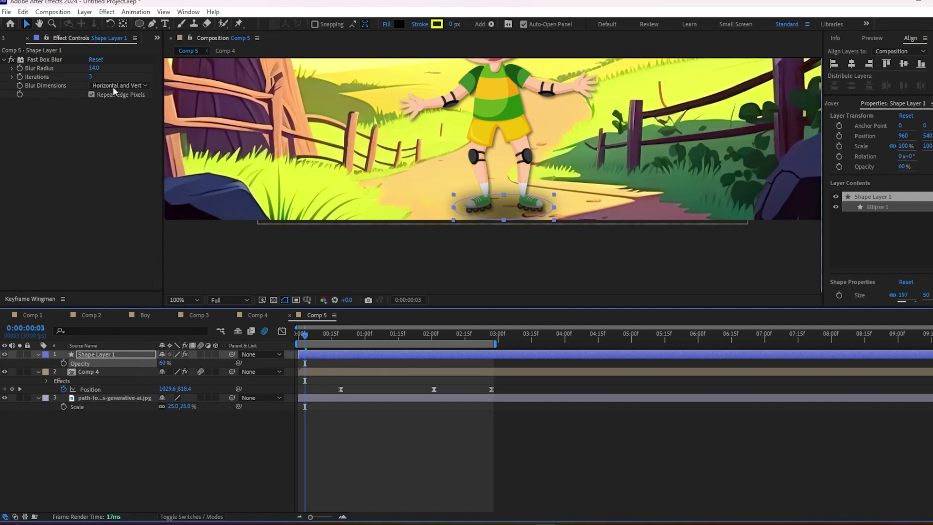
pyautogui.click(94, 68)
pyautogui.write('0')
pyautogui.press('Return')
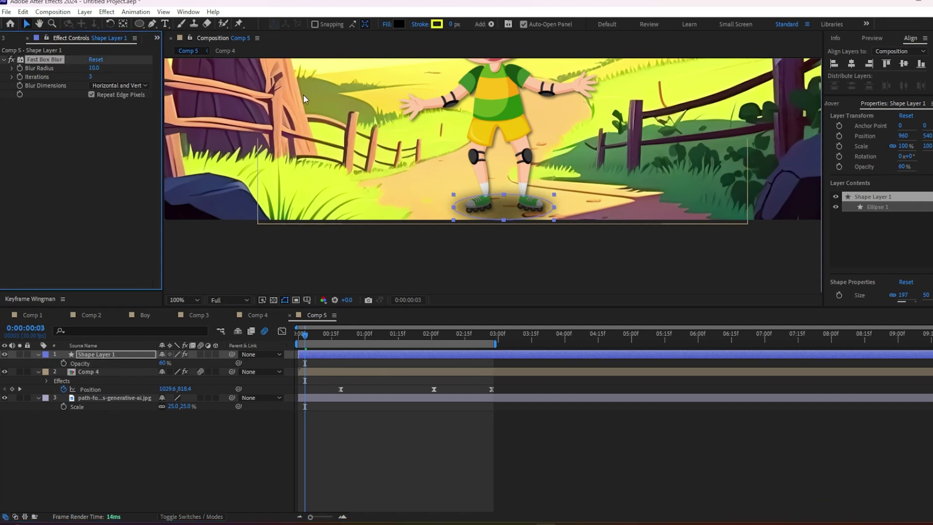
# Move the shadow ellipse layer below the boy's Comp 4 layer.
pyautogui.click(323, 355)
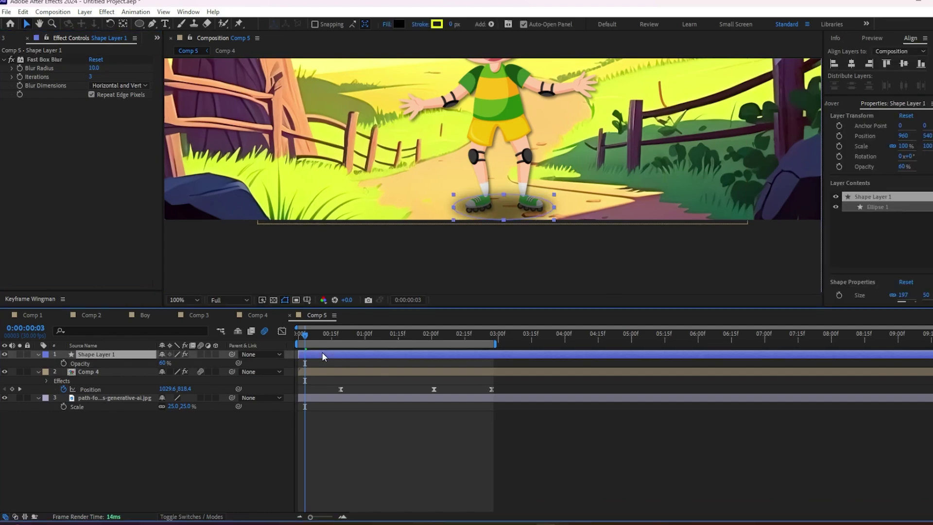
pyautogui.hotkey('ctrl', '[')
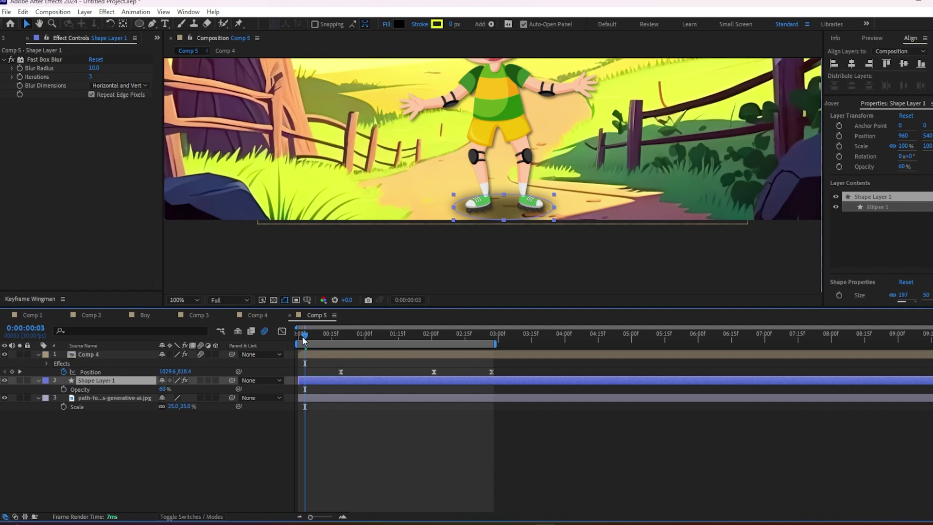
pyautogui.click(301, 335)
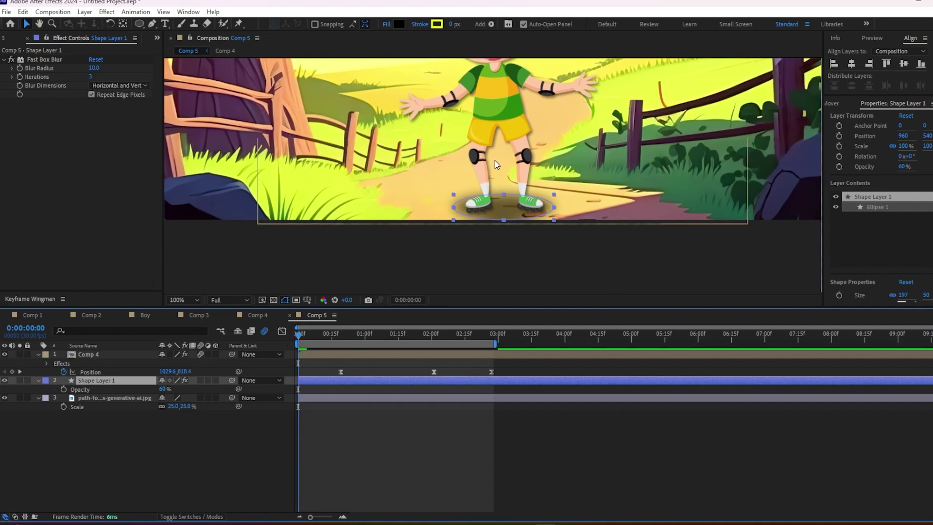
pyautogui.scroll(-2, 495, 160)
# Centre the shadow ellipse's anchor point with Anchor Point Mover.
pyautogui.click(339, 335)
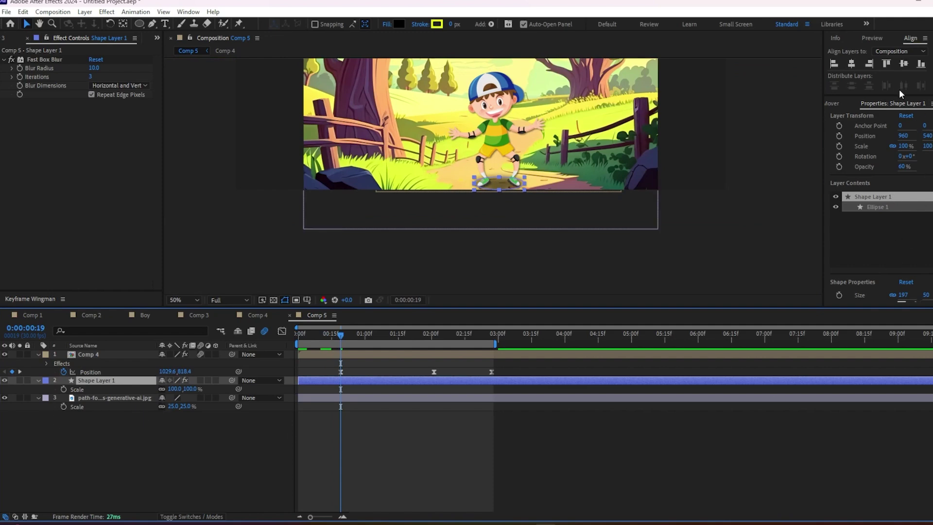
pyautogui.click(188, 11)
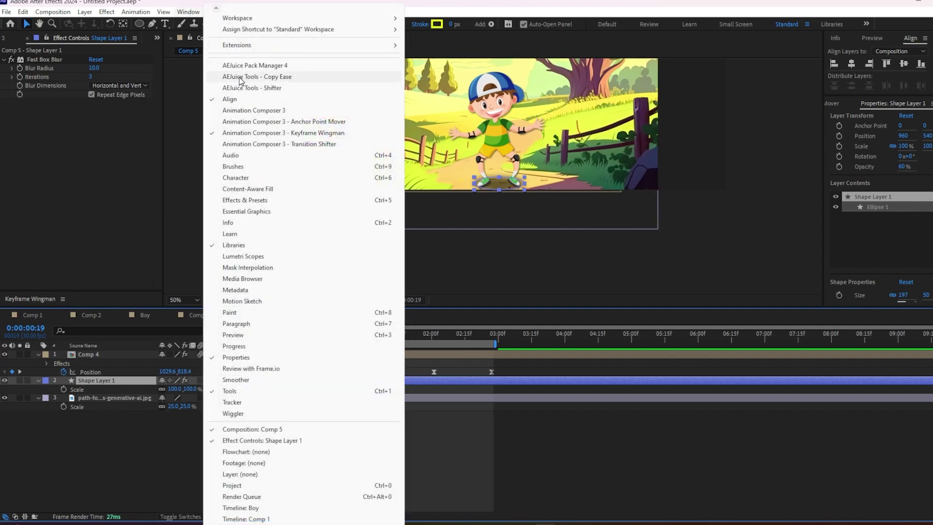
pyautogui.click(267, 124)
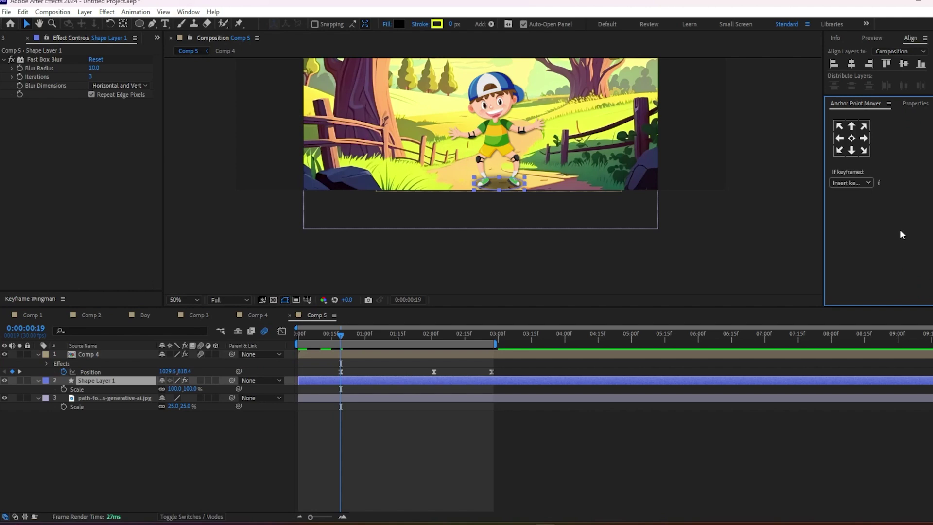
pyautogui.click(853, 141)
pyautogui.click(359, 380)
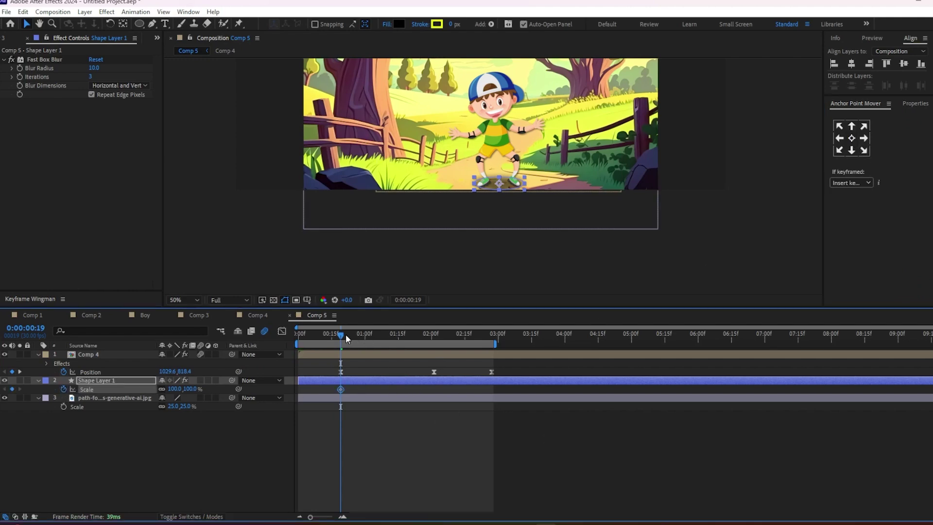
# Keyframe the shadow's scale to 80% at the 2:01 peak and 100% at 2:27 landing.
pyautogui.moveTo(346, 334); pyautogui.dragTo(430, 345)
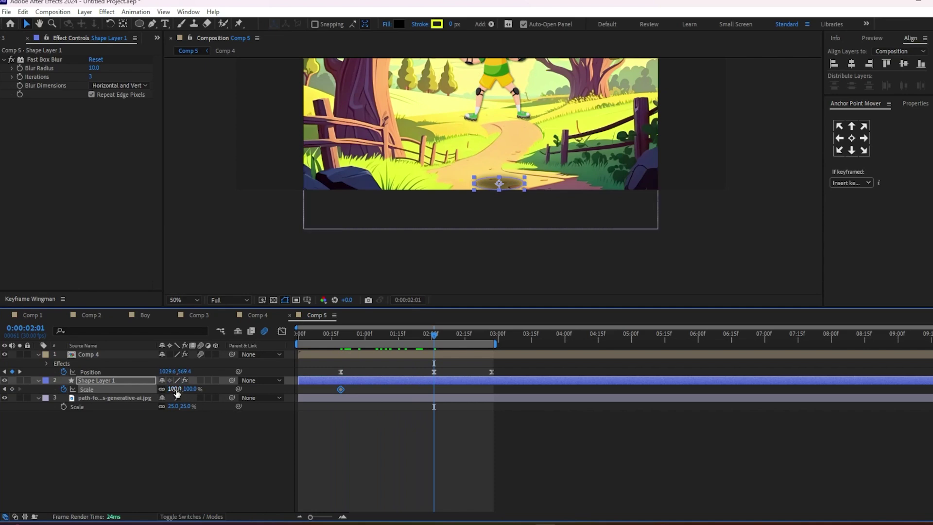
pyautogui.write('80')
pyautogui.press('Return')
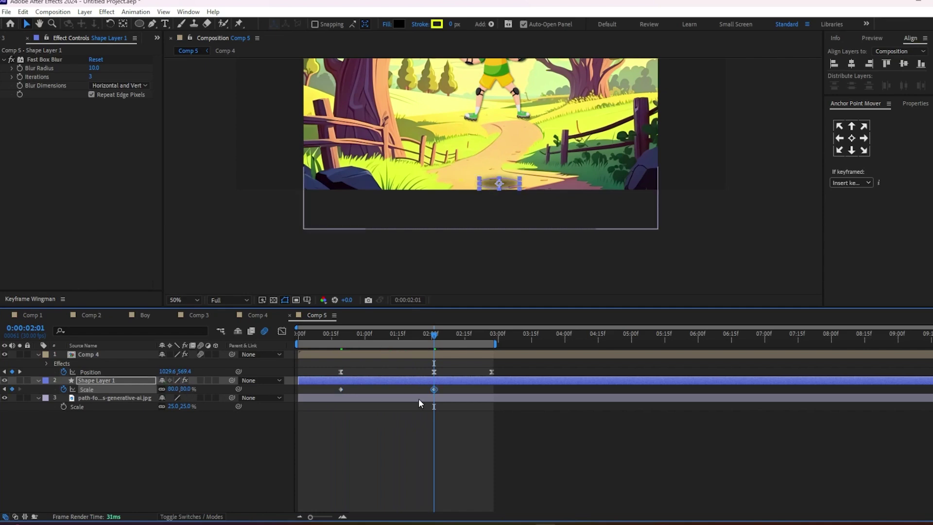
pyautogui.moveTo(478, 339); pyautogui.dragTo(492, 335)
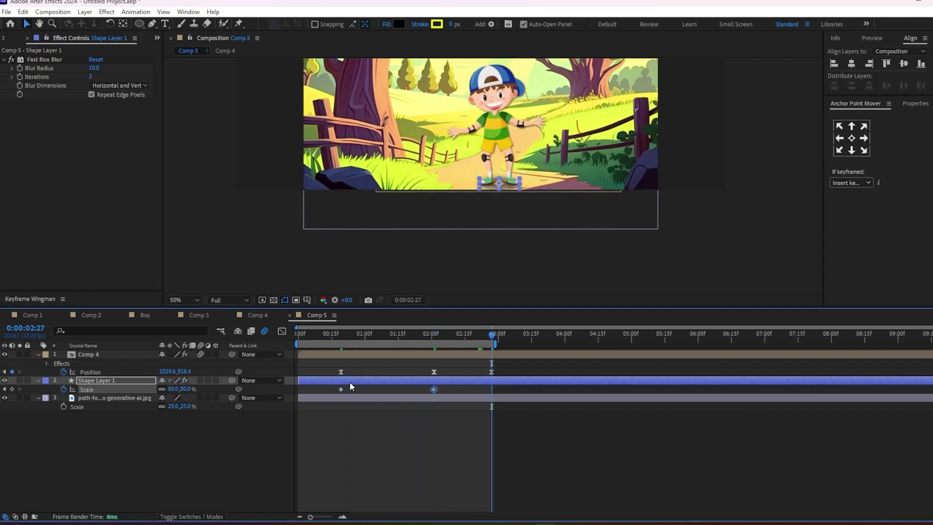
pyautogui.hotkey('ctrl', 'c')
pyautogui.hotkey('ctrl', 'v')
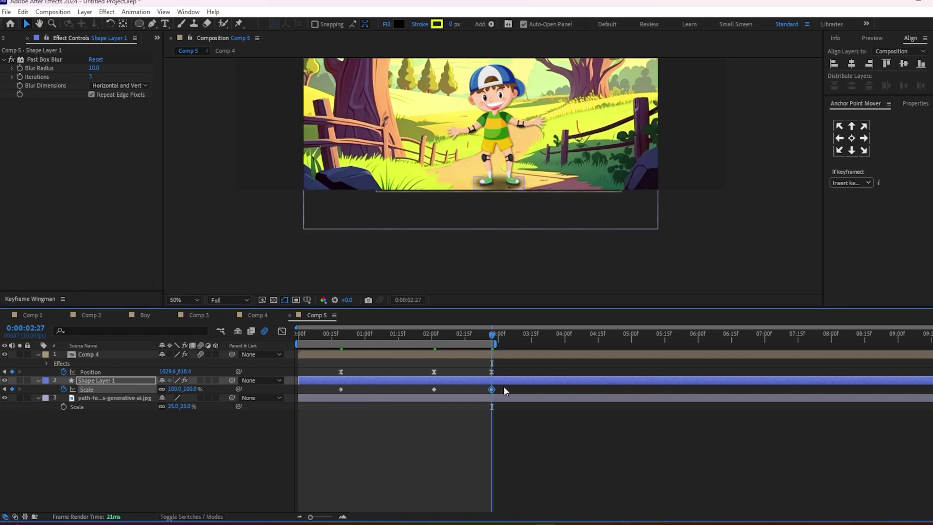
# Ease all three shadow scale keyframes and preview the jump.
pyautogui.moveTo(503, 385); pyautogui.dragTo(305, 397)
pyautogui.press('F9')
pyautogui.click(522, 462)
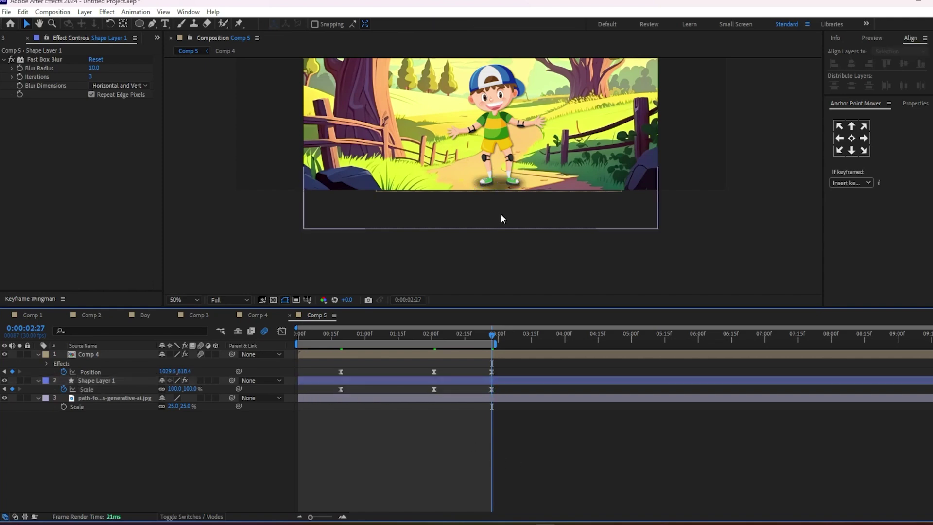
pyautogui.hotkey('shift', '/')
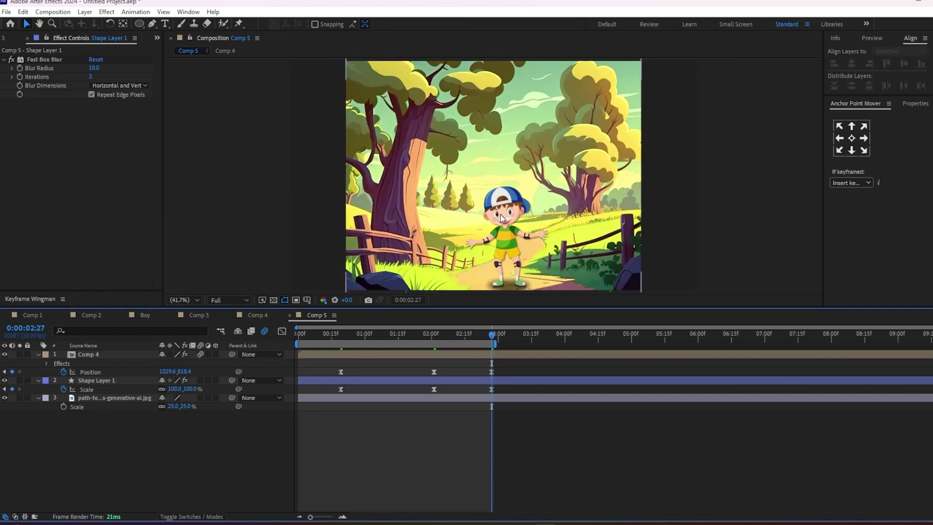
pyautogui.press('space')
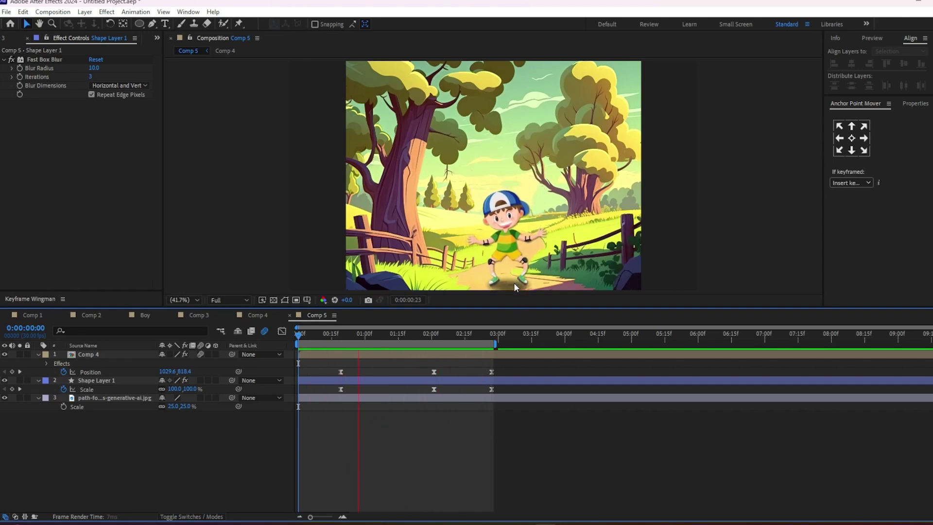
pyautogui.press('space')
# Set the shadow layer's opacity to 50%.
pyautogui.click(332, 382)
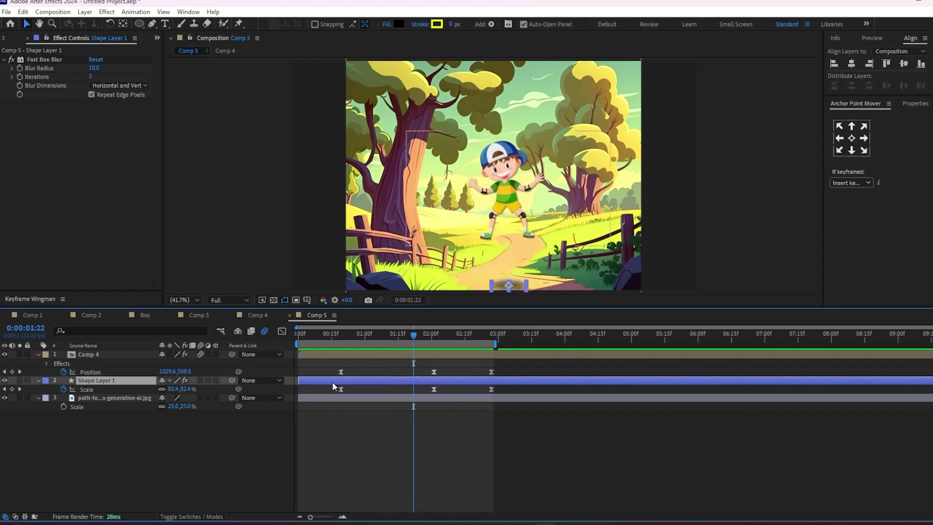
pyautogui.press('t')
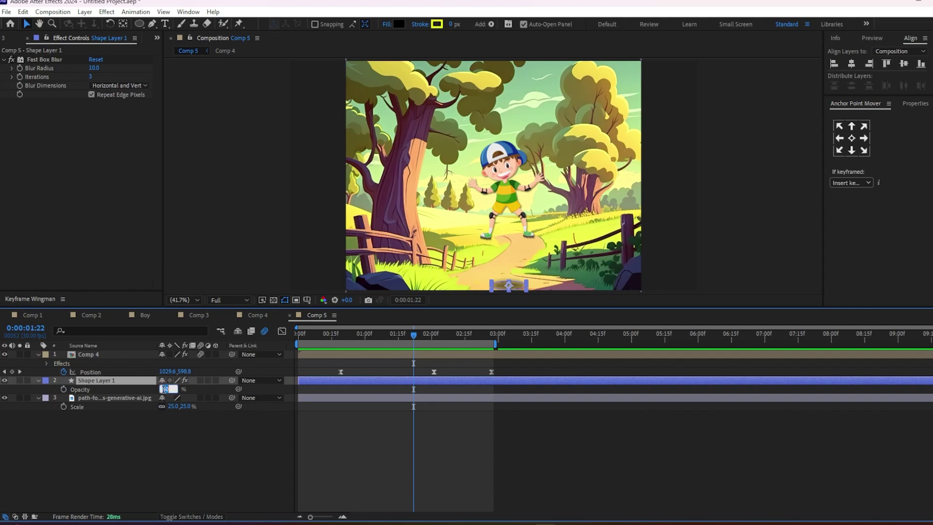
pyautogui.write('50')
pyautogui.press('Return')
pyautogui.click(593, 446)
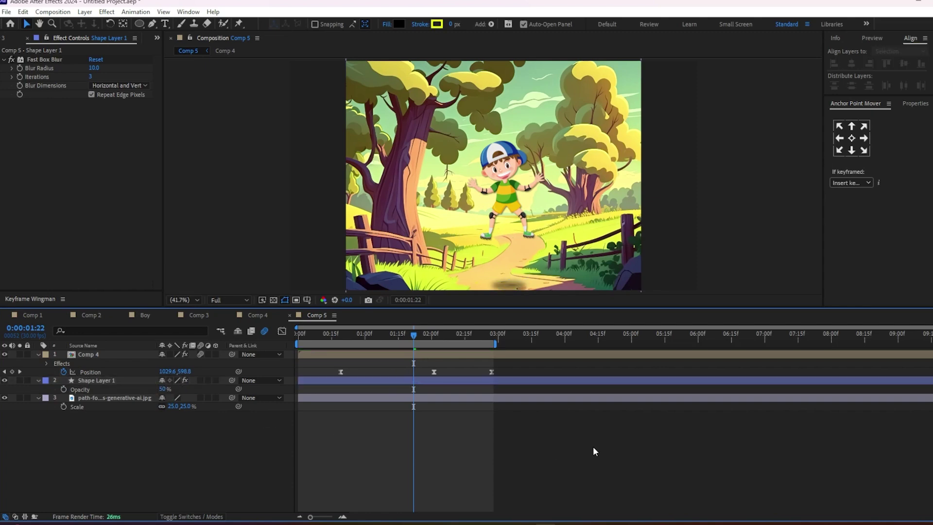
pyautogui.press('space')
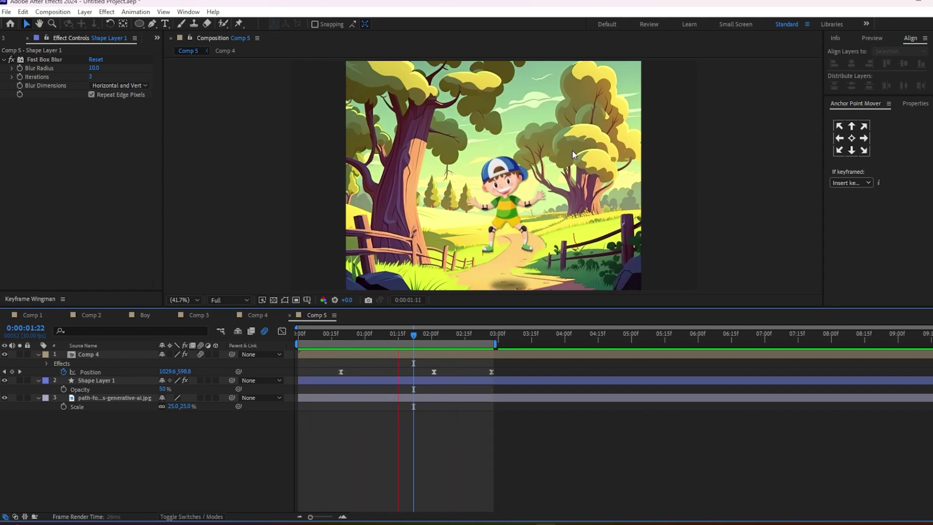
pyautogui.press('space')
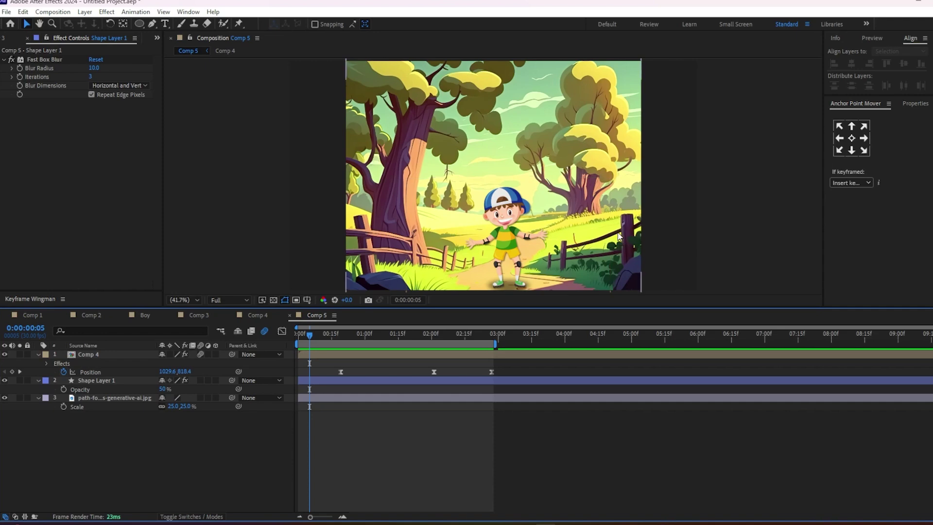
pyautogui.press('space')
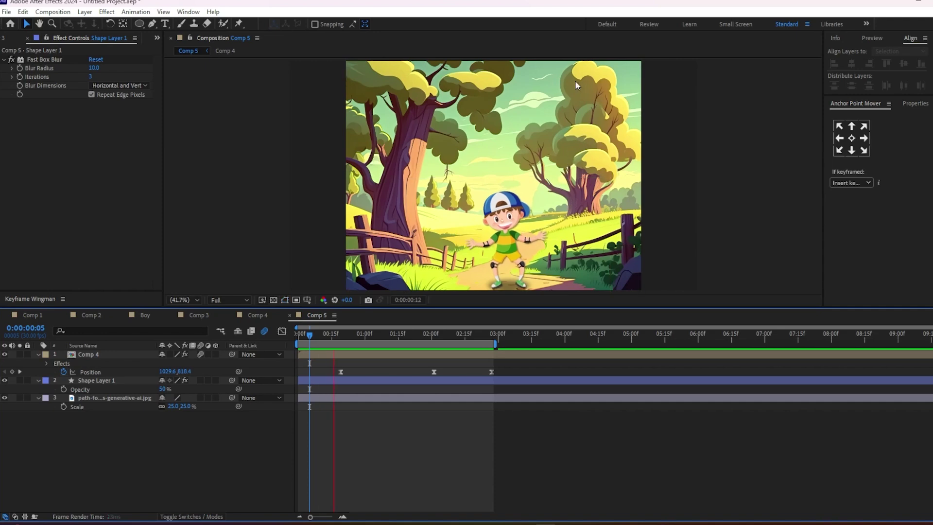